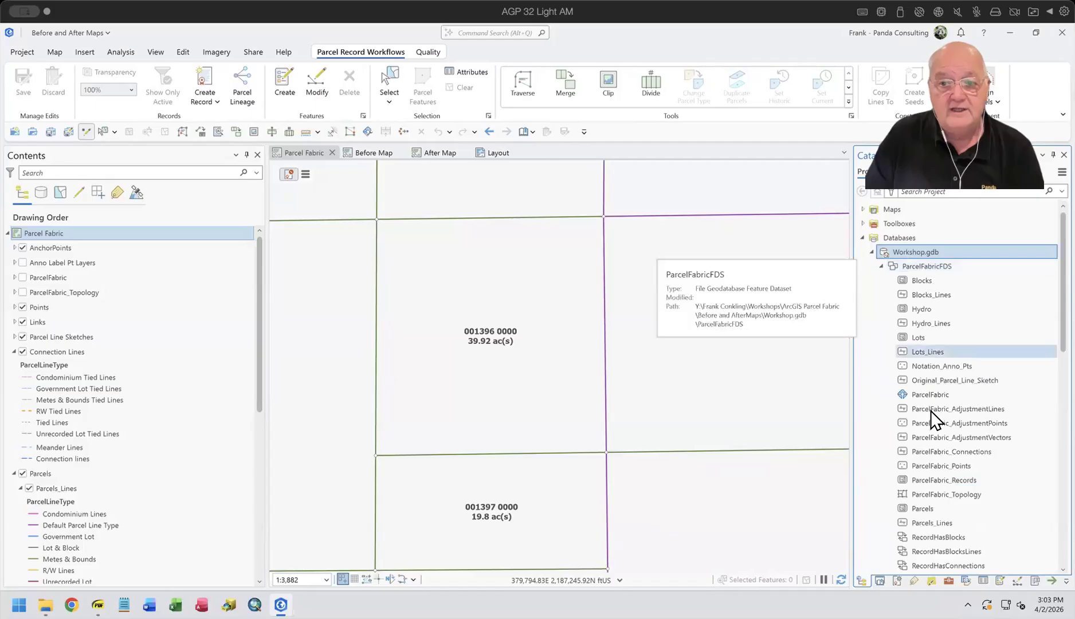
Step: Review the ParcelFabric dataset's properties, including its feature class list and parcel types, and close the properties
{"action": "right_click", "coordinate": [924, 397]}
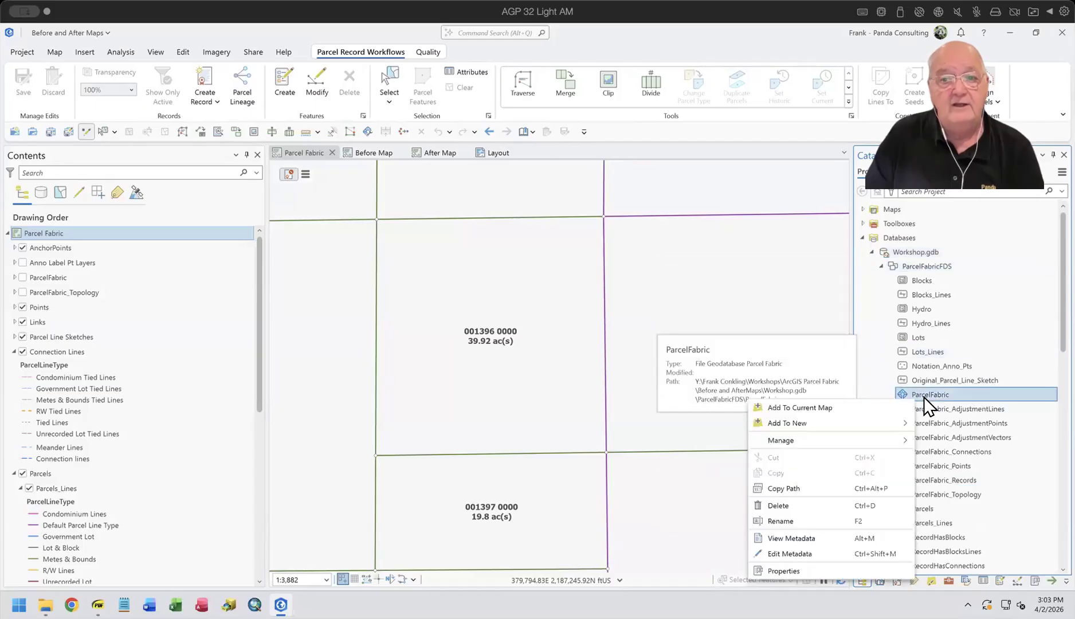
{"action": "left_click", "coordinate": [796, 571]}
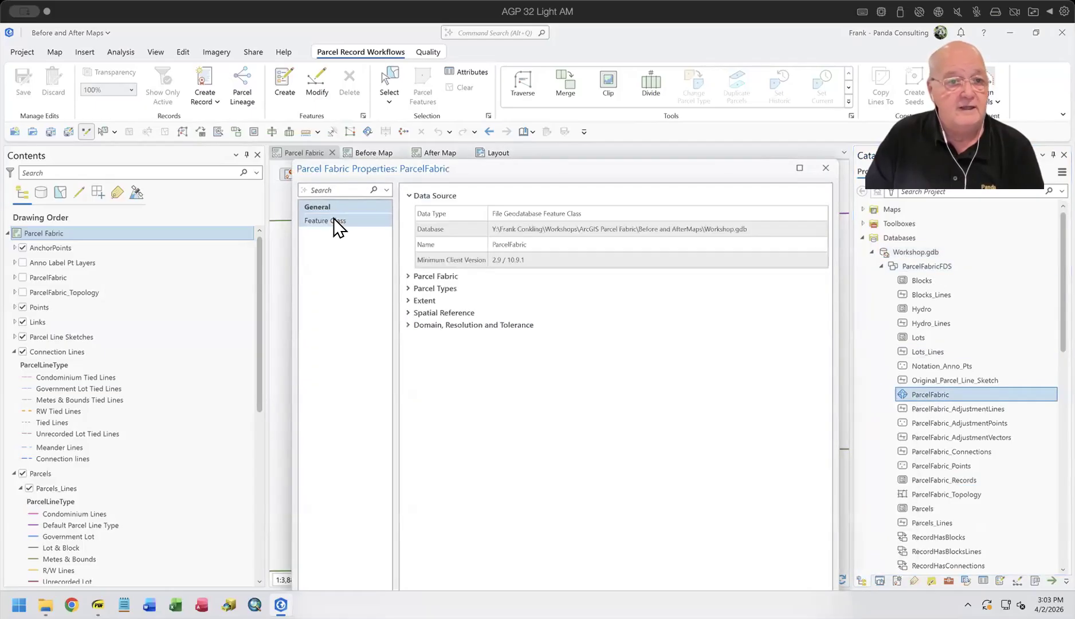
{"action": "left_click", "coordinate": [333, 220]}
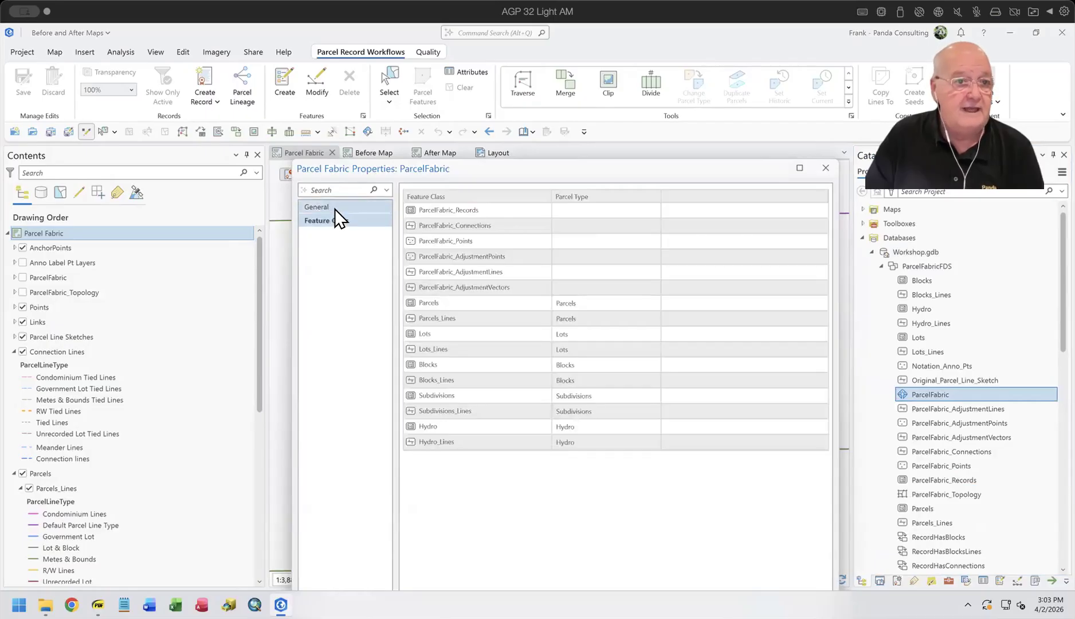
{"action": "left_click", "coordinate": [334, 207]}
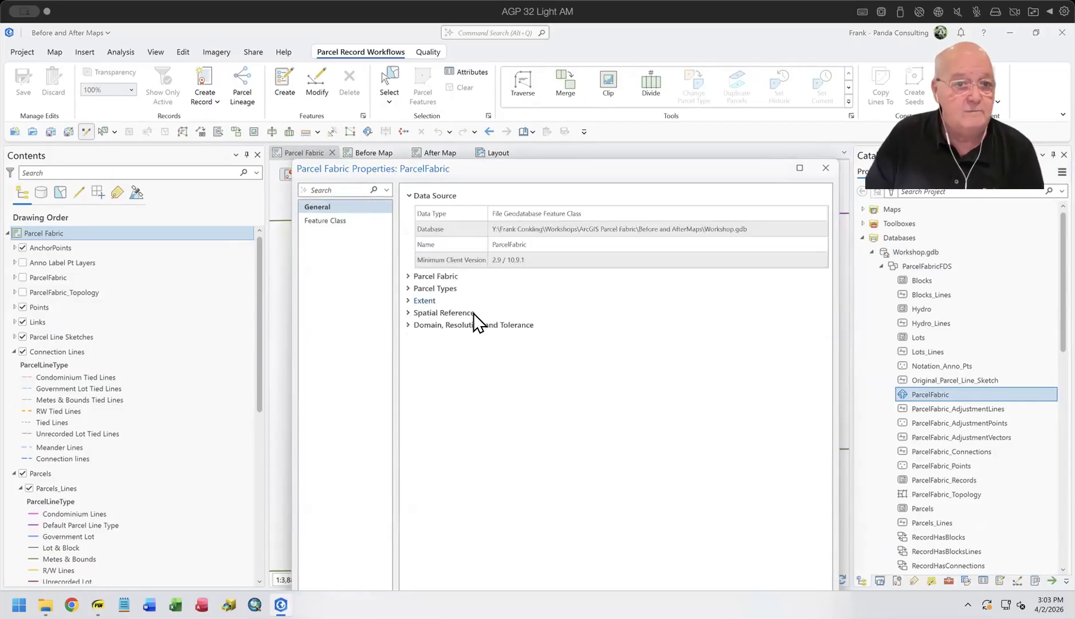
{"action": "left_click", "coordinate": [408, 288]}
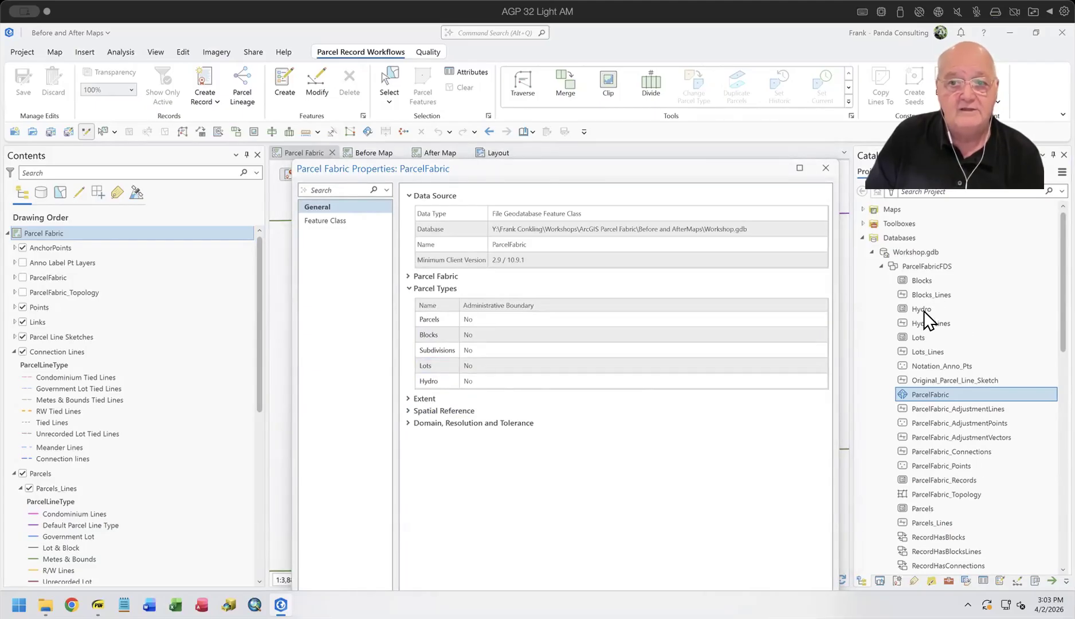
{"action": "left_click_drag", "start_coordinate": [742, 164], "coordinate": [651, 73]}
{"action": "left_click", "coordinate": [720, 520]}
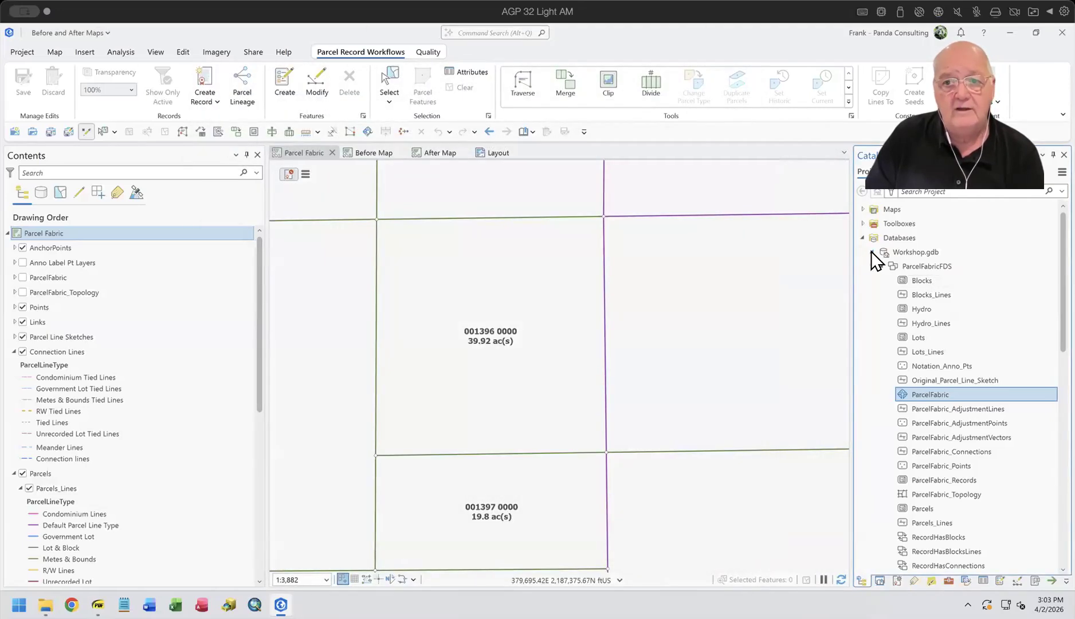
Step: Collapse Workshop.gdb and expand BeforeAfter.gdb to view the feature classes in its BeforeAfter dataset
{"action": "left_click", "coordinate": [872, 252]}
{"action": "left_click", "coordinate": [902, 265]}
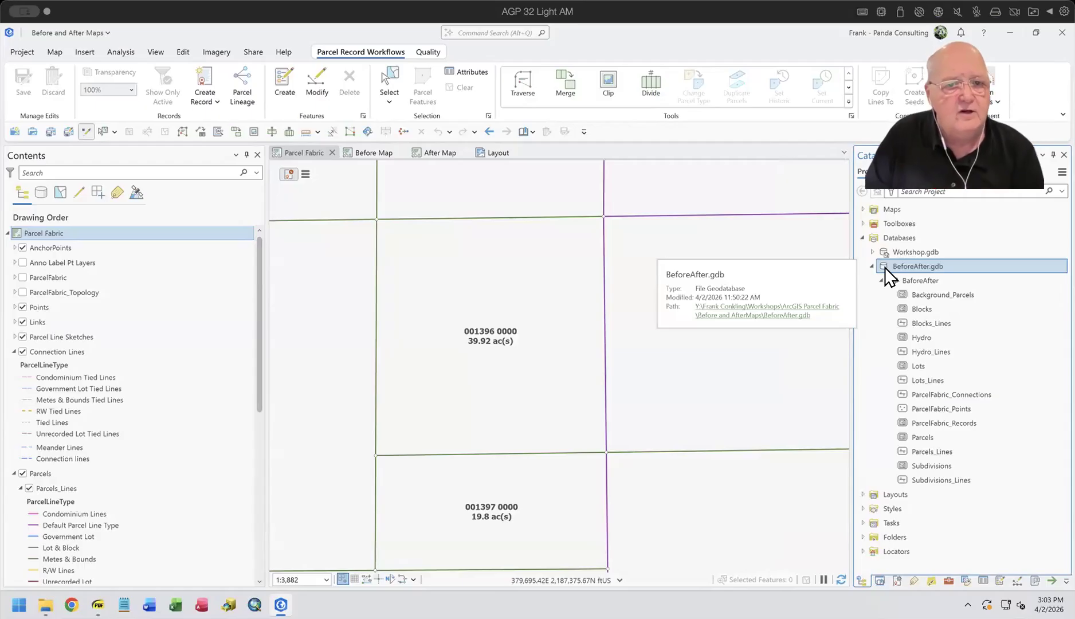
Step: Start a new parcel record on the Parcel Fabric map and name it "Demo - Merge"
{"action": "left_click_drag", "start_coordinate": [682, 419], "coordinate": [309, 341]}
{"action": "scroll", "coordinate": [739, 301], "scroll_direction": "down", "scroll_amount": 1}
{"action": "scroll", "coordinate": [739, 301], "scroll_direction": "down", "scroll_amount": 4}
{"action": "left_click_drag", "start_coordinate": [602, 364], "coordinate": [761, 373]}
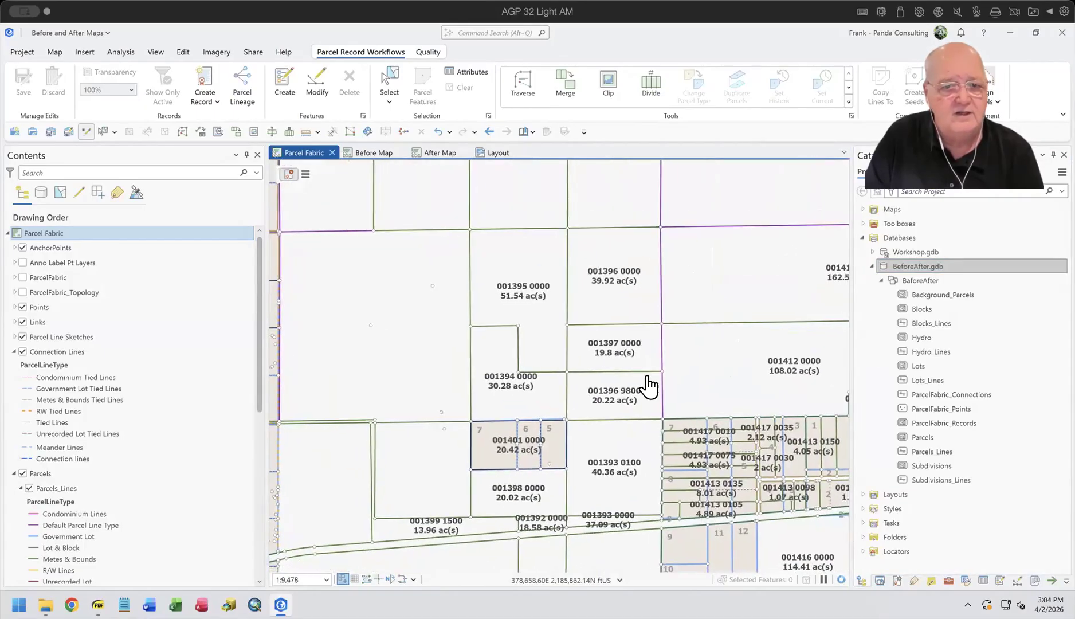
{"action": "scroll", "coordinate": [632, 375], "scroll_direction": "up", "scroll_amount": 3}
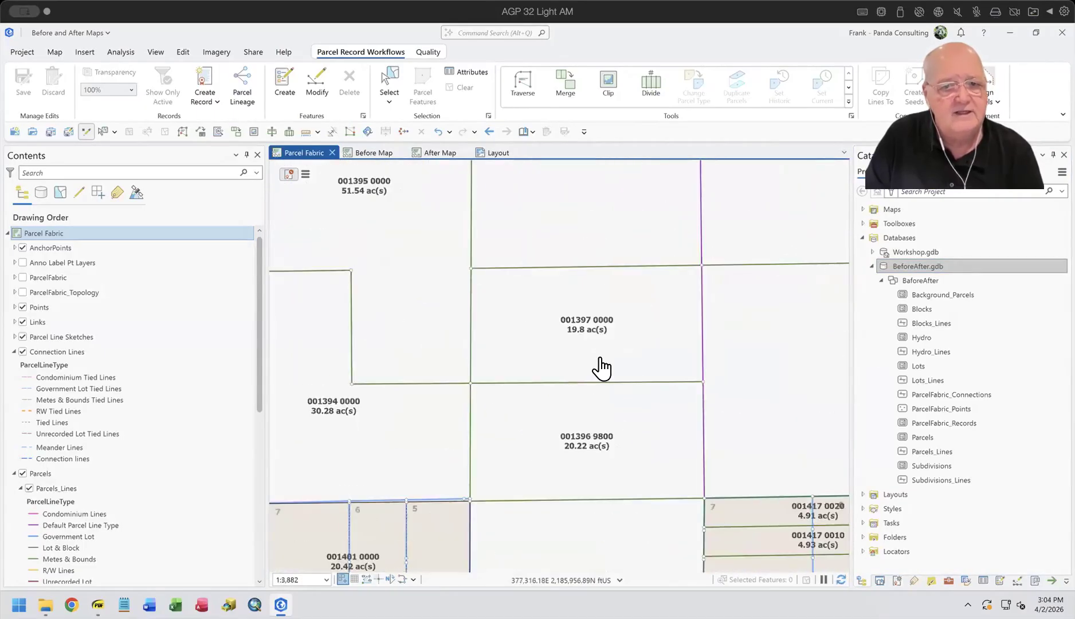
{"action": "left_click", "coordinate": [305, 174]}
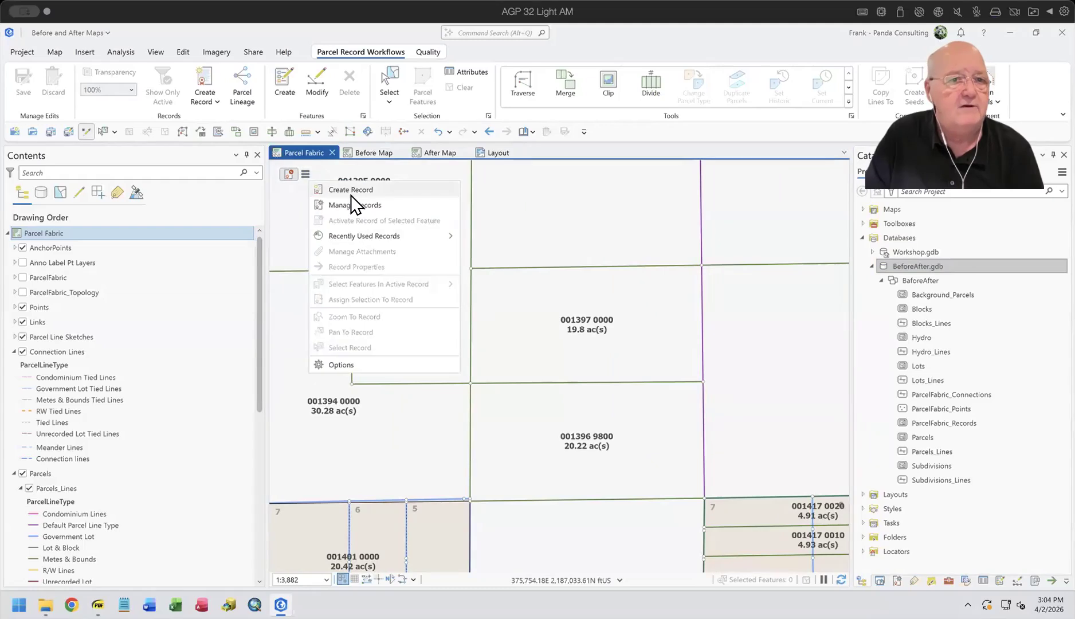
{"action": "left_click", "coordinate": [352, 188]}
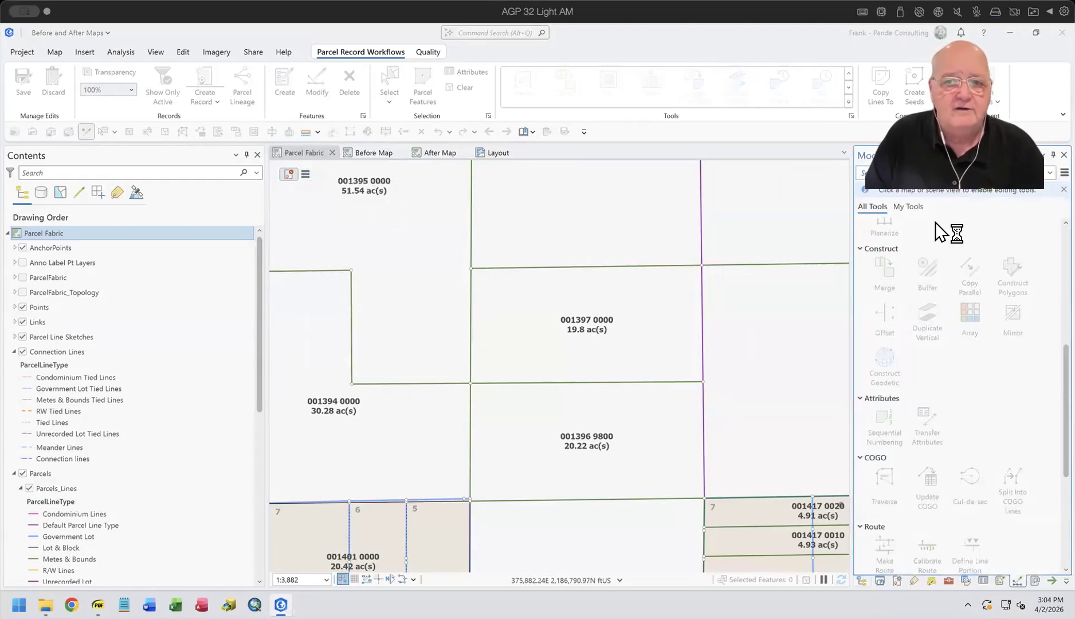
{"action": "left_click", "coordinate": [1017, 194]}
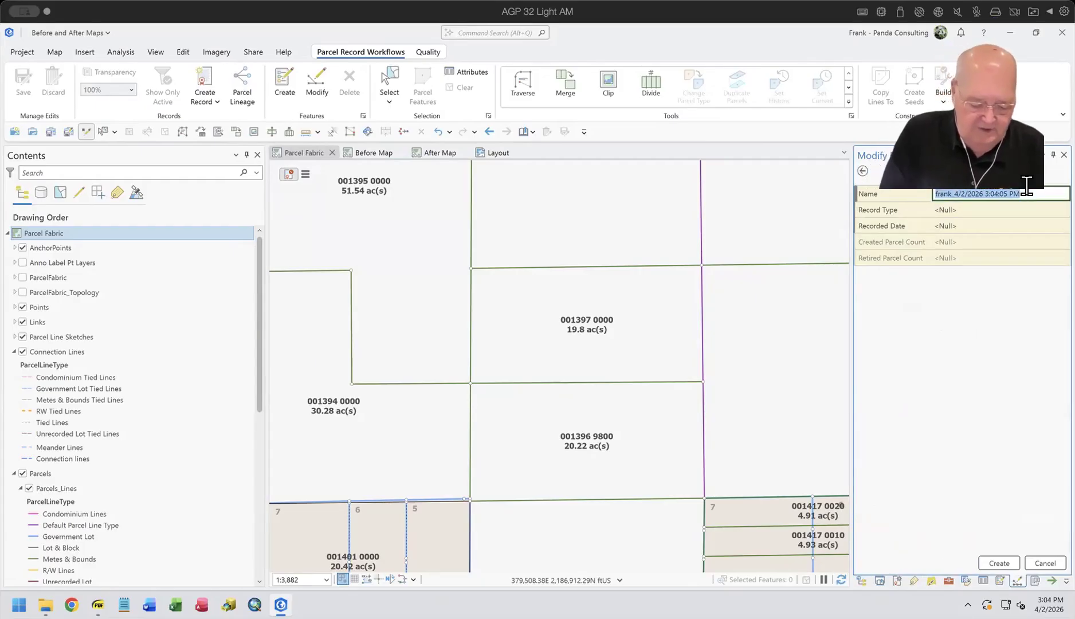
{"action": "type", "text": "Demo"}
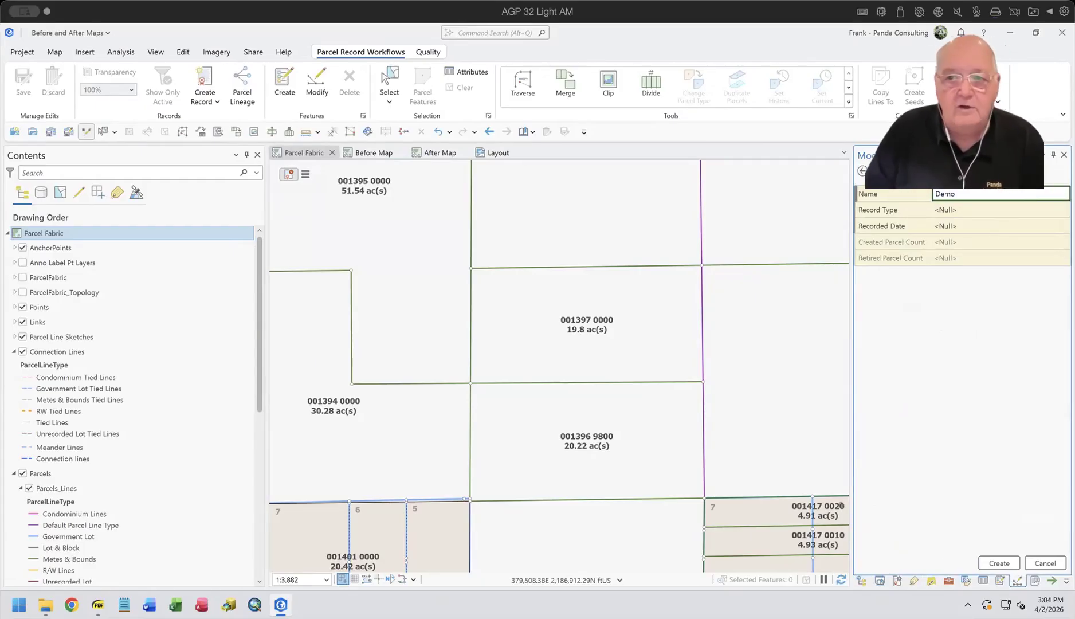
{"action": "type", "text": " - Merge"}
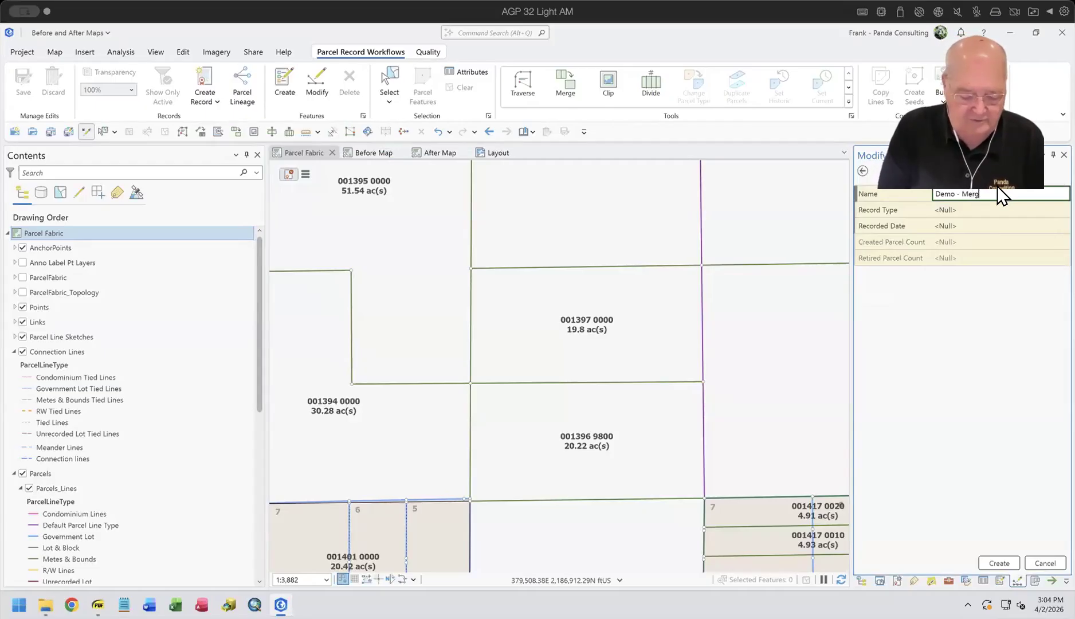
Step: Set the record type to Merge and the recorded date to 04/02/2026, and create the record
{"action": "left_click", "coordinate": [997, 211]}
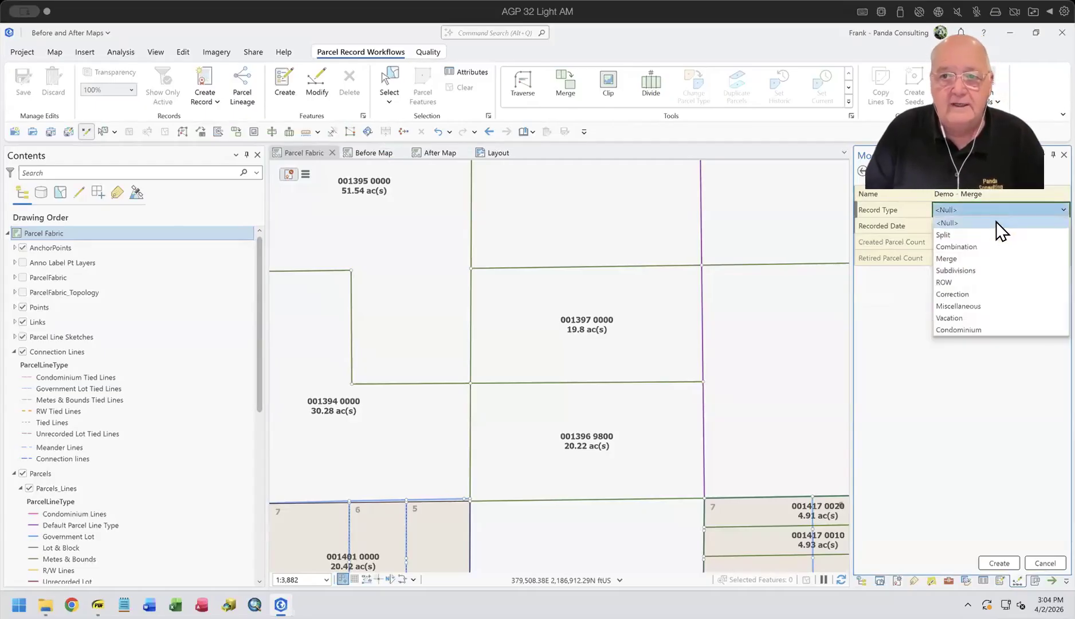
{"action": "left_click", "coordinate": [983, 257]}
{"action": "left_click", "coordinate": [974, 227]}
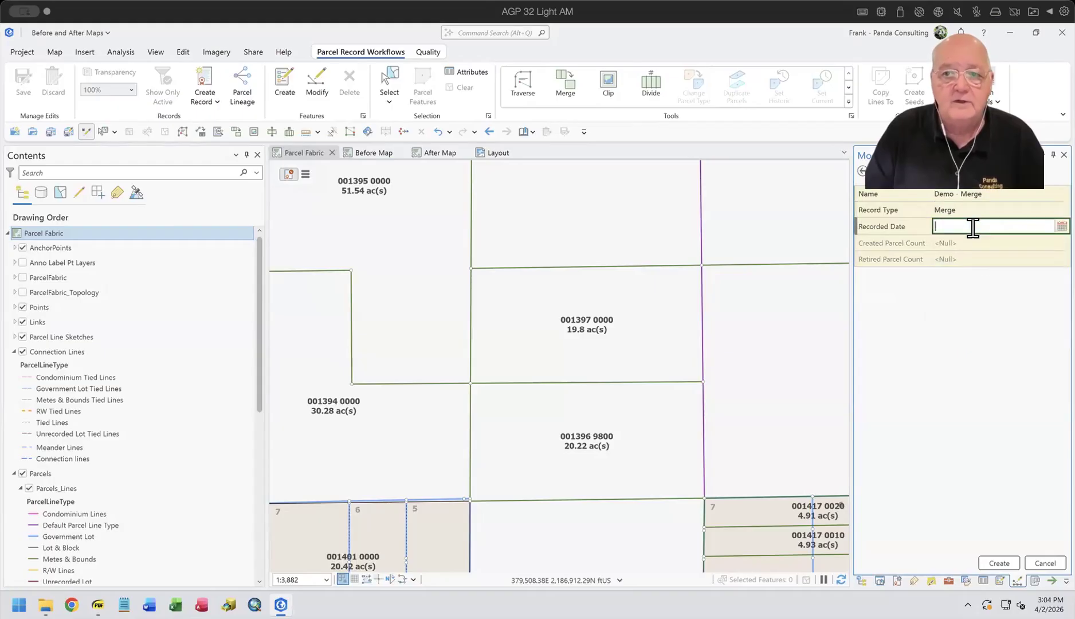
{"action": "type", "text": "04/02/2026"}
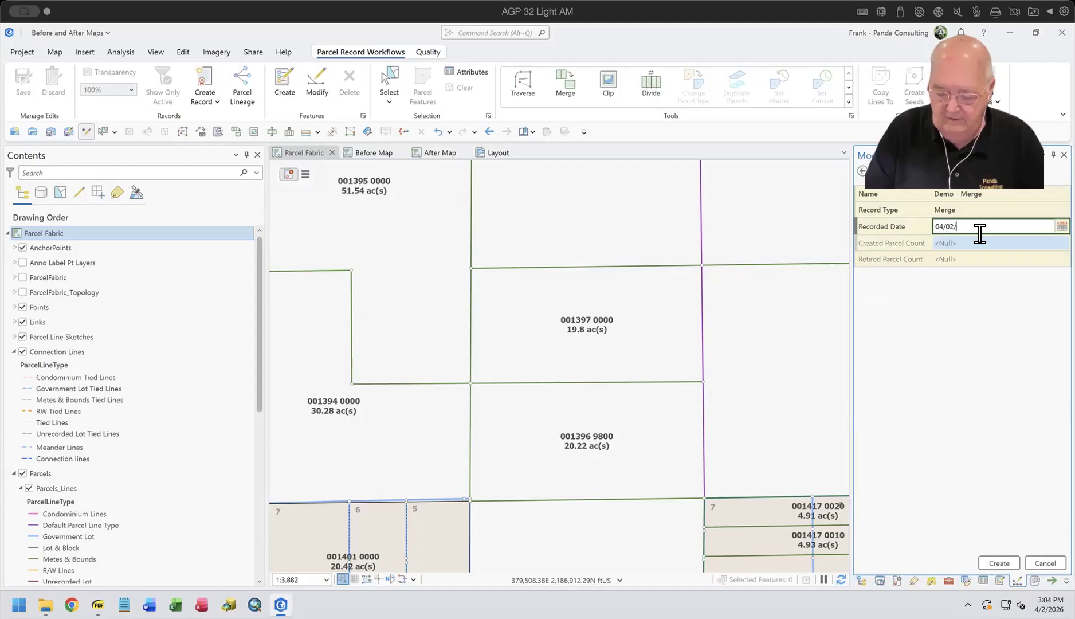
{"action": "key", "text": "Tab"}
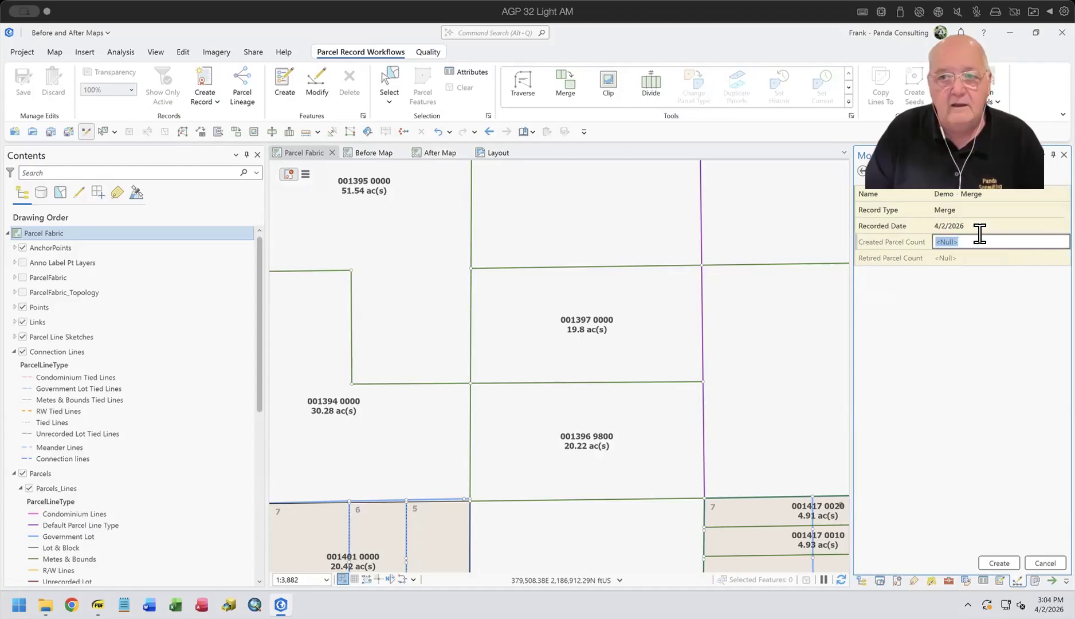
{"action": "left_click", "coordinate": [1000, 563]}
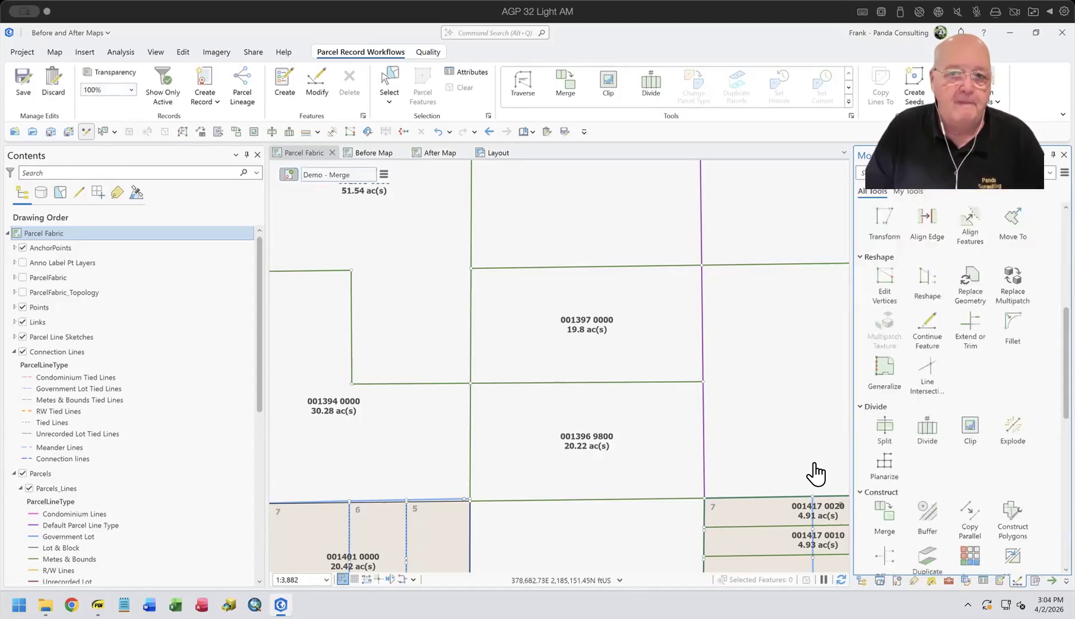
{"action": "left_click", "coordinate": [389, 83]}
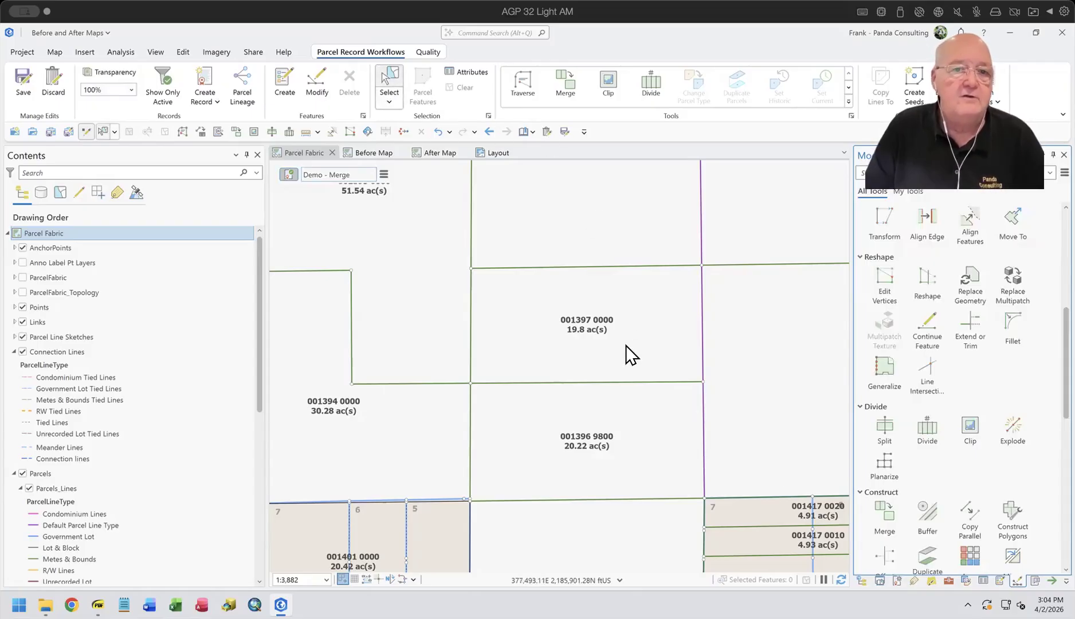
{"action": "left_click", "coordinate": [629, 355]}
{"action": "left_click", "coordinate": [666, 427], "text": "shift"}
{"action": "scroll", "coordinate": [643, 344], "scroll_direction": "down", "scroll_amount": 1}
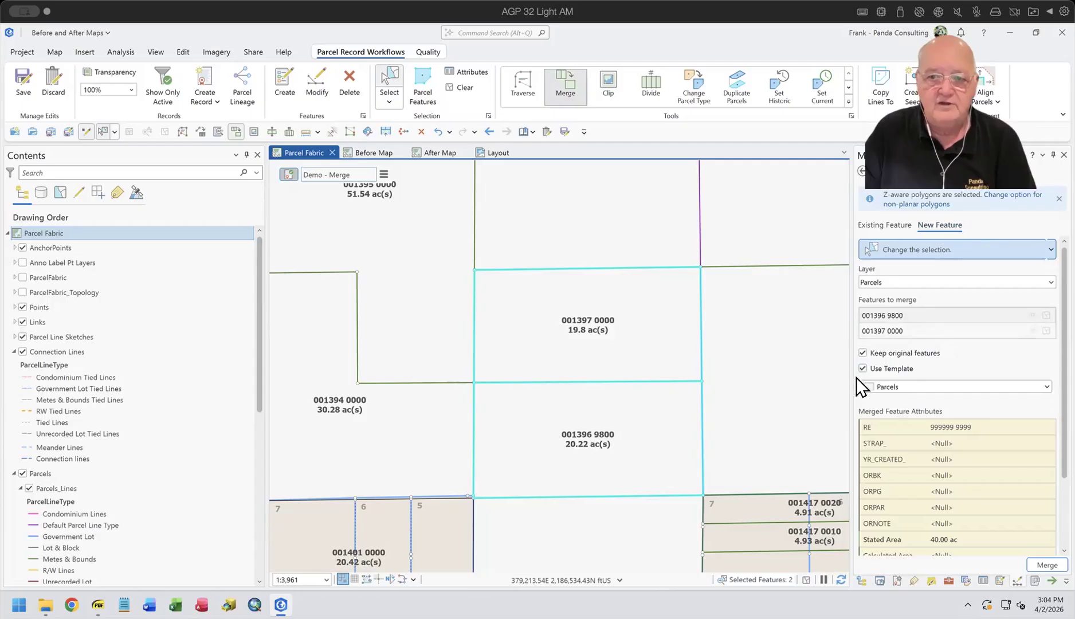
{"action": "left_click", "coordinate": [894, 369]}
{"action": "left_click", "coordinate": [897, 331]}
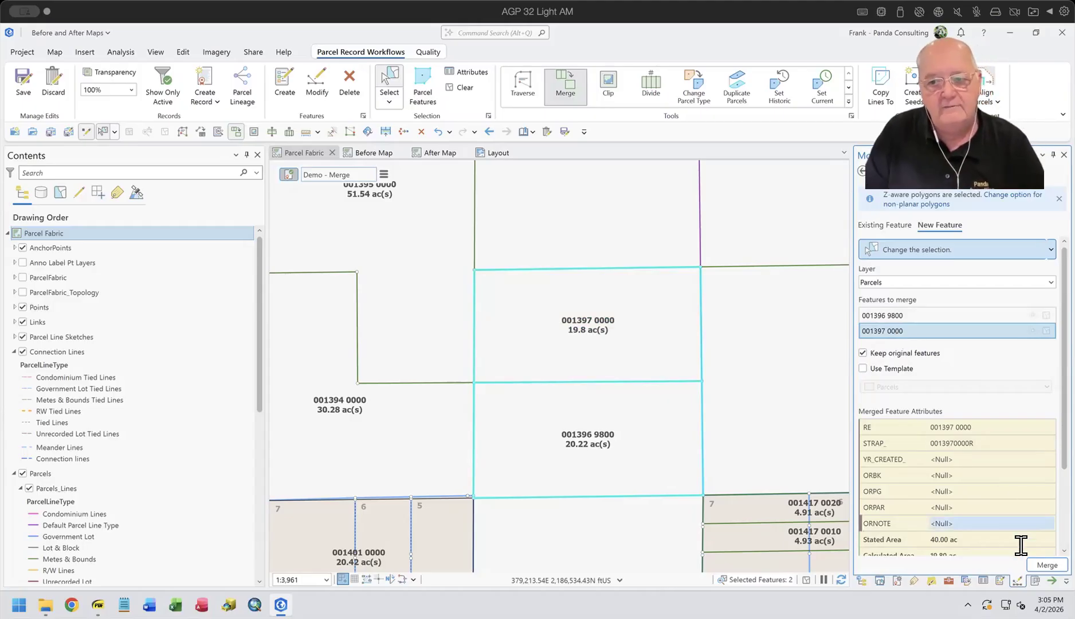
{"action": "left_click", "coordinate": [1047, 564]}
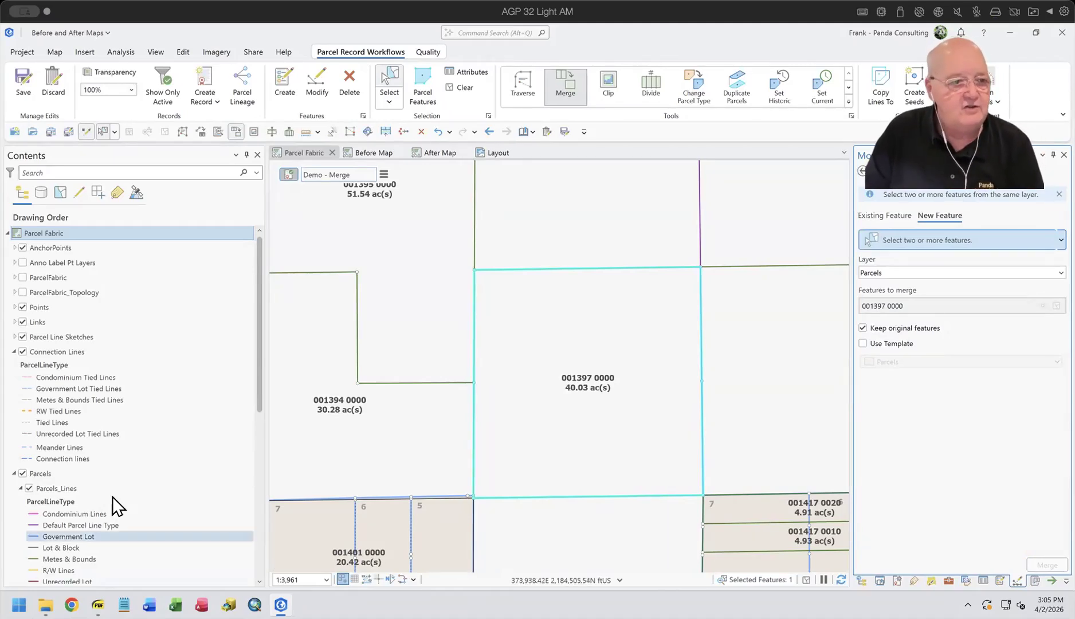
Step: Show the Historic layer under Parcels and box-select the merged parcel together with the historic parcels and their shared line
{"action": "scroll", "coordinate": [102, 487], "scroll_direction": "down", "scroll_amount": 5}
{"action": "left_click", "coordinate": [29, 436]}
{"action": "left_click_drag", "start_coordinate": [635, 317], "coordinate": [665, 447]}
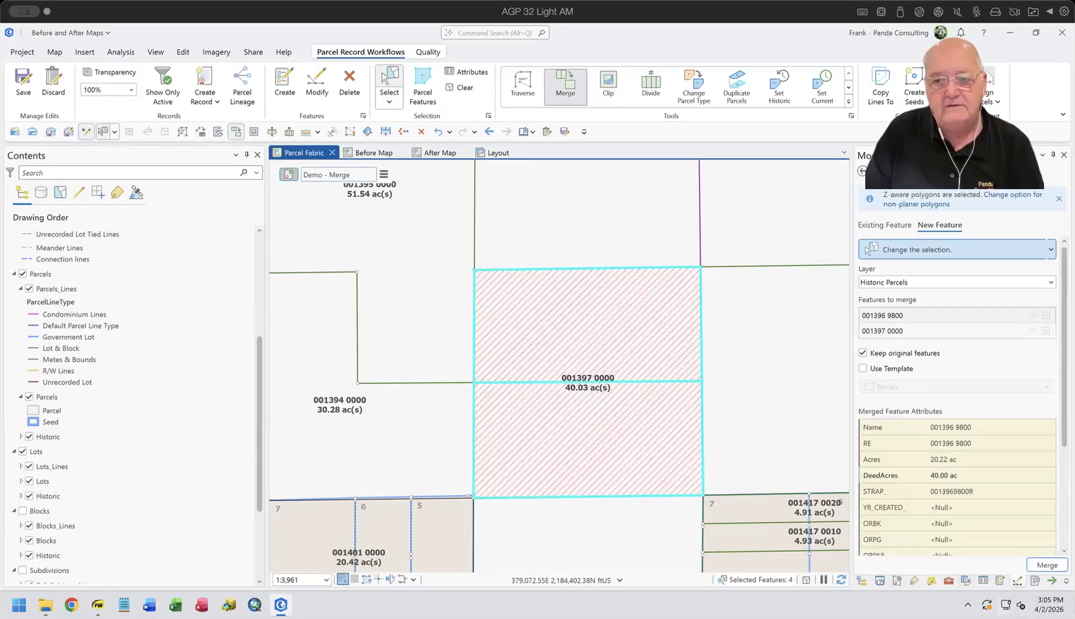
Step: Open the selection's attributes and review the merged parcel, the historic parcel line and both historic parcels
{"action": "left_click", "coordinate": [982, 580]}
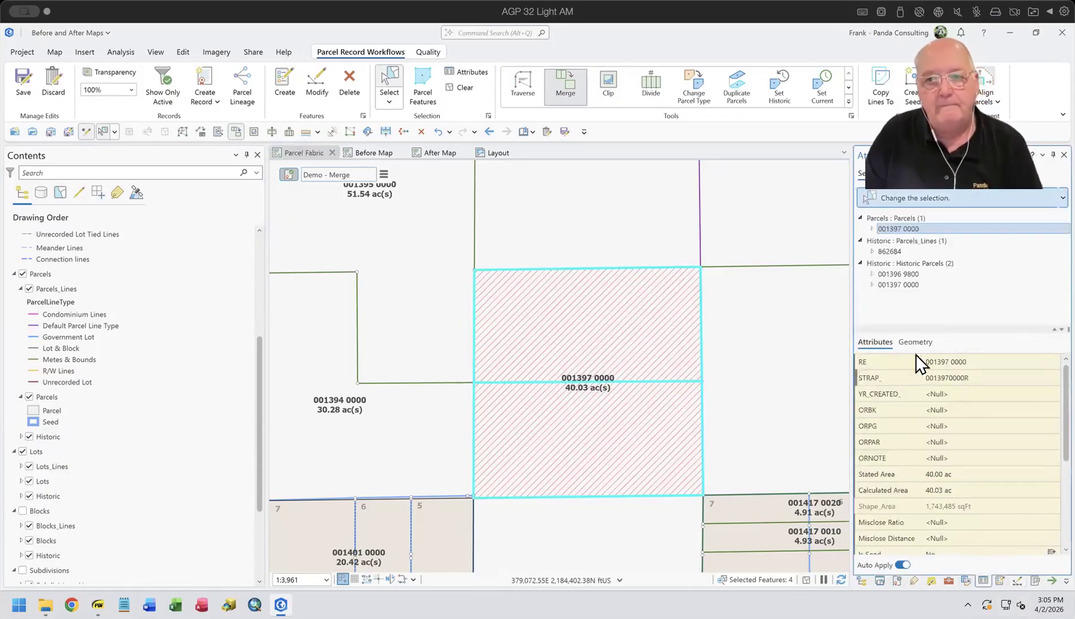
{"action": "left_click", "coordinate": [904, 226]}
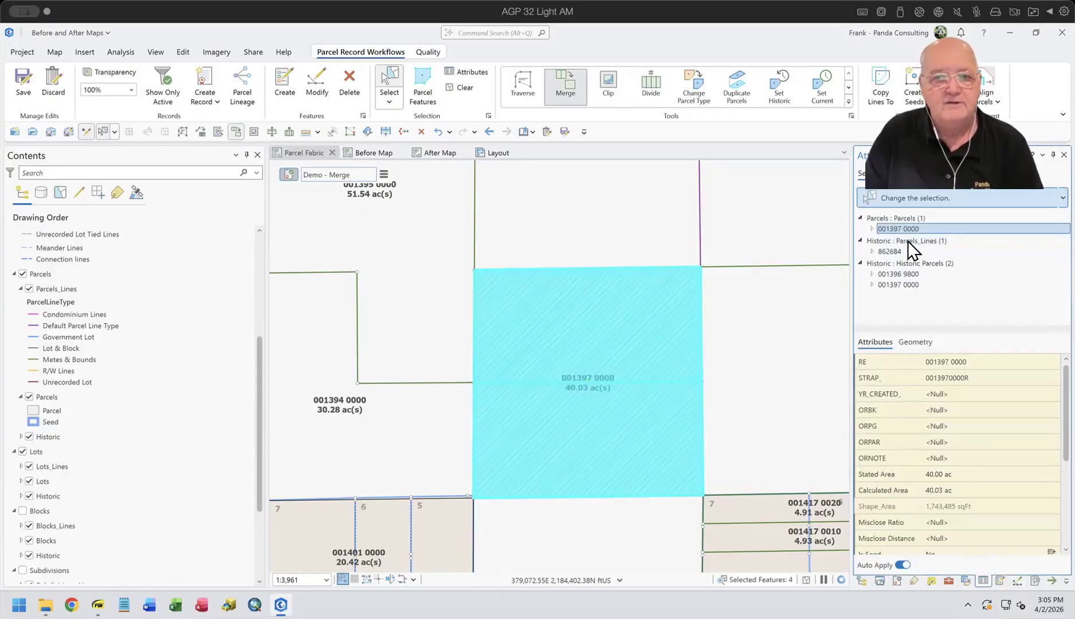
{"action": "left_click", "coordinate": [896, 251]}
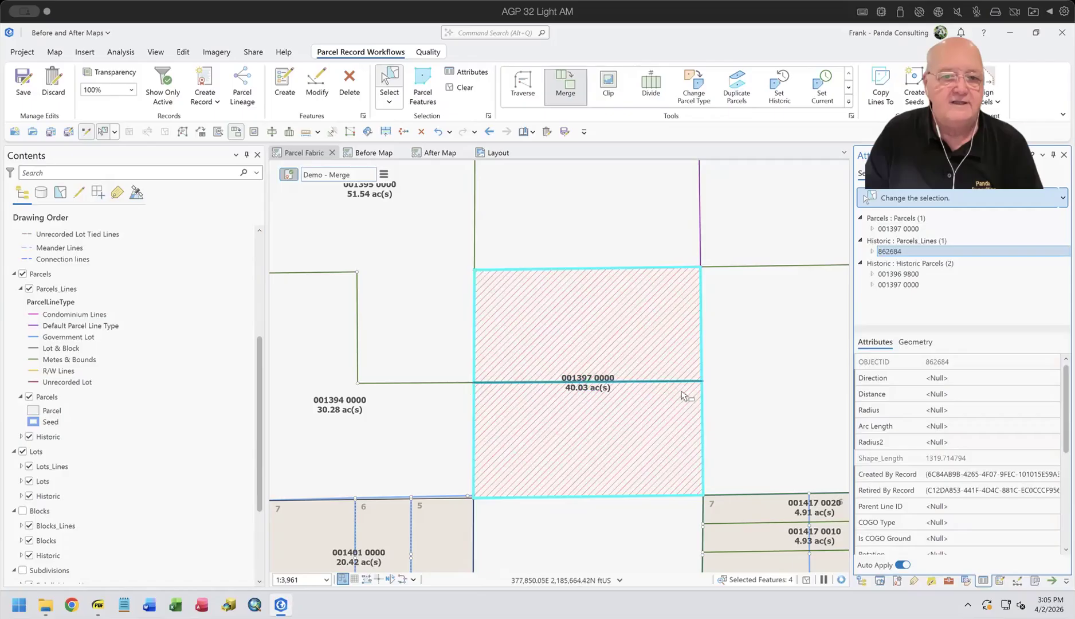
{"action": "left_click", "coordinate": [885, 273]}
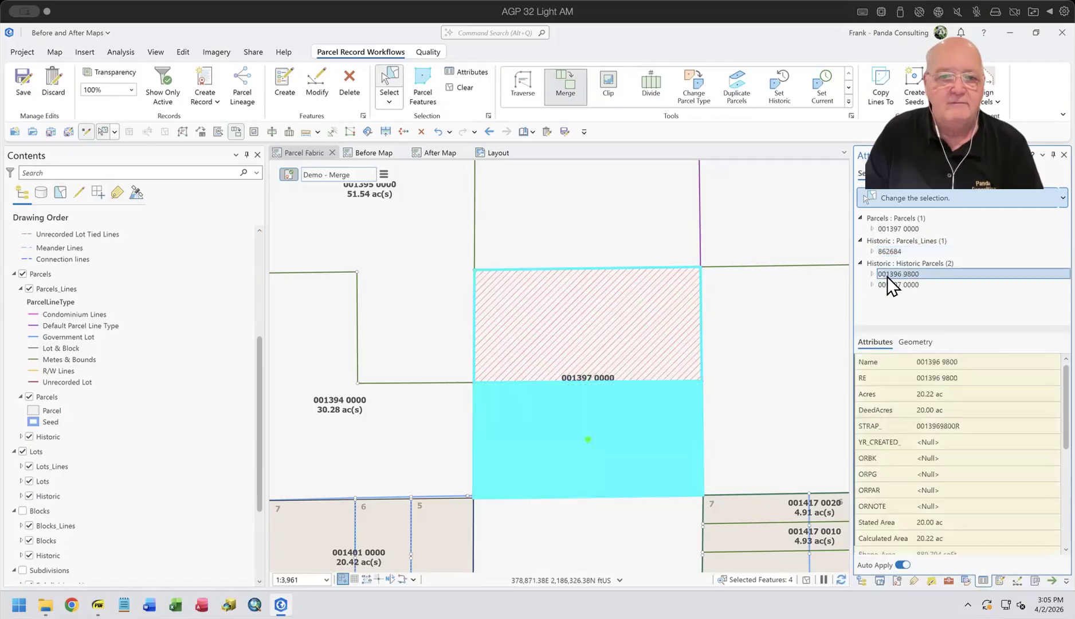
{"action": "left_click", "coordinate": [889, 281]}
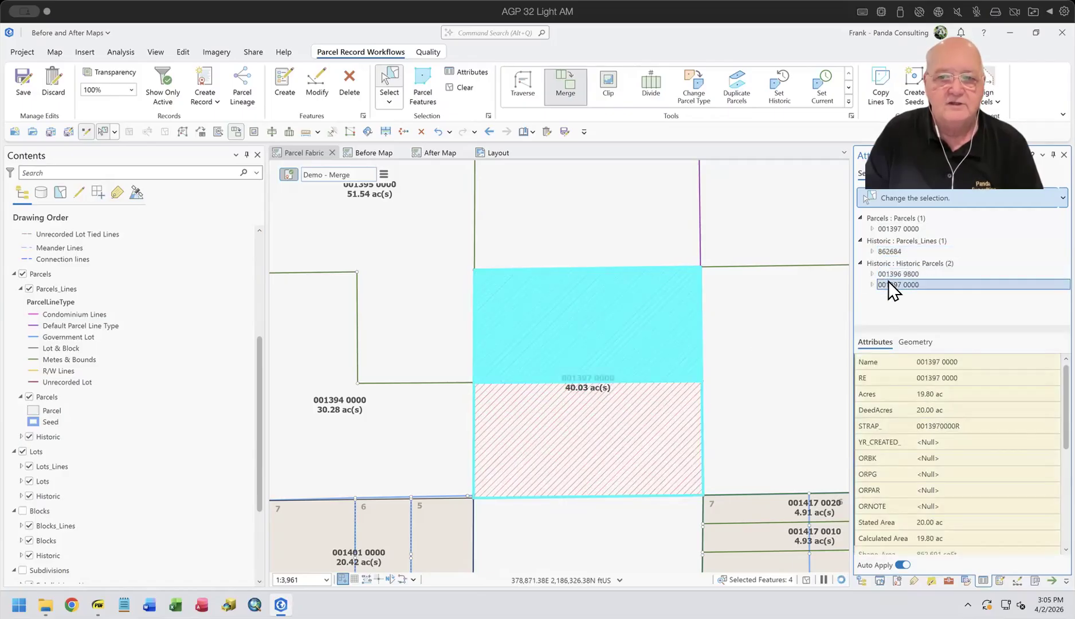
Step: Compare the Created By Record and Retired By Record values across the historic parcels, the merged parcel and the historic line
{"action": "left_click", "coordinate": [887, 274]}
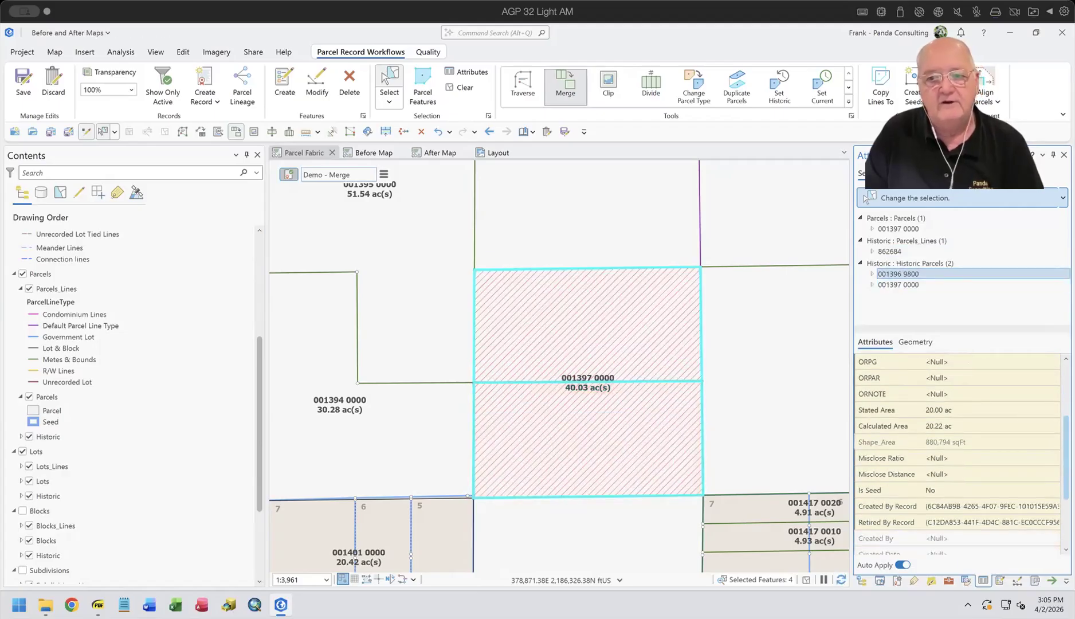
{"action": "left_click", "coordinate": [915, 229]}
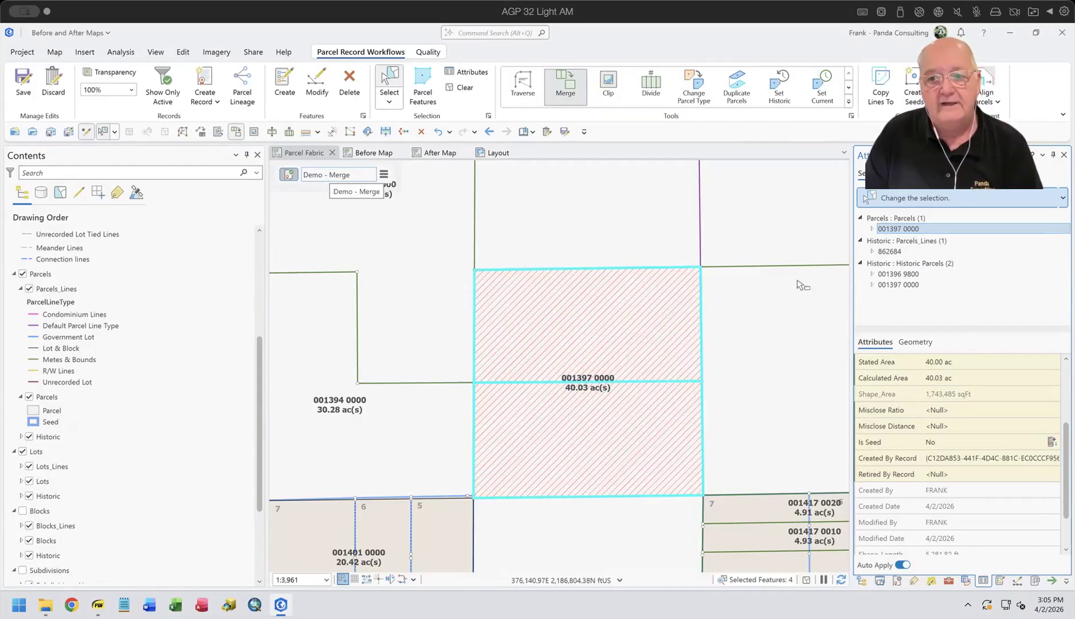
{"action": "left_click", "coordinate": [930, 458]}
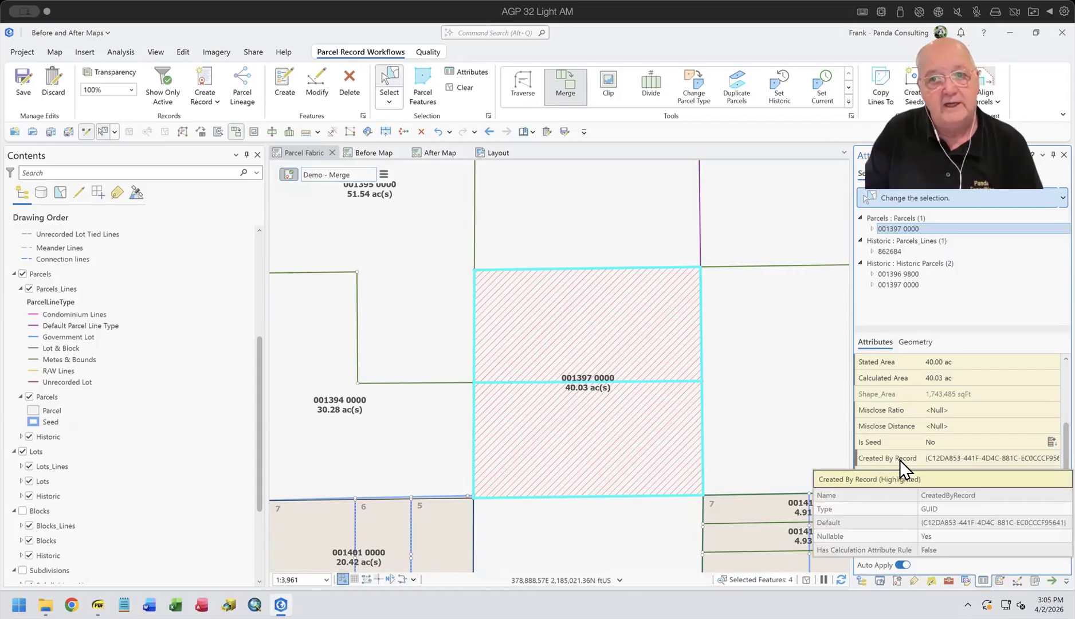
{"action": "left_click", "coordinate": [889, 250]}
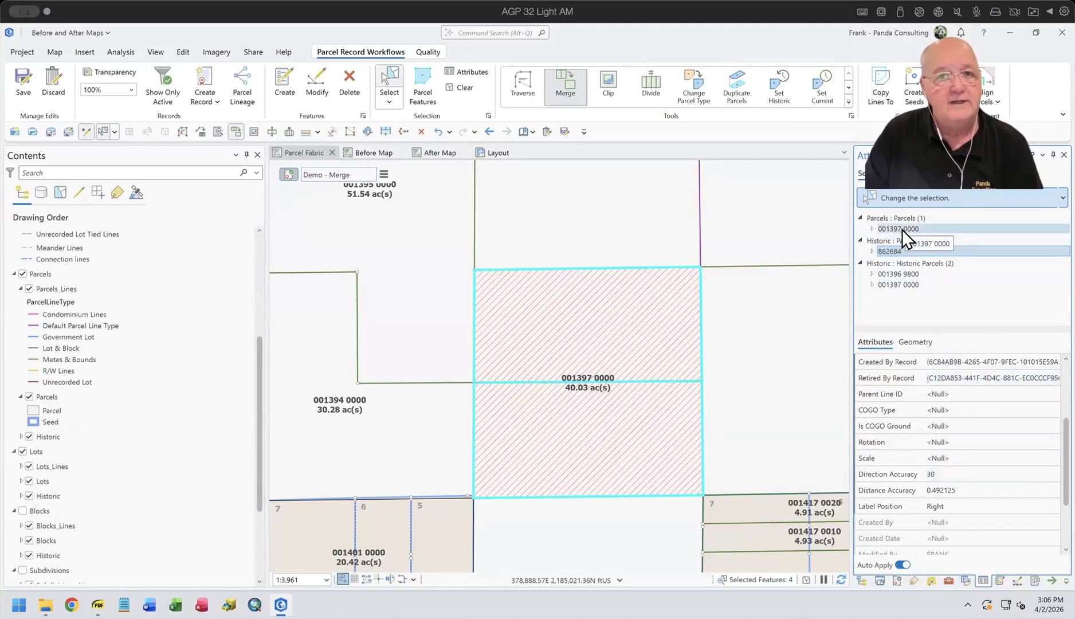
{"action": "left_click", "coordinate": [968, 376]}
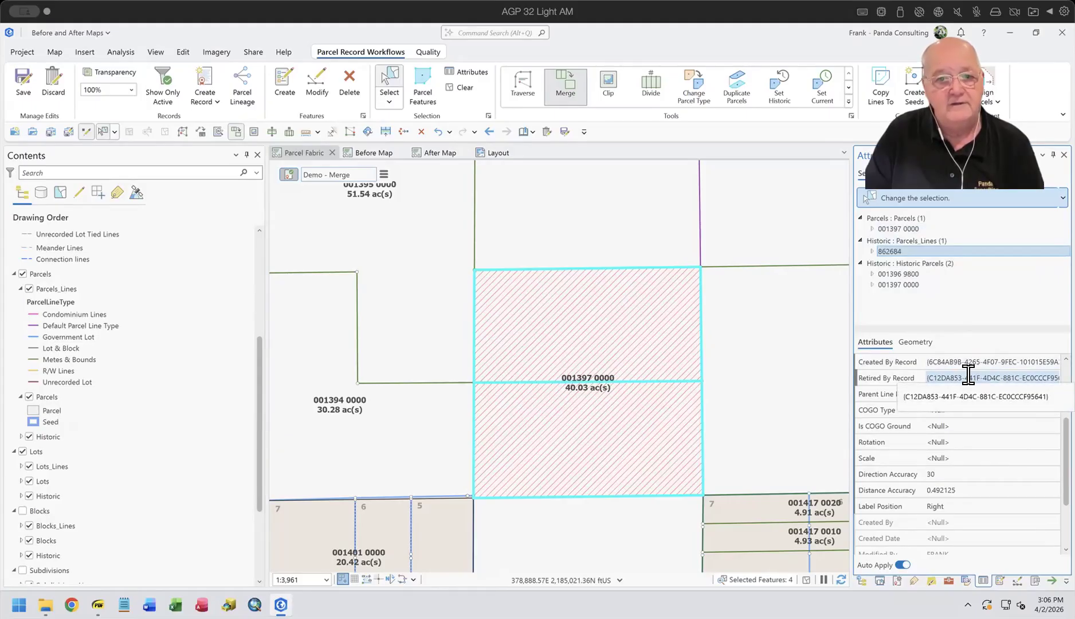
{"action": "left_click", "coordinate": [905, 276]}
{"action": "left_click", "coordinate": [905, 286], "text": "shift"}
{"action": "left_click", "coordinate": [906, 285], "text": "ctrl"}
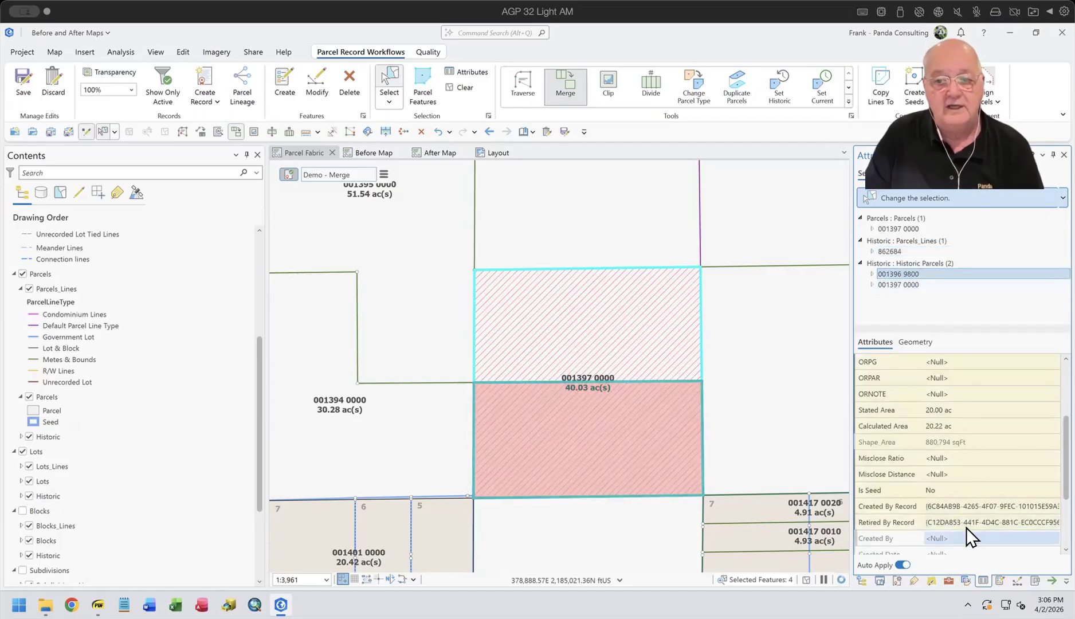
{"action": "left_click", "coordinate": [909, 284]}
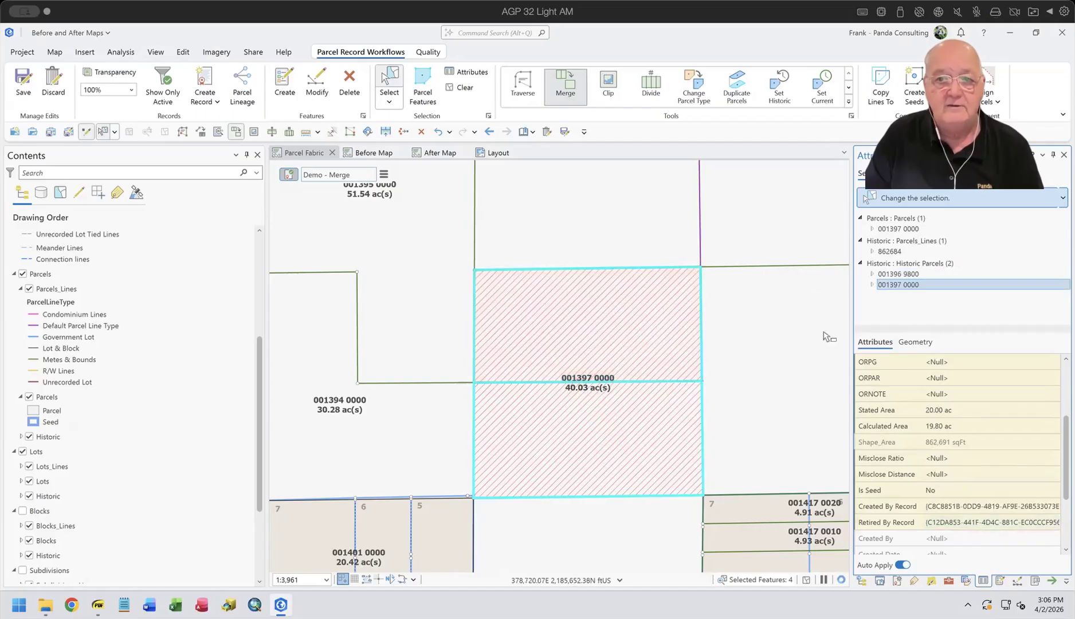
{"action": "left_click", "coordinate": [462, 88]}
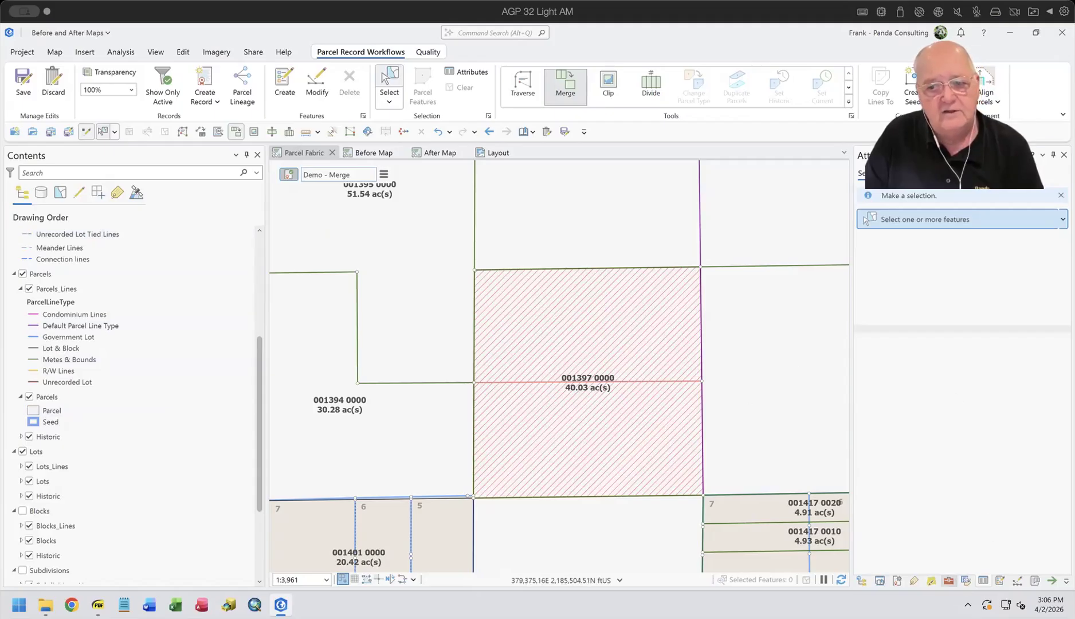
Step: Open the Export Parcel Record Features tool and select the active record Demo - Merge as its input
{"action": "left_click", "coordinate": [951, 579]}
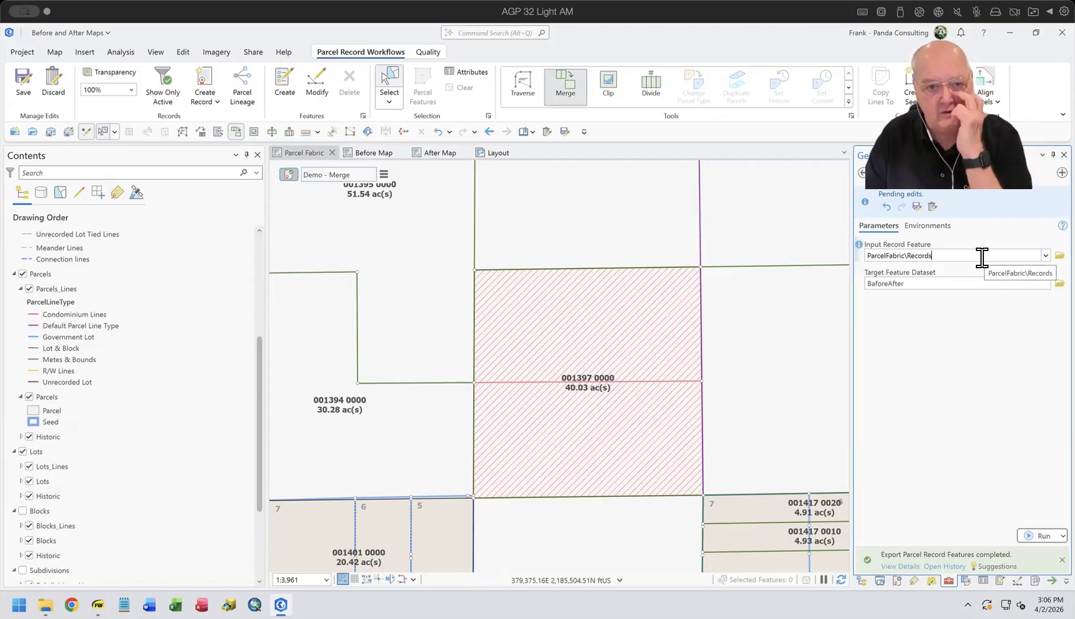
{"action": "left_click", "coordinate": [383, 174]}
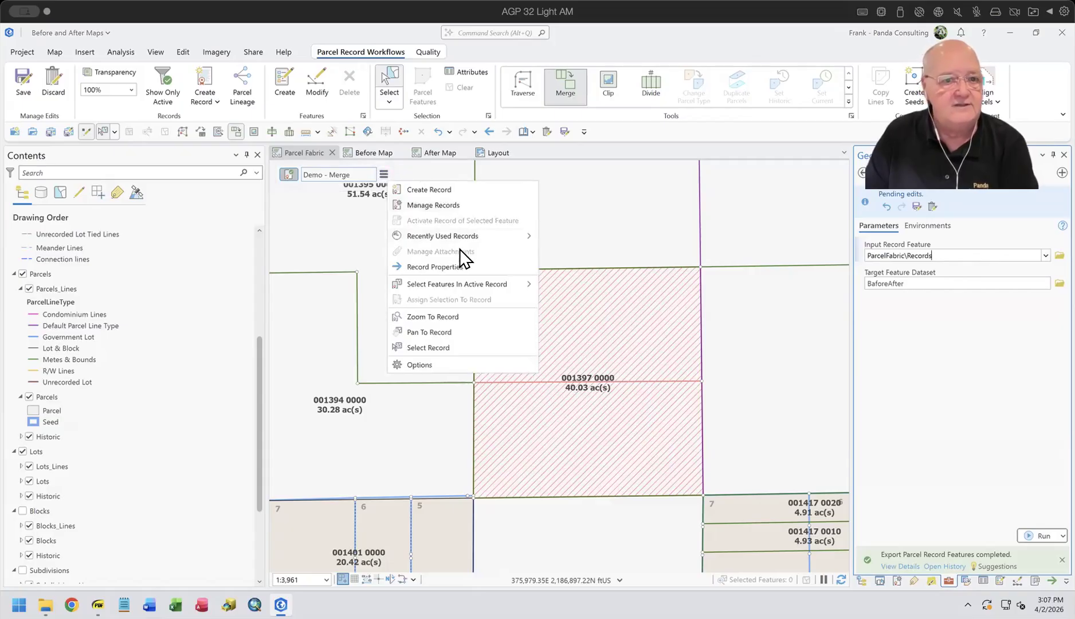
{"action": "left_click", "coordinate": [449, 347]}
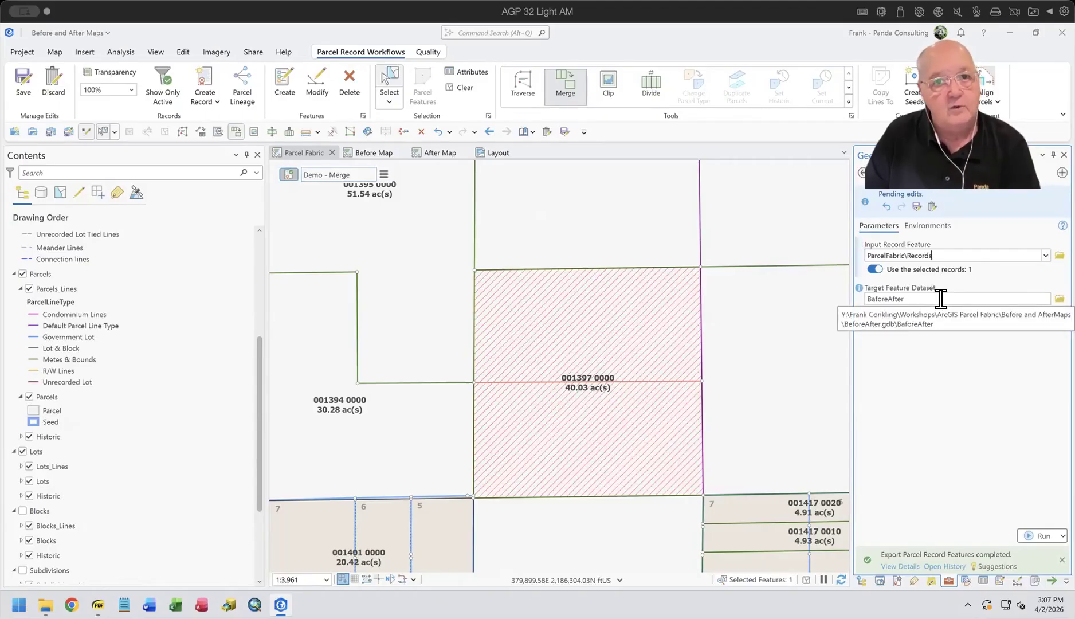
Step: Inspect the feature classes in the BaforeAfter dataset of BeforeAfter.gdb
{"action": "left_click", "coordinate": [862, 580]}
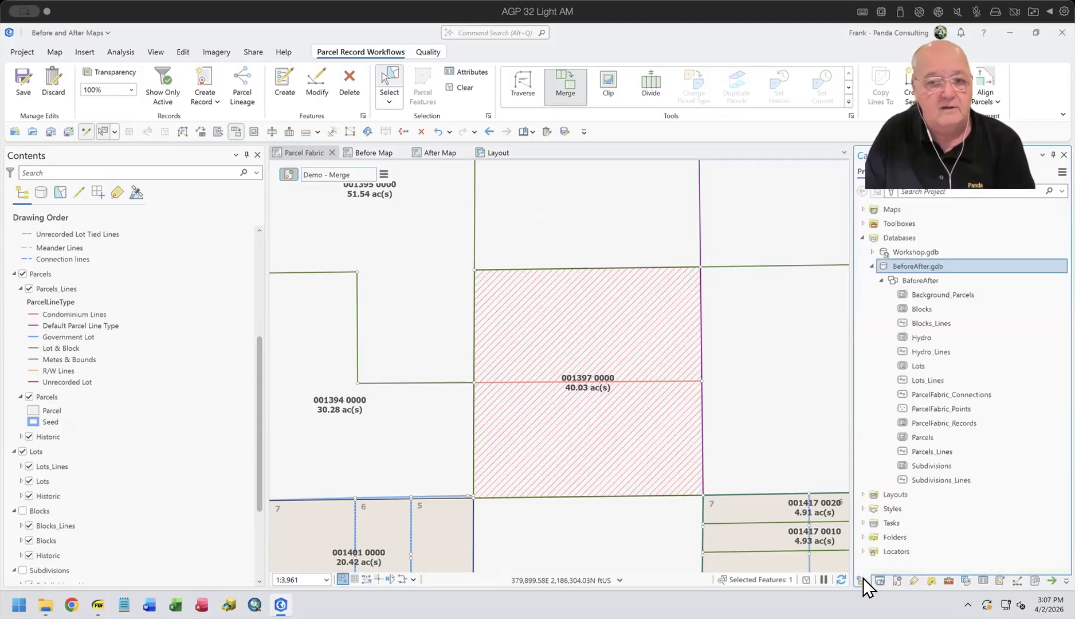
{"action": "left_click", "coordinate": [881, 280]}
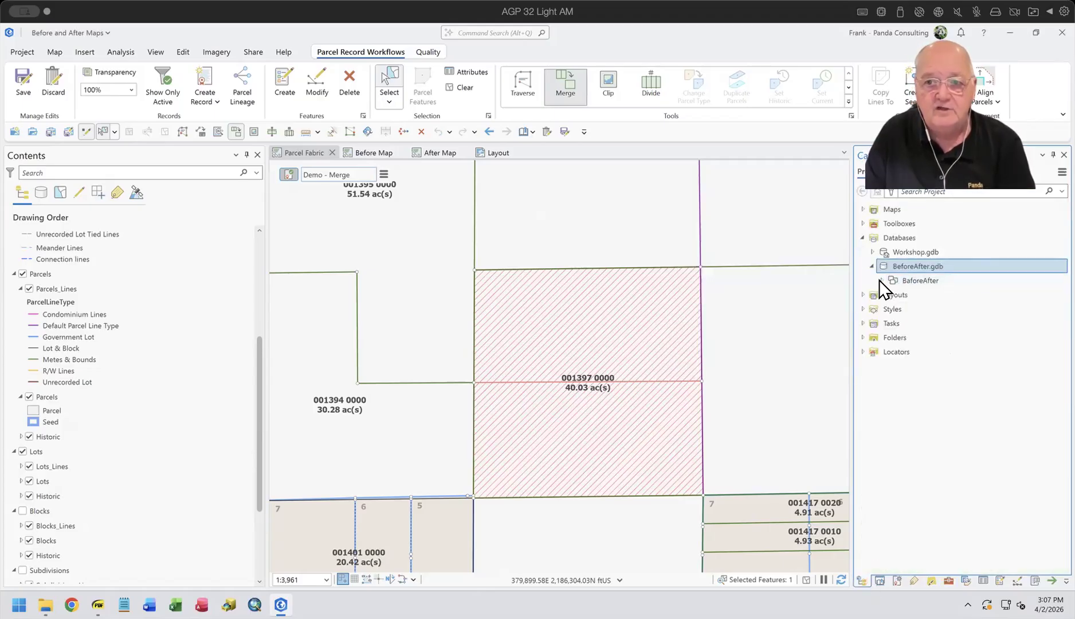
{"action": "left_click", "coordinate": [918, 278]}
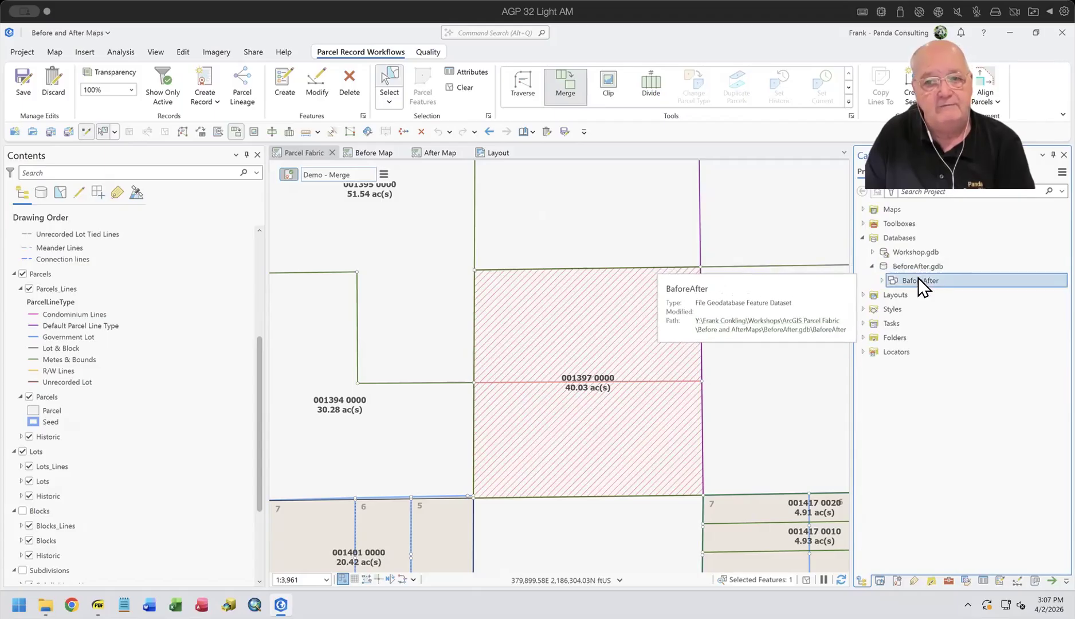
{"action": "left_click", "coordinate": [881, 279]}
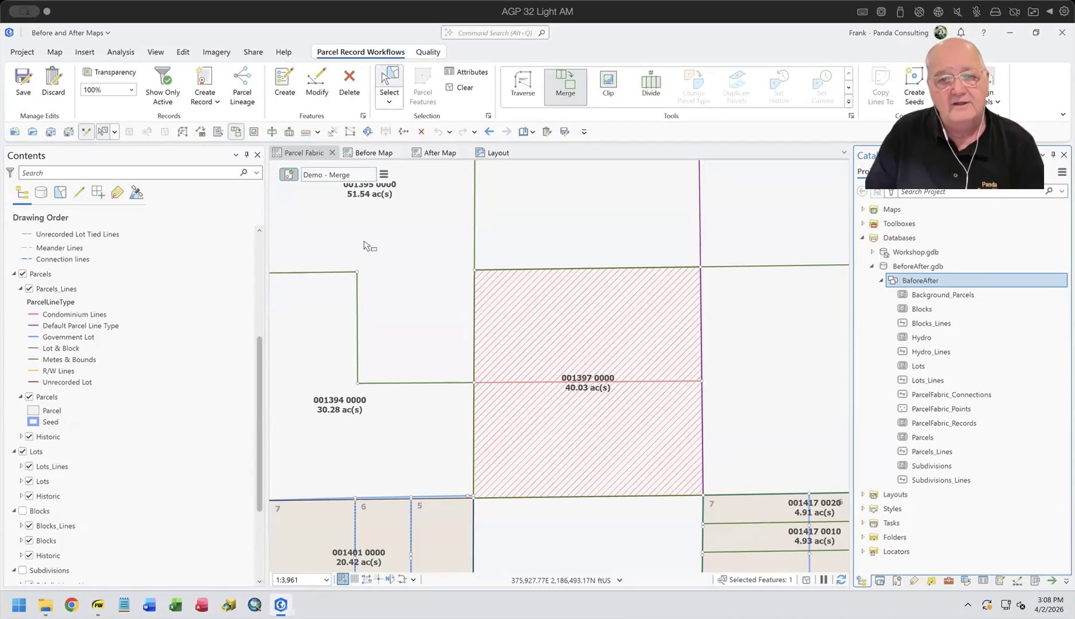
Step: Save the pending edits and export the selected record's features to the BaforeAfter dataset with Export Parcel Record Features
{"action": "left_click", "coordinate": [565, 131]}
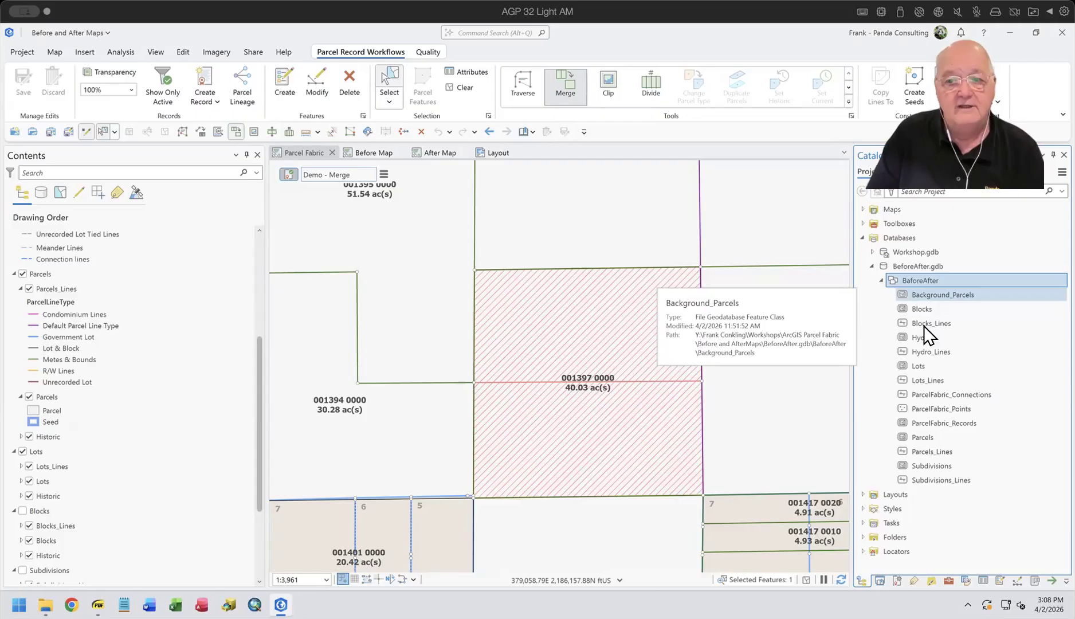
{"action": "left_click", "coordinate": [947, 581]}
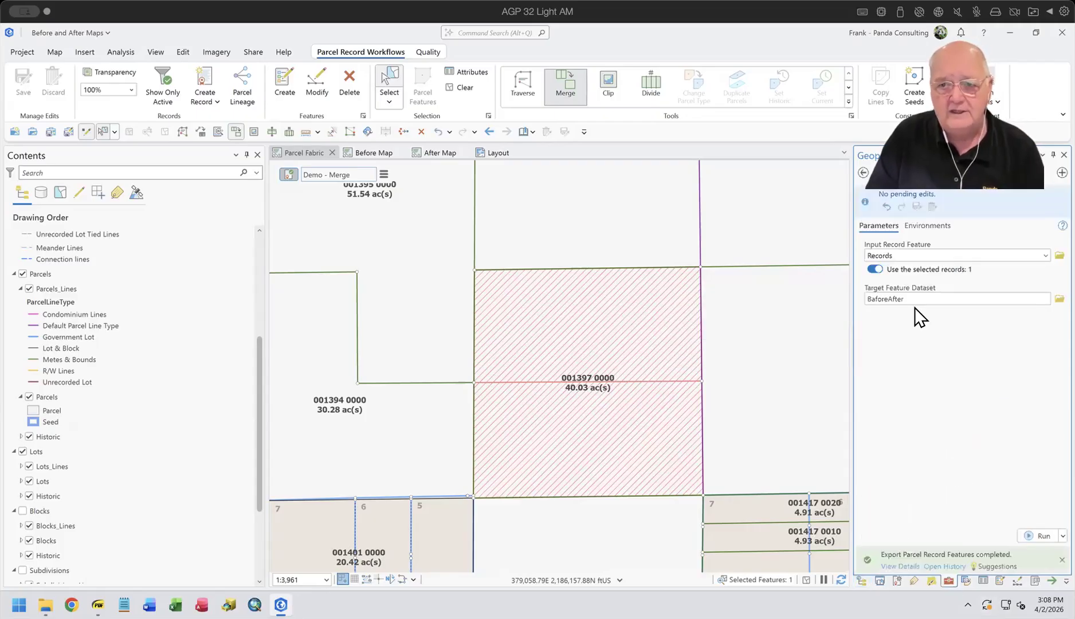
{"action": "left_click", "coordinate": [1037, 537]}
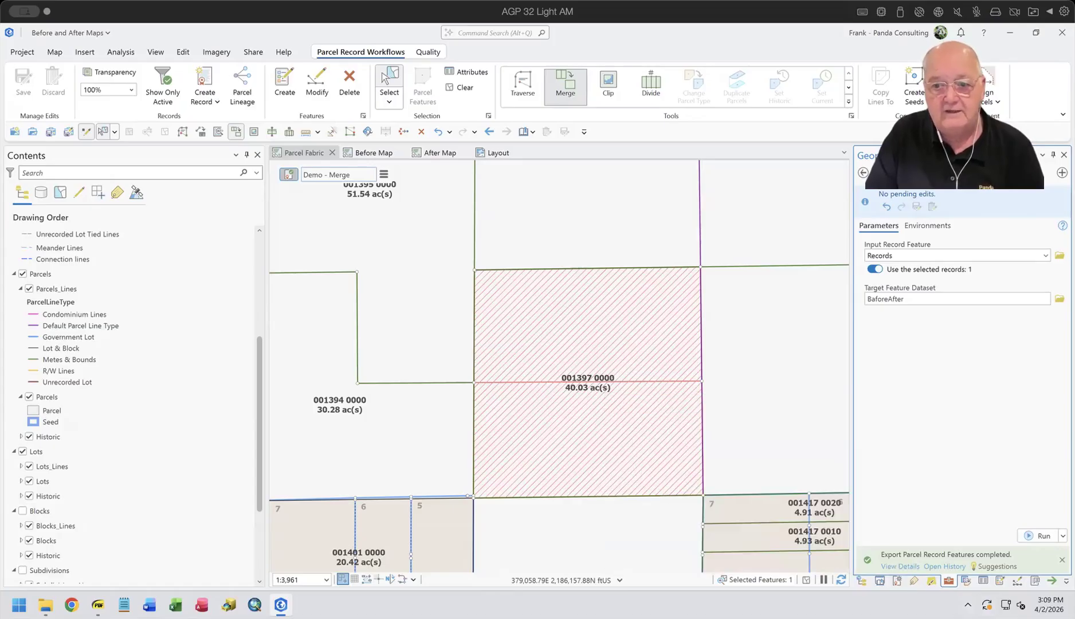
Step: Open the exported Parcels table and compare the merged parcel's Created By Record with the original parcels' Retired By Record values
{"action": "left_click", "coordinate": [861, 580]}
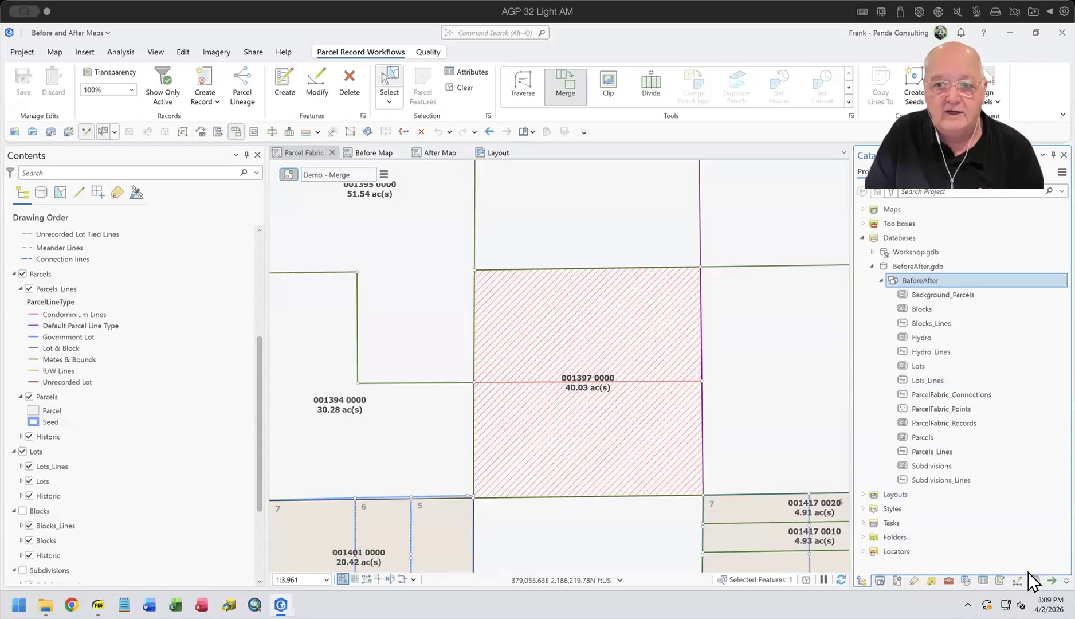
{"action": "right_click", "coordinate": [929, 439]}
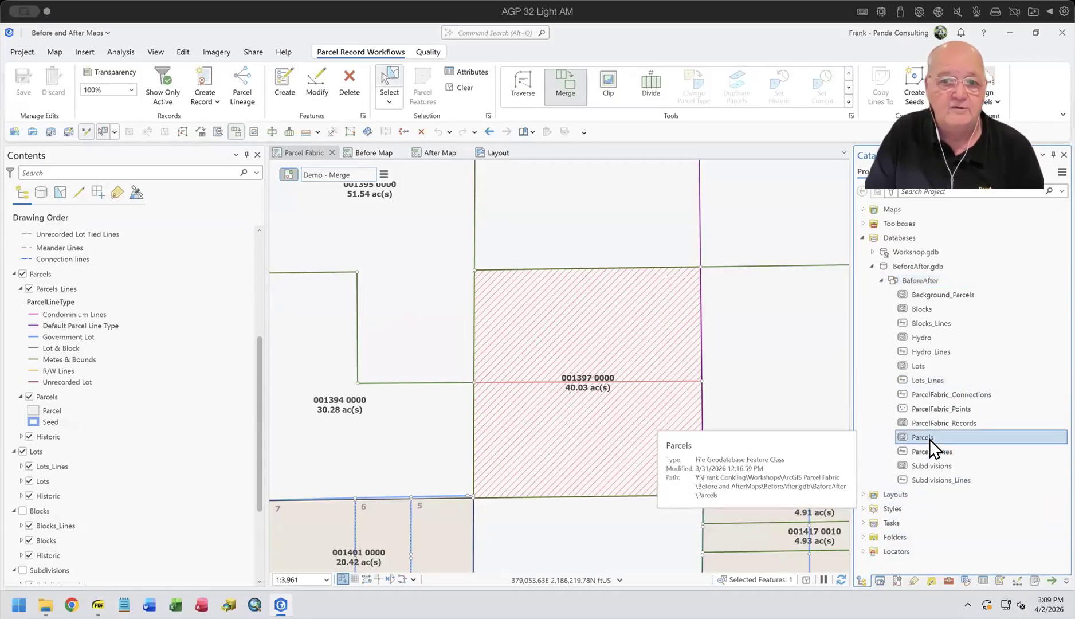
{"action": "left_click", "coordinate": [832, 208]}
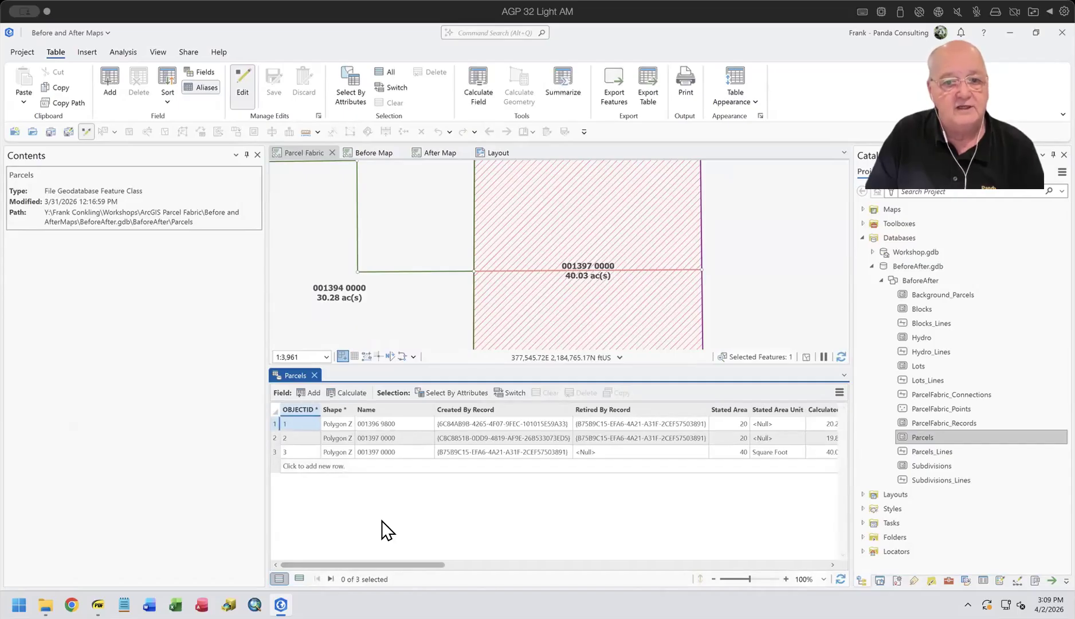
{"action": "left_click", "coordinate": [274, 451]}
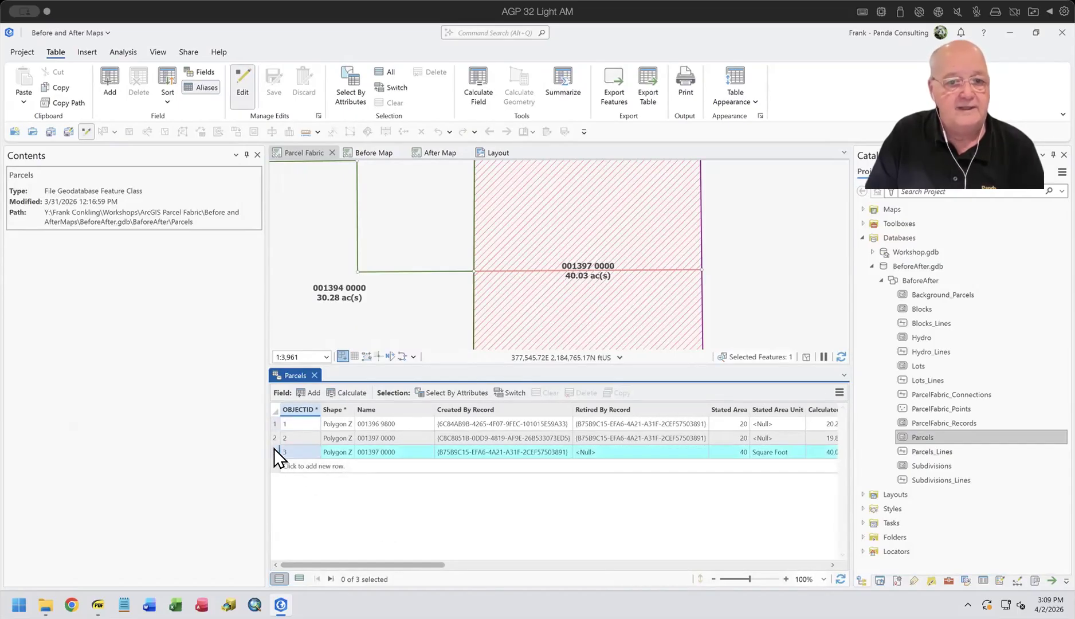
{"action": "left_click", "coordinate": [632, 438]}
{"action": "left_click", "coordinate": [634, 424]}
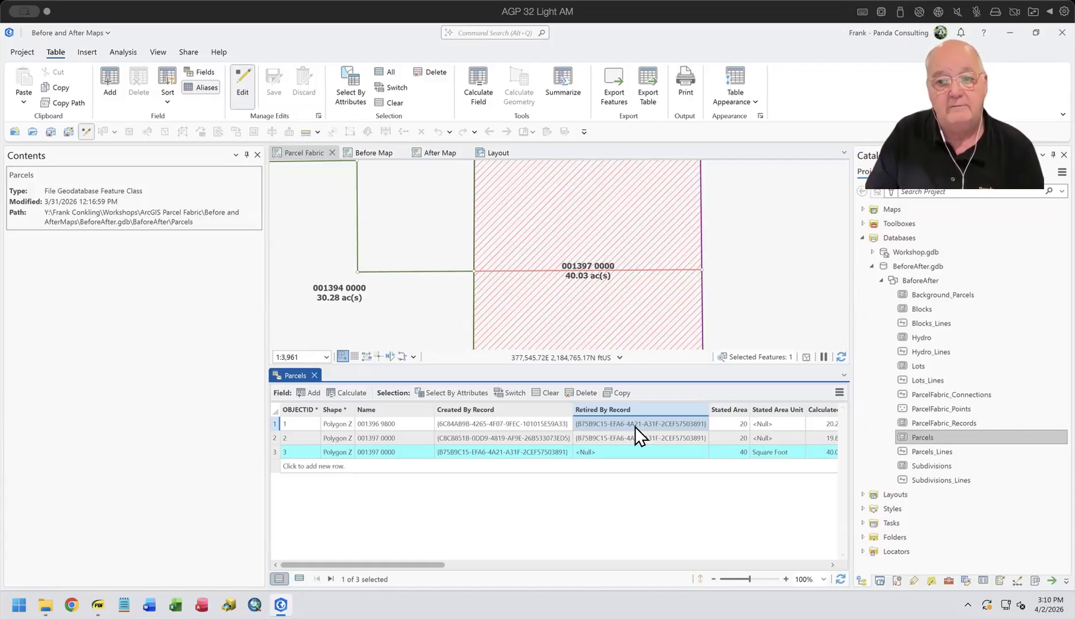
{"action": "left_click", "coordinate": [314, 375]}
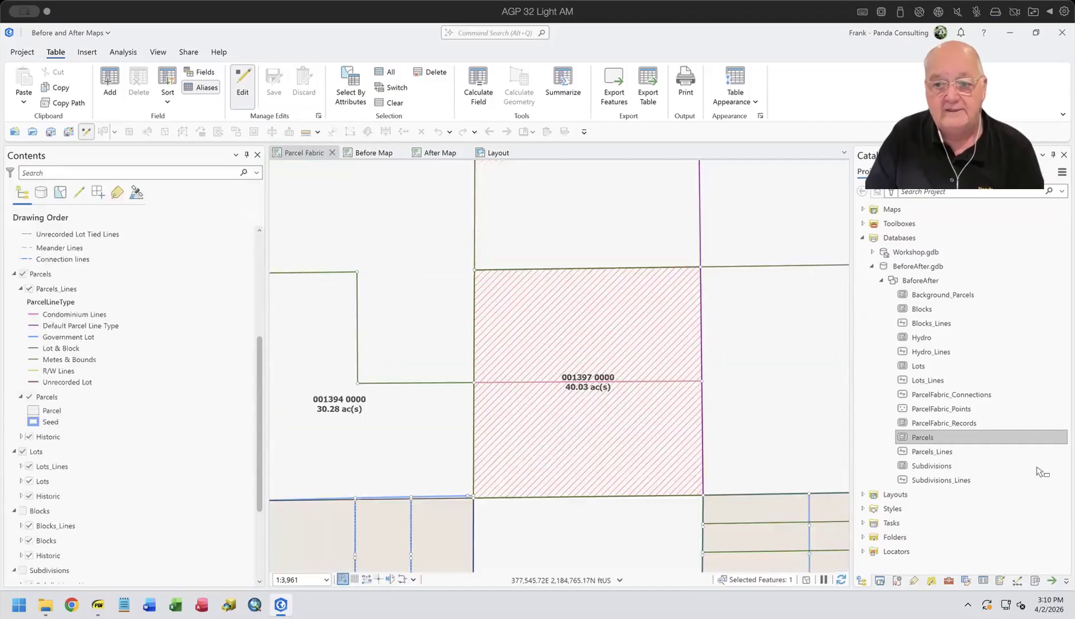
Step: Open the exported Parcels_Lines table, check the line's Created By Record and Retired By Record values, and close it
{"action": "right_click", "coordinate": [926, 452]}
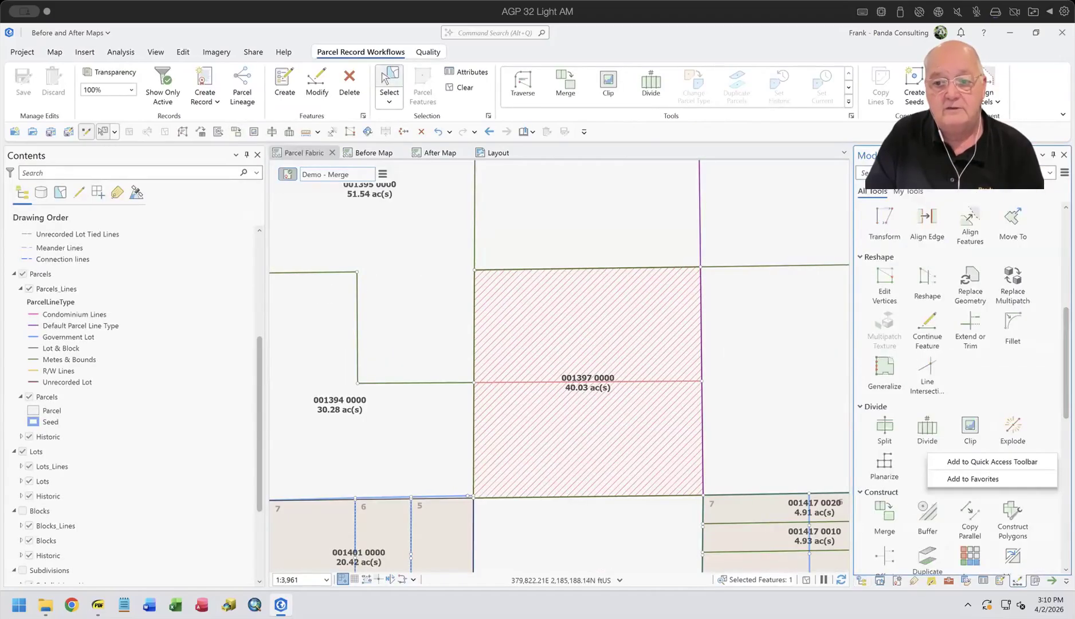
{"action": "left_click", "coordinate": [861, 580]}
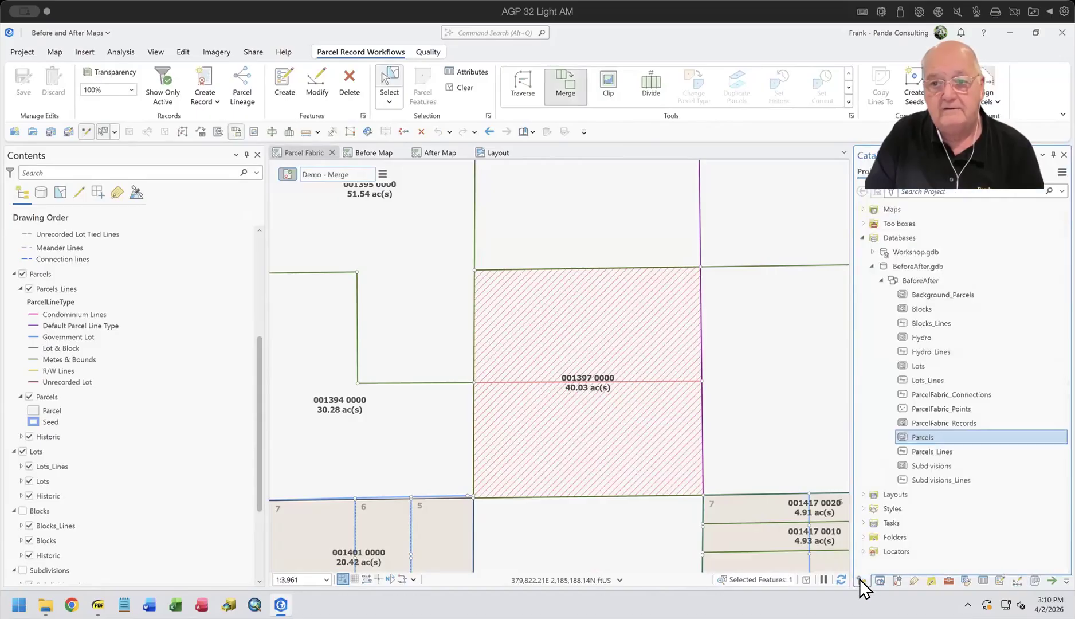
{"action": "left_click", "coordinate": [928, 452]}
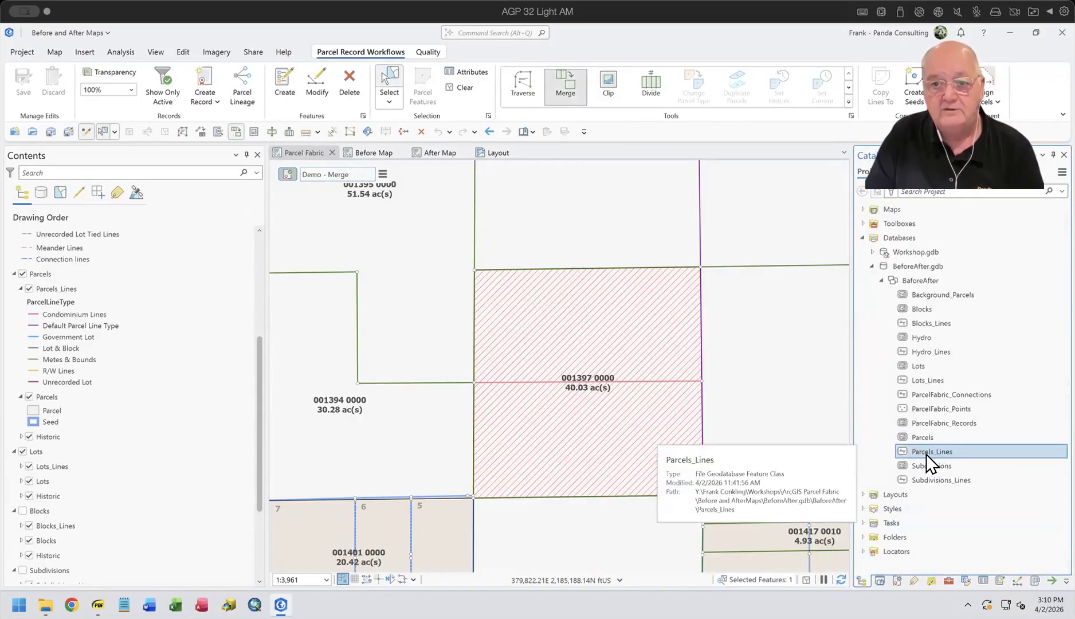
{"action": "right_click", "coordinate": [926, 454]}
{"action": "left_click", "coordinate": [822, 220]}
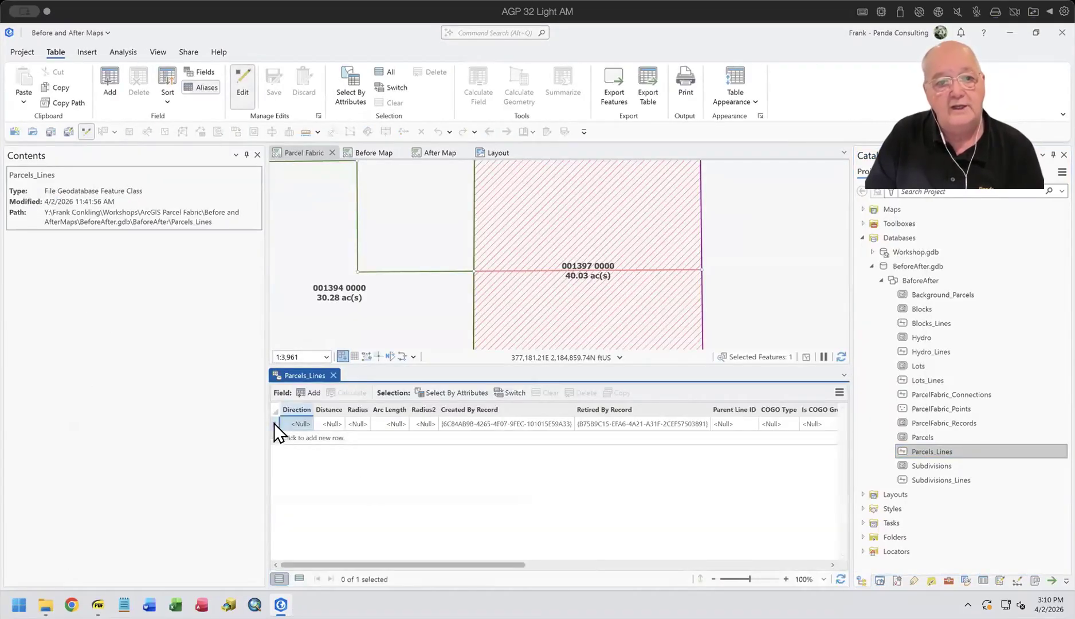
{"action": "left_click", "coordinate": [274, 424]}
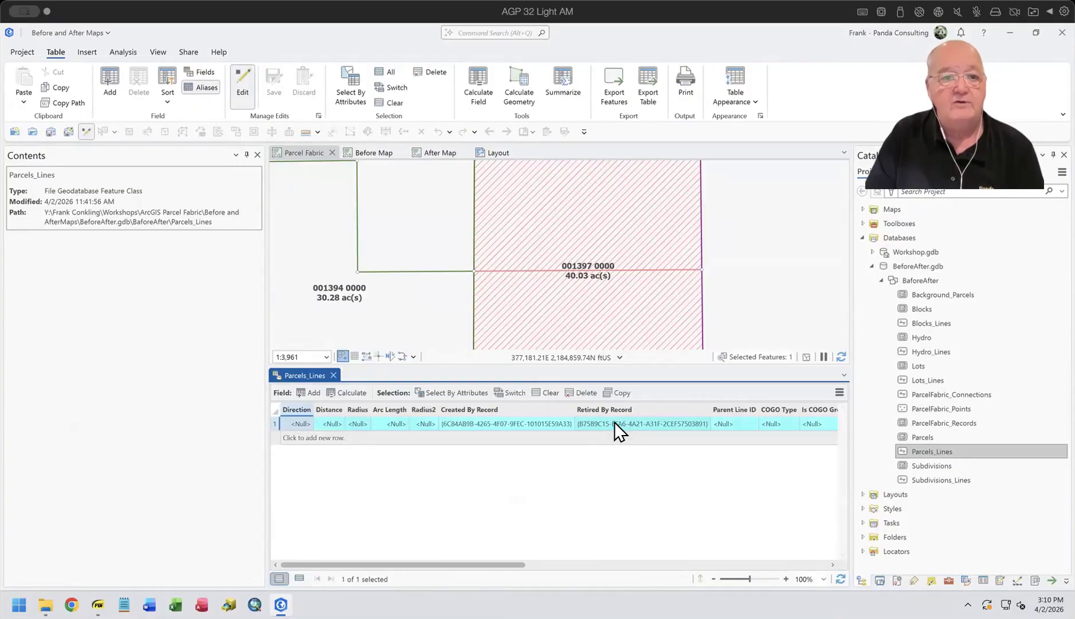
{"action": "left_click", "coordinate": [331, 375]}
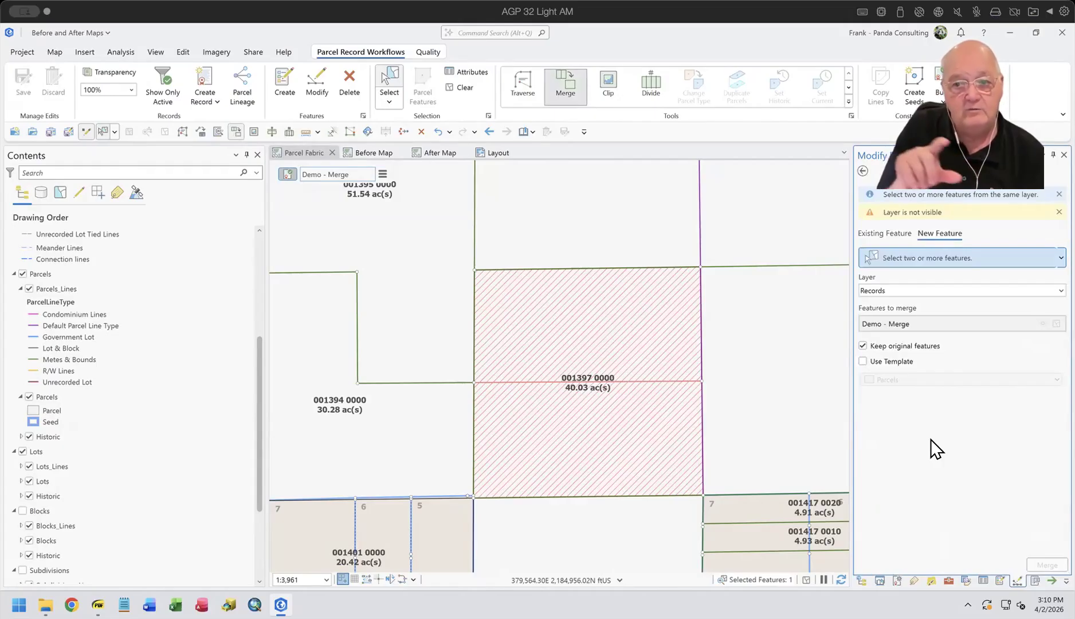
Step: Check the exported Lots table for features, close it and return to the Export Parcel Record Features tool
{"action": "left_click", "coordinate": [862, 578]}
{"action": "mouse_move", "coordinate": [929, 453]}
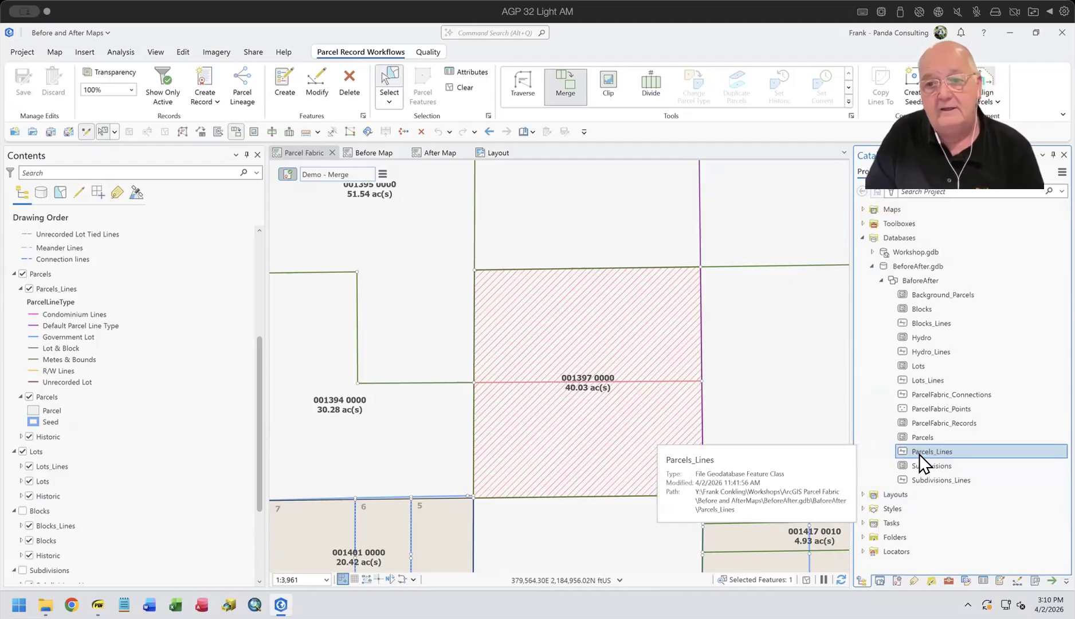
{"action": "right_click", "coordinate": [923, 365]}
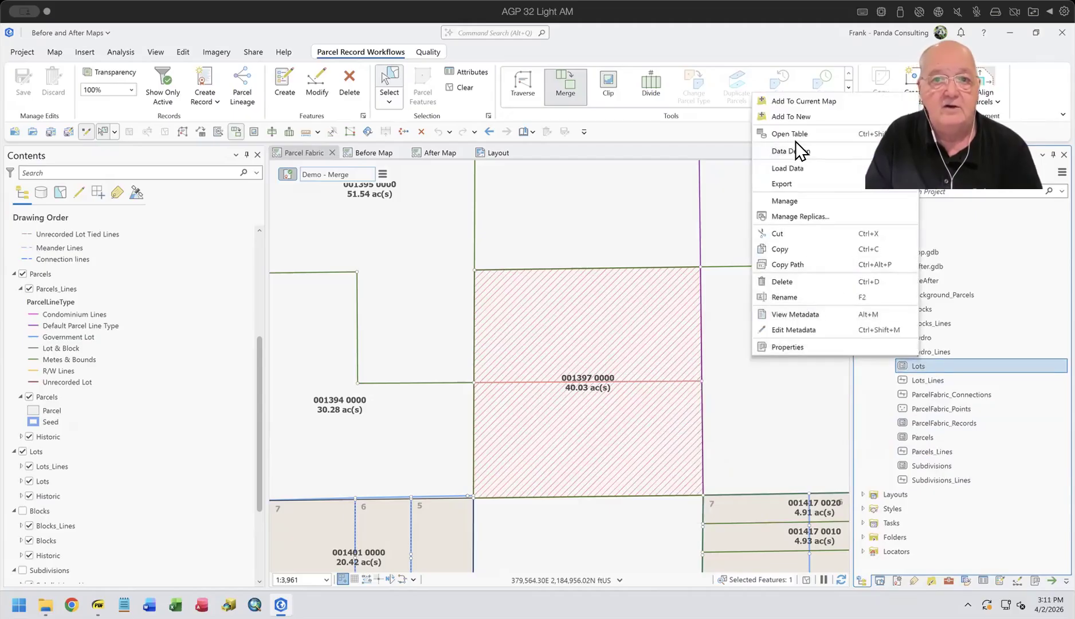
{"action": "left_click", "coordinate": [794, 132]}
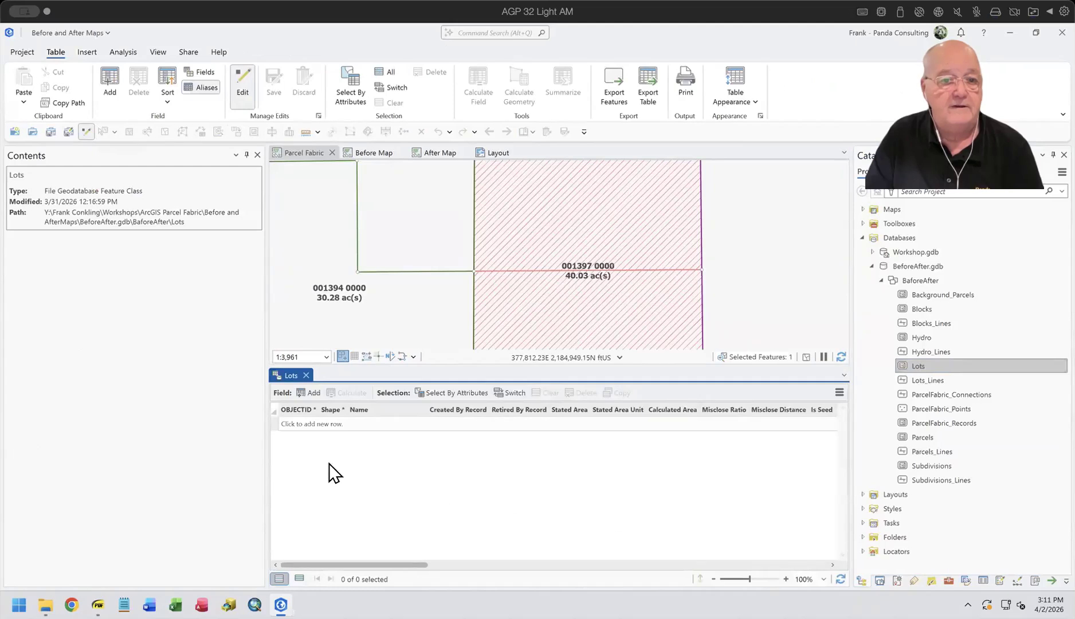
{"action": "left_click", "coordinate": [307, 376]}
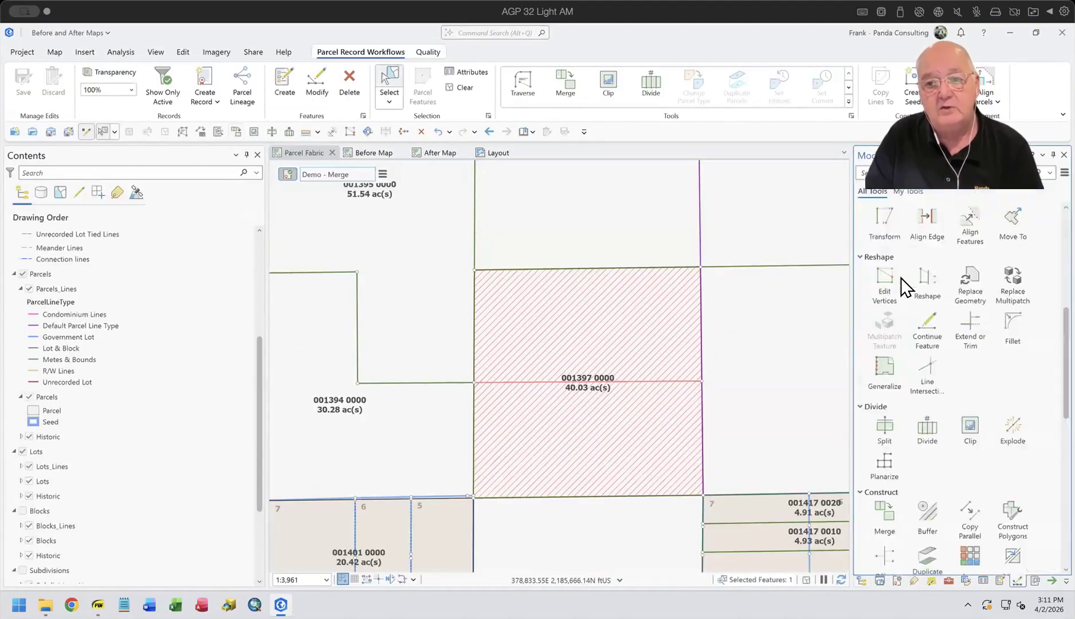
{"action": "left_click", "coordinate": [926, 331]}
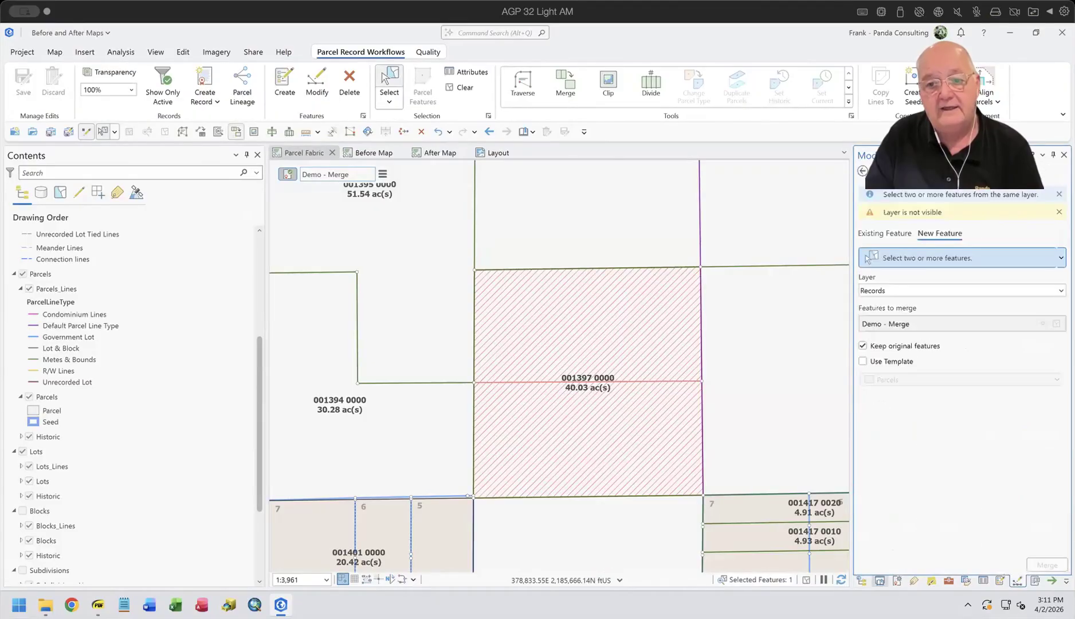
{"action": "left_click", "coordinate": [864, 577]}
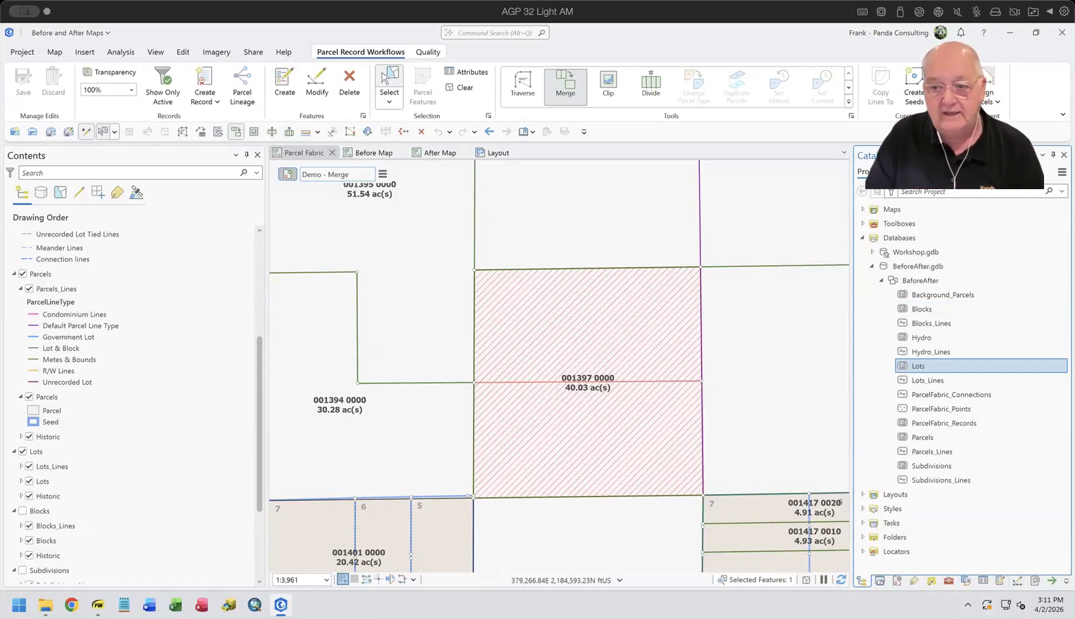
{"action": "left_click", "coordinate": [949, 581]}
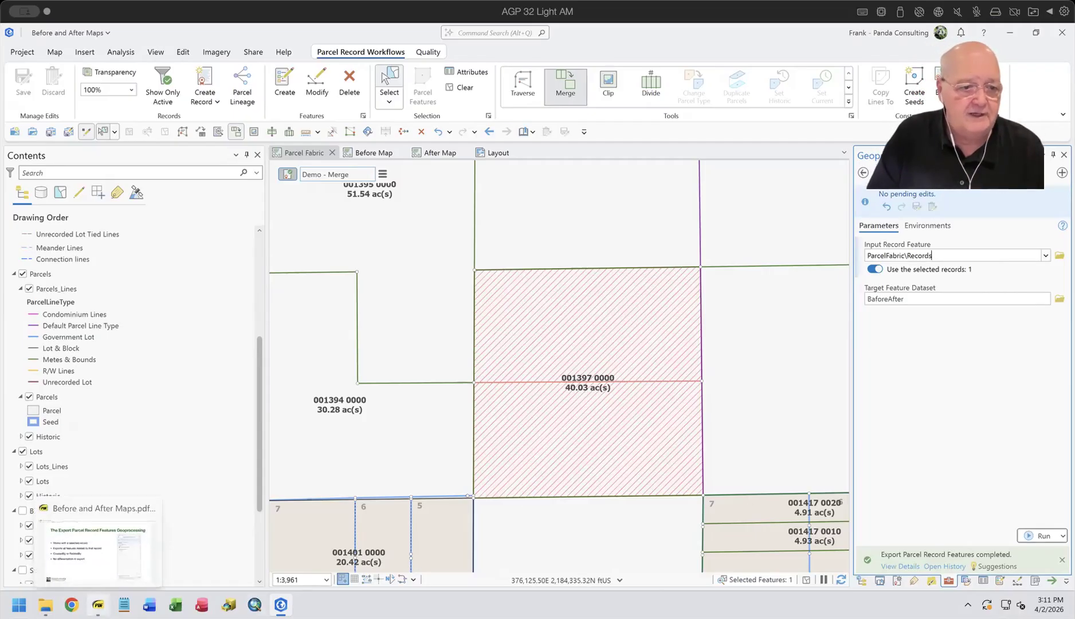
Step: Switch to the Before and After Maps.pdf slides, review the points on exporting record features, and advance to the Layout Configuration page
{"action": "left_click", "coordinate": [98, 604]}
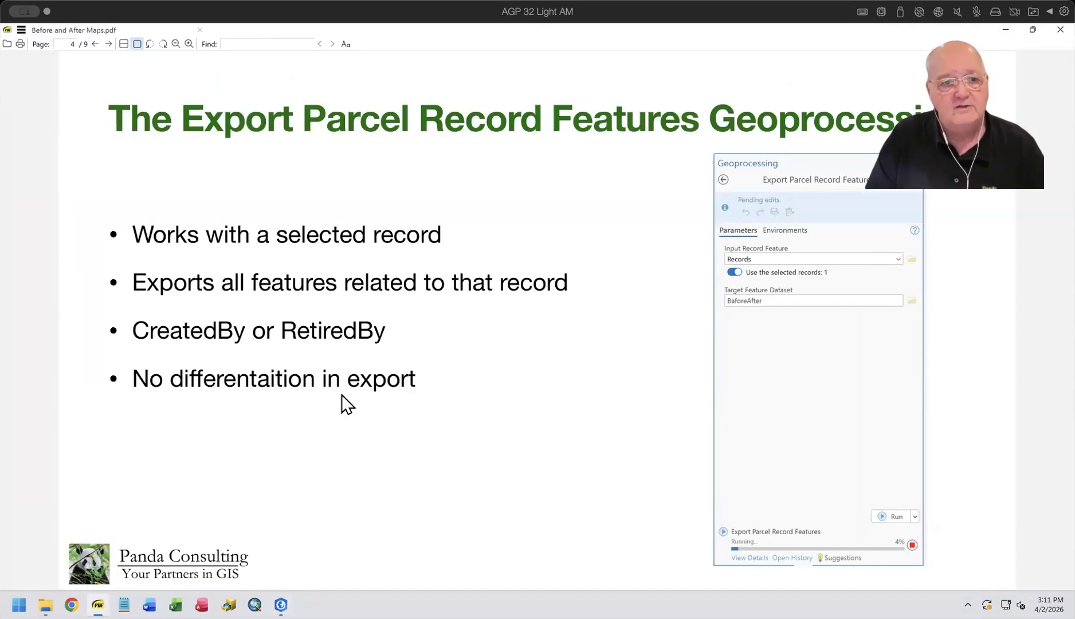
{"action": "left_click_drag", "start_coordinate": [139, 279], "coordinate": [568, 279]}
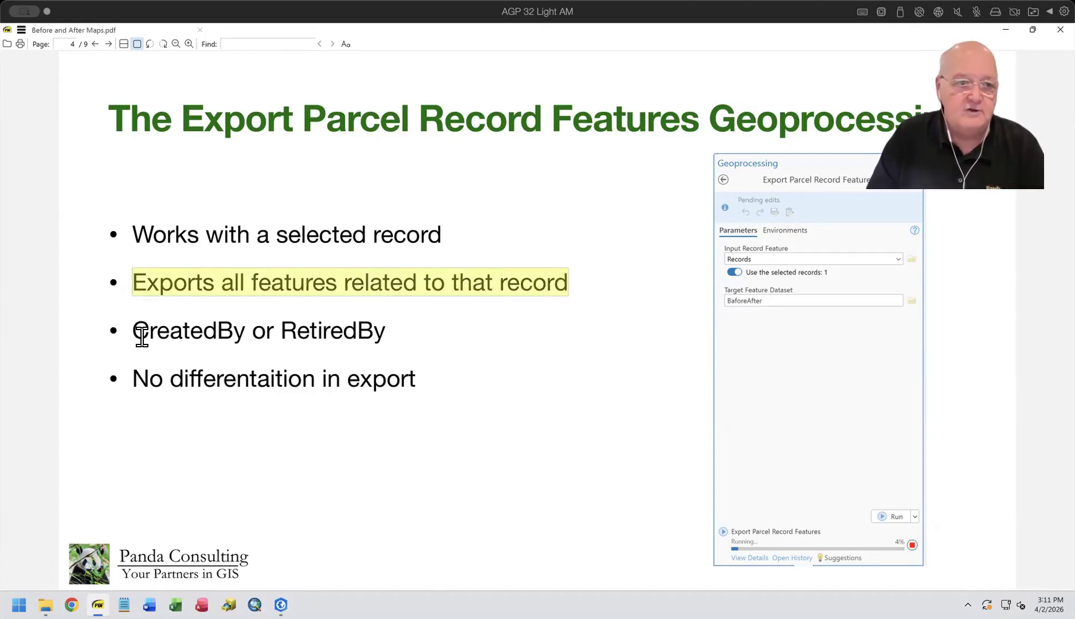
{"action": "left_click_drag", "start_coordinate": [133, 330], "coordinate": [393, 329]}
{"action": "left_click", "coordinate": [394, 346]}
{"action": "left_click_drag", "start_coordinate": [132, 378], "coordinate": [424, 376]}
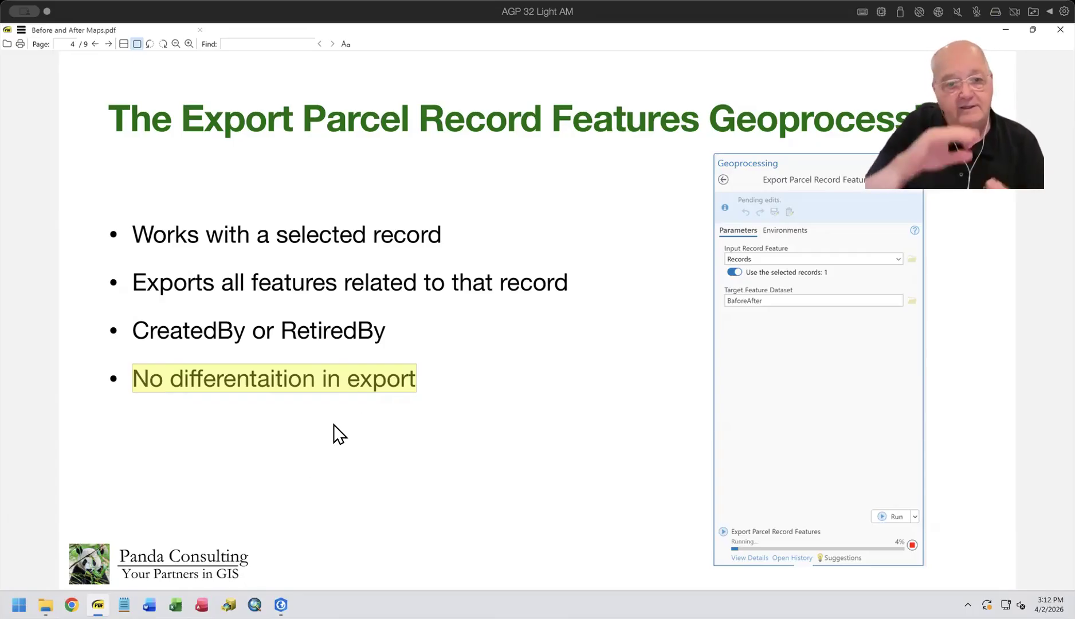
{"action": "left_click", "coordinate": [490, 458]}
{"action": "key", "text": "Right"}
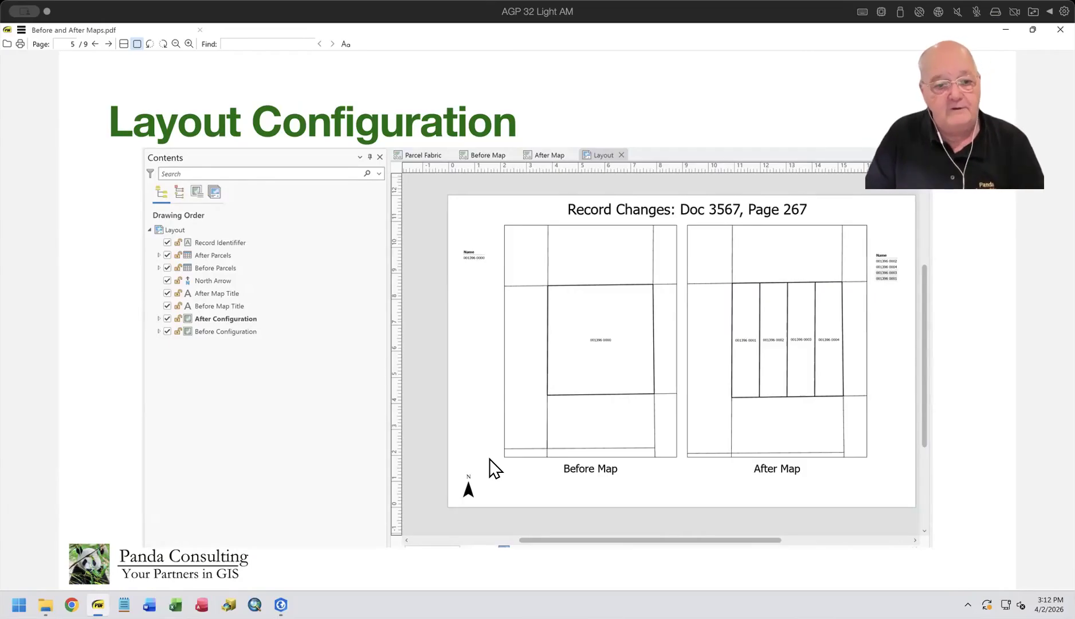
Step: Switch to ArcGIS Pro, open the Layout view, and examine the Before Configuration and After Configuration map frames with their layers
{"action": "left_click", "coordinate": [280, 605]}
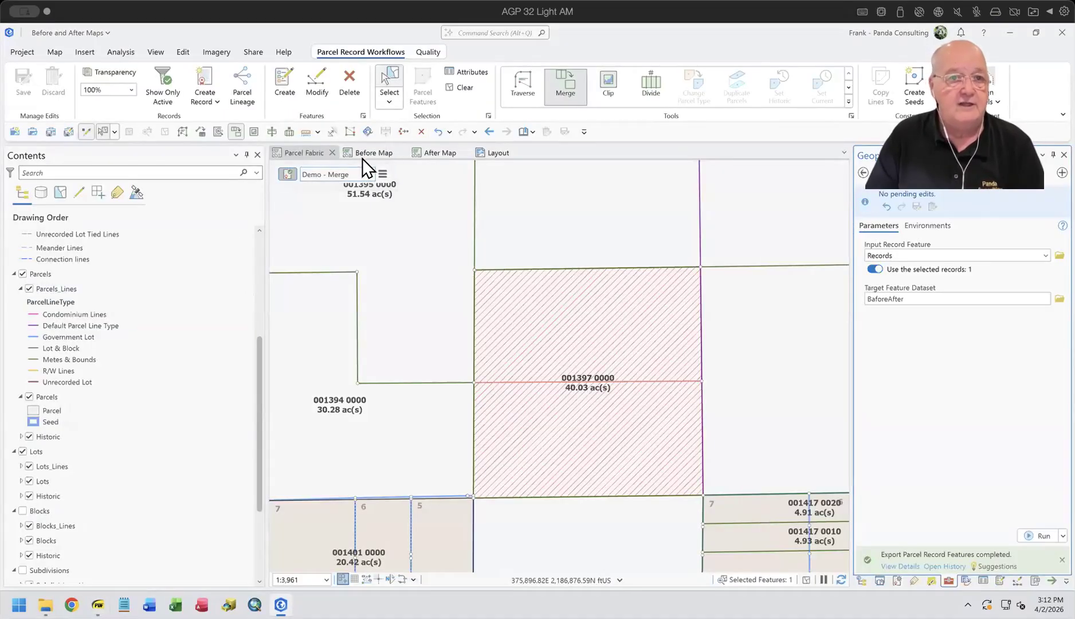
{"action": "left_click", "coordinate": [472, 156]}
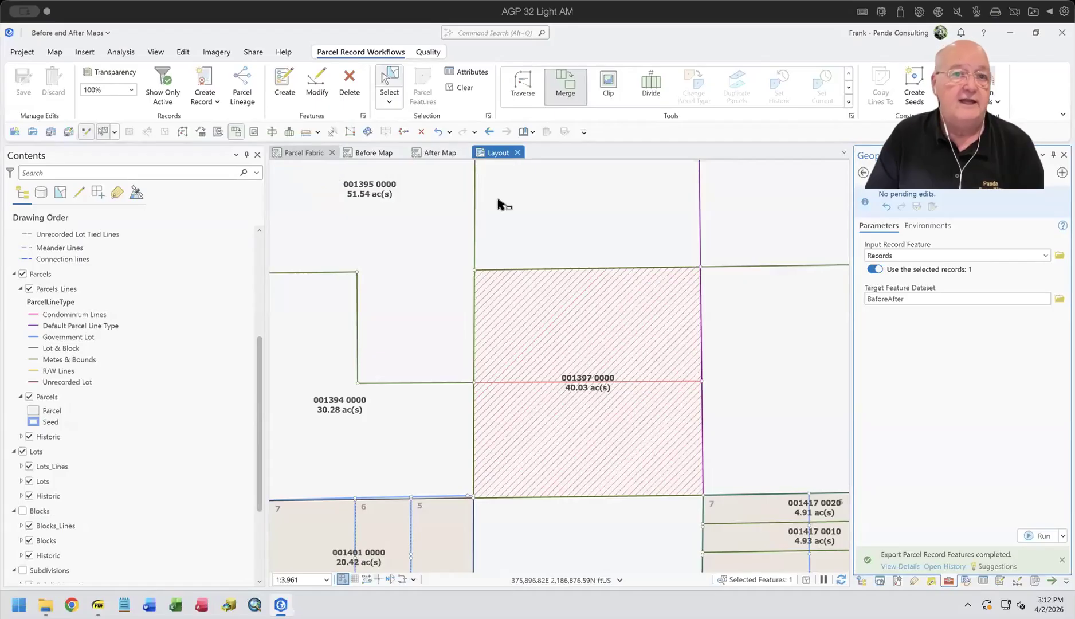
{"action": "left_click", "coordinate": [487, 381]}
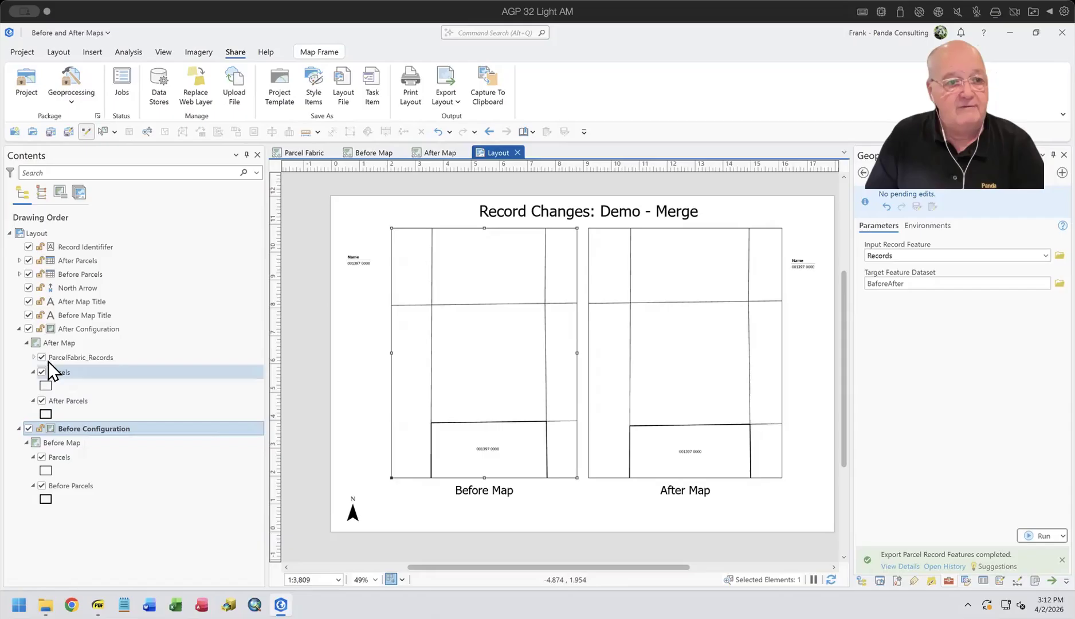
{"action": "left_click", "coordinate": [54, 343]}
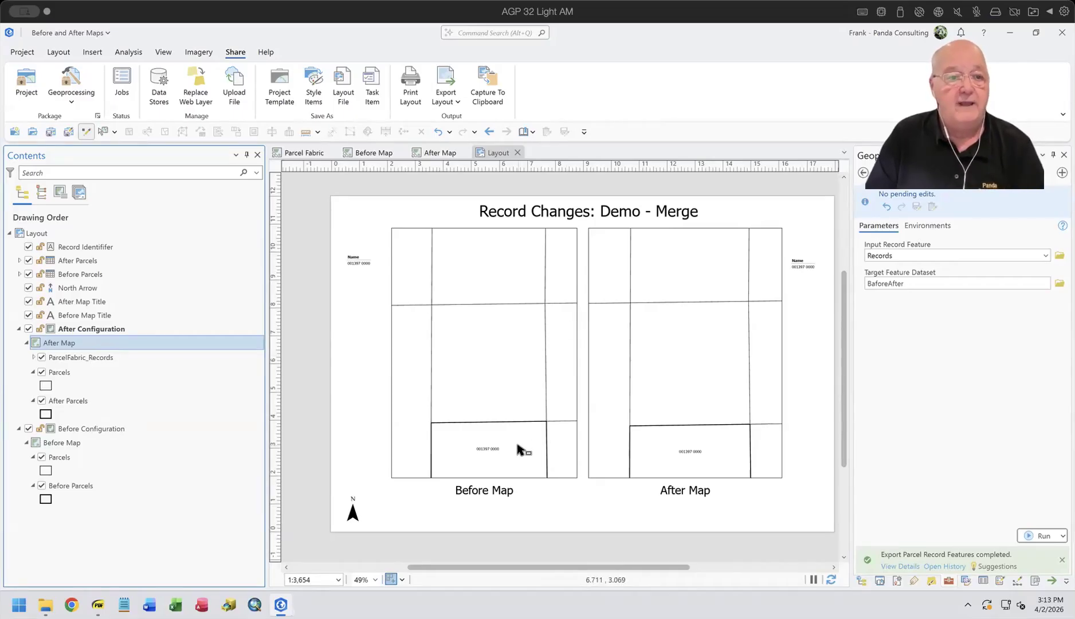
Step: Zoom the Before Configuration and After Configuration map frames to the extent of the last active map
{"action": "left_click", "coordinate": [486, 359]}
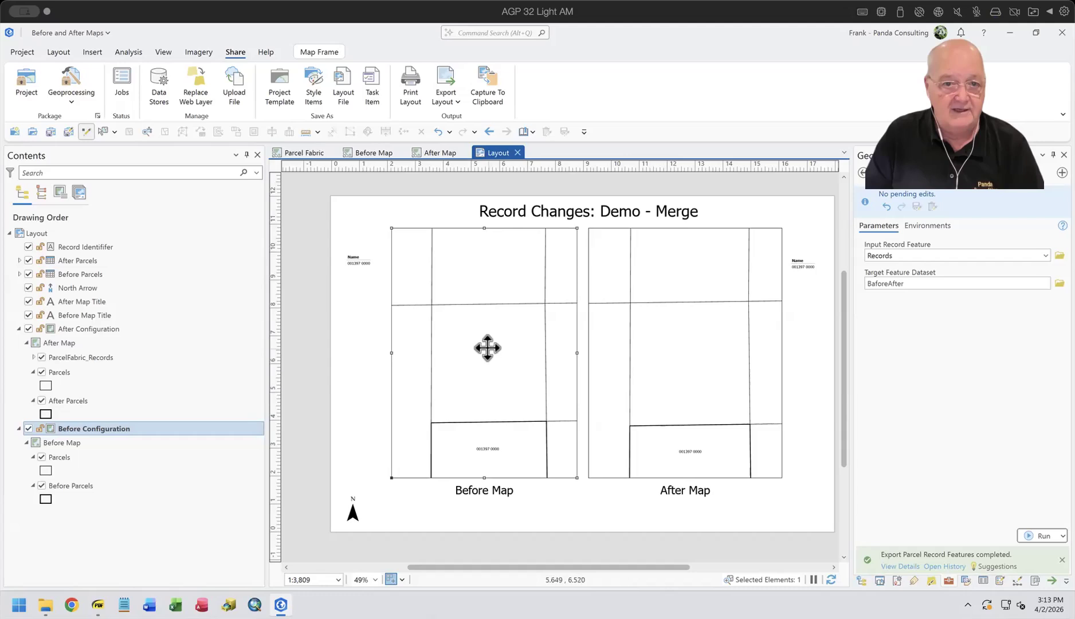
{"action": "right_click", "coordinate": [488, 355]}
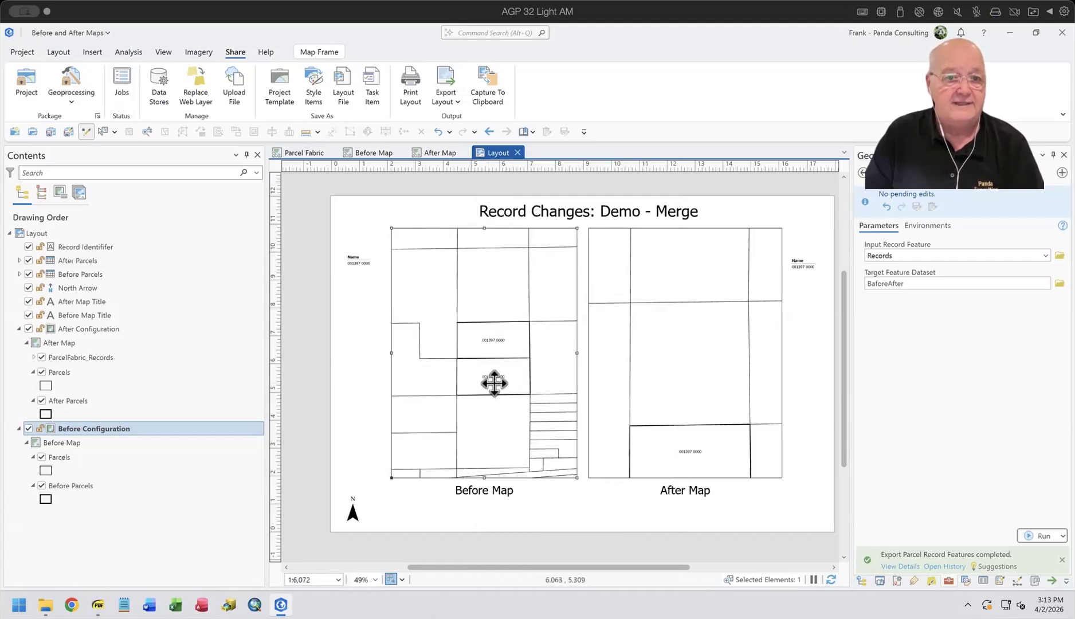
{"action": "left_click", "coordinate": [669, 359]}
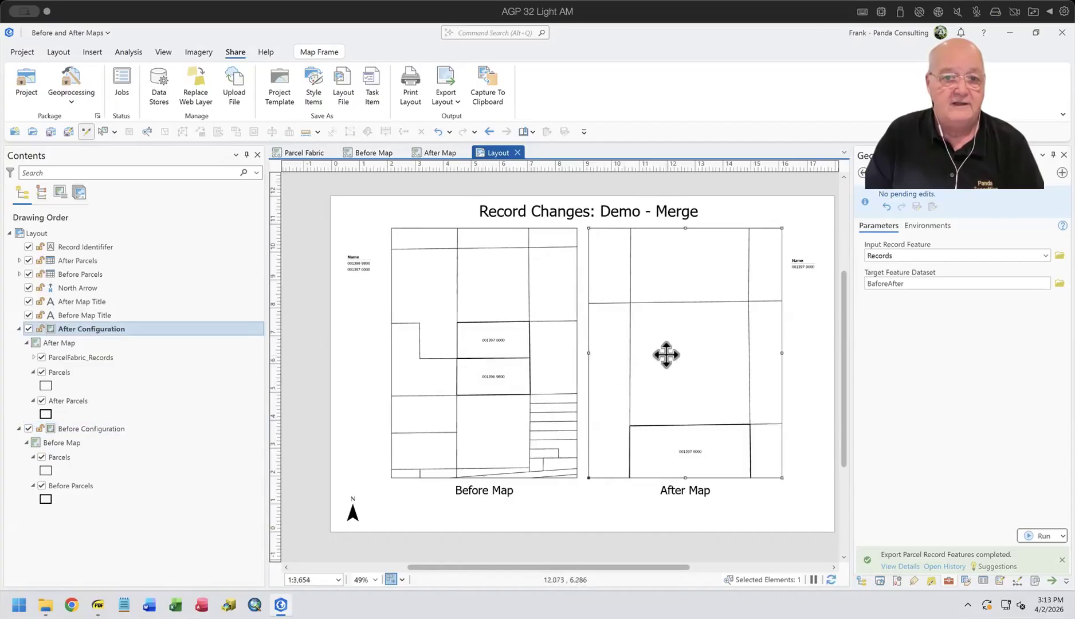
{"action": "right_click", "coordinate": [668, 356]}
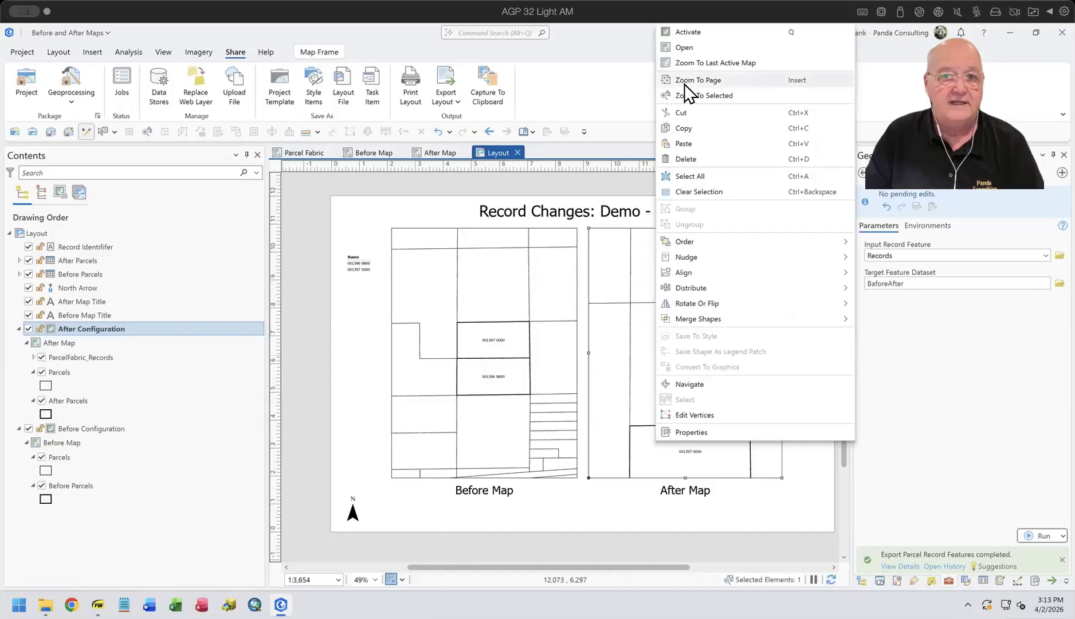
{"action": "left_click", "coordinate": [696, 62]}
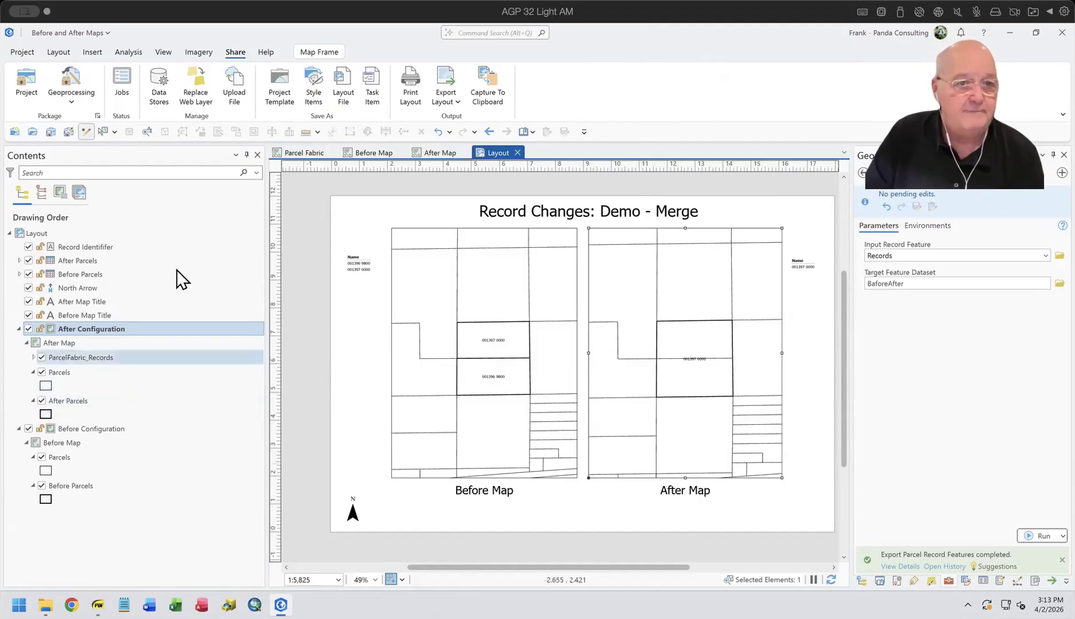
Step: Compare the After Map with the Before Map, and locate the Background_Parcels feature class in BeforeAfter.gdb
{"action": "left_click", "coordinate": [361, 151]}
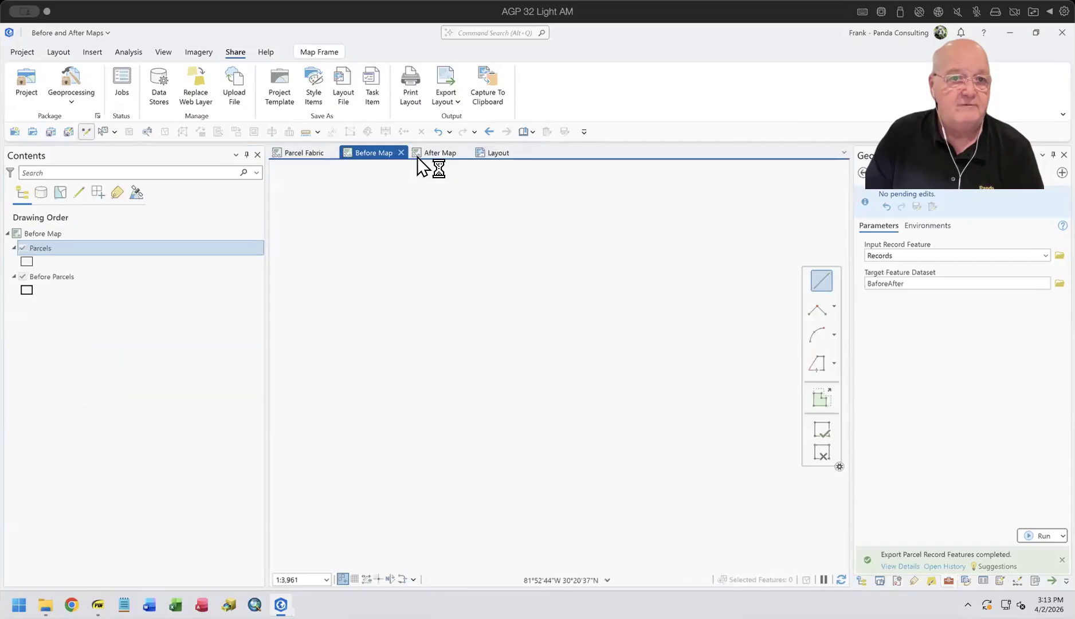
{"action": "left_click", "coordinate": [430, 151]}
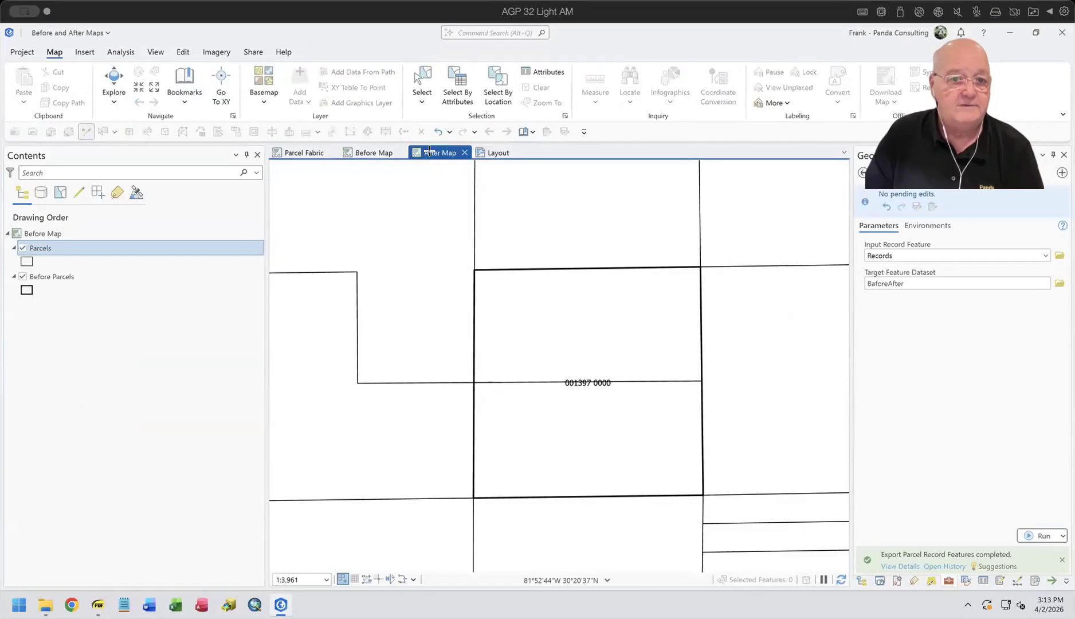
{"action": "left_click", "coordinate": [381, 151]}
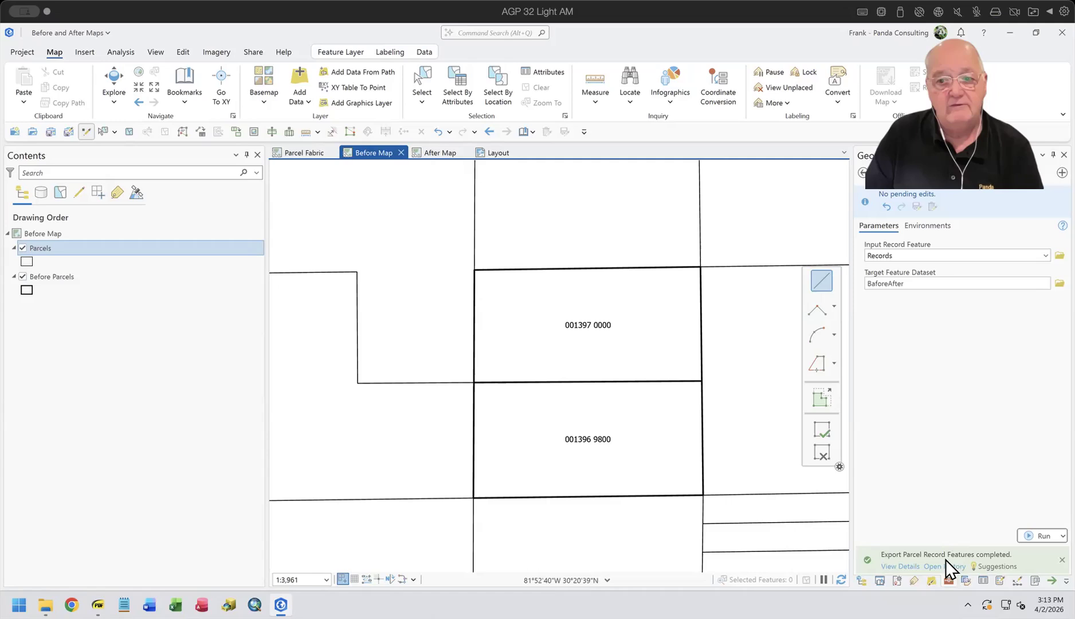
{"action": "left_click", "coordinate": [862, 580]}
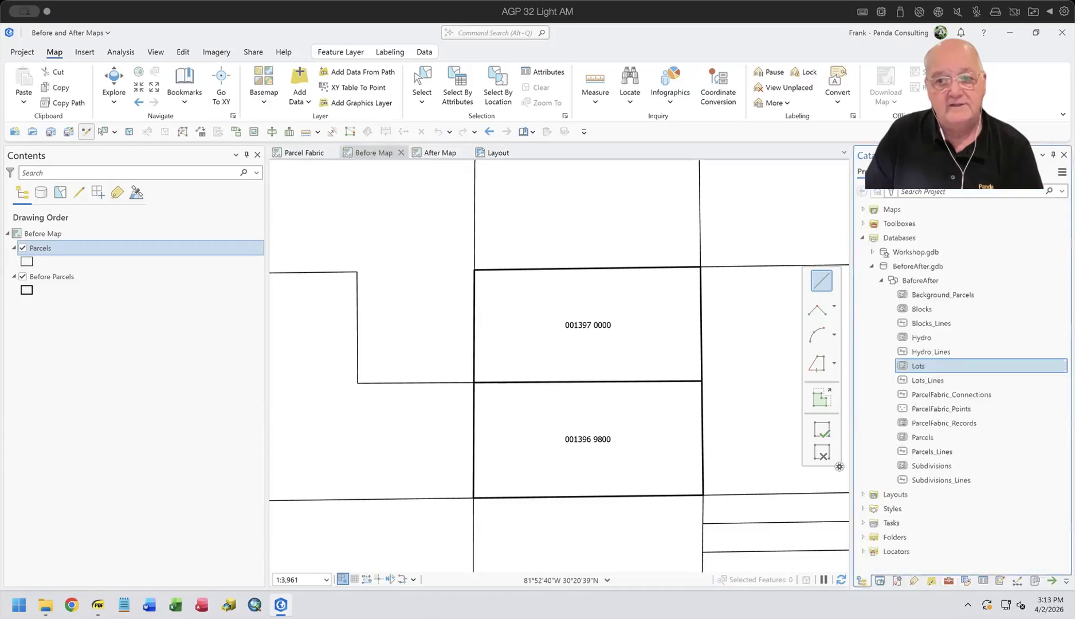
{"action": "left_click", "coordinate": [927, 297]}
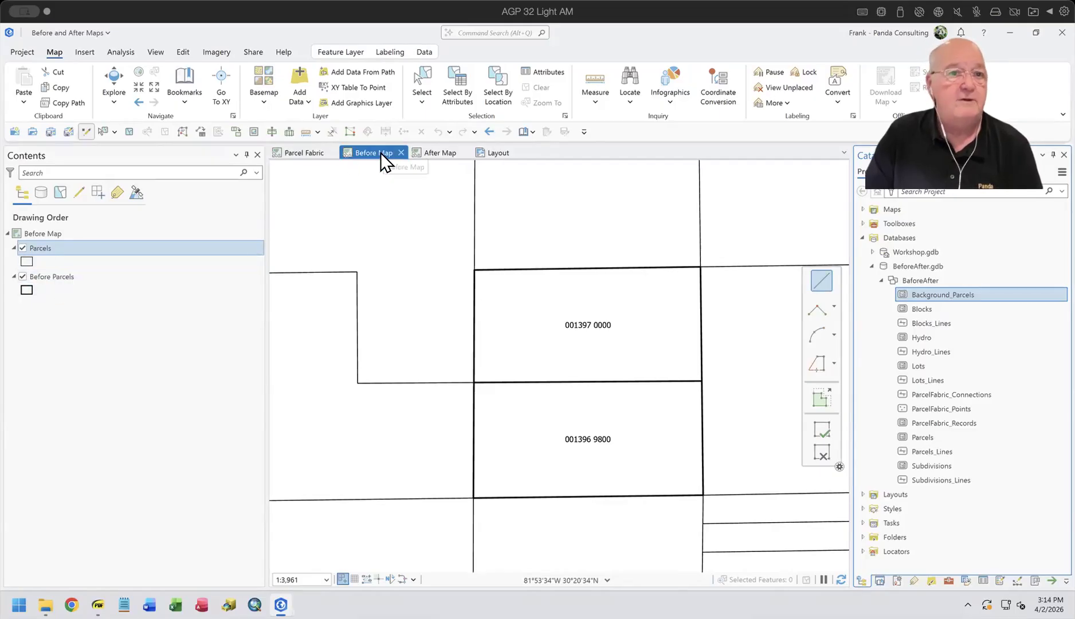
Step: Review the data source and definition query of the Before Parcels layer in the Before Map, leaving its properties unchanged
{"action": "left_click", "coordinate": [49, 275]}
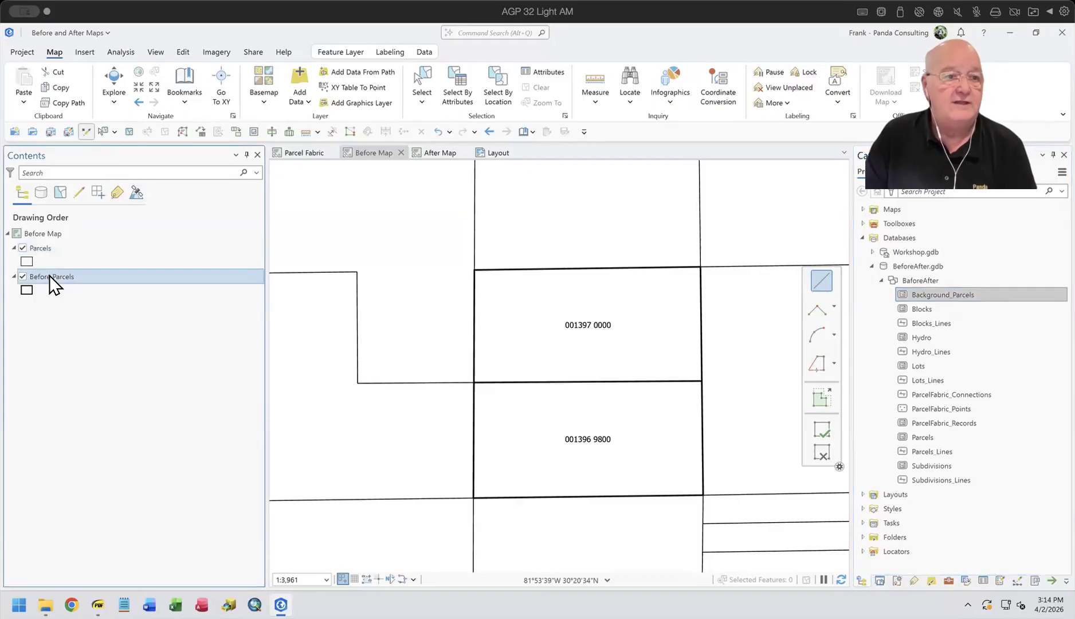
{"action": "right_click", "coordinate": [49, 276]}
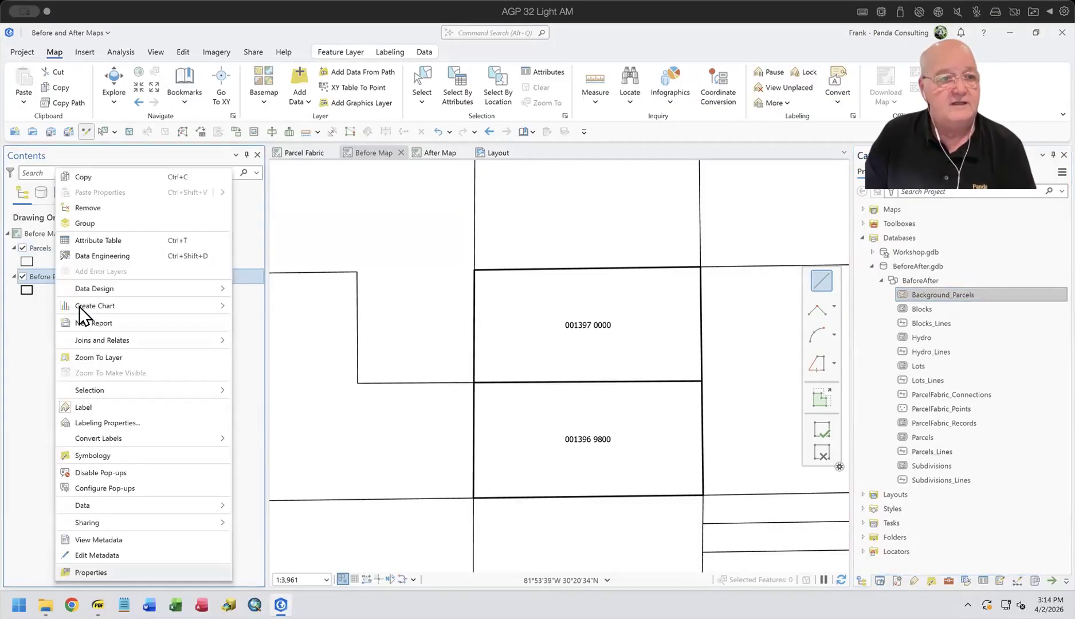
{"action": "left_click", "coordinate": [86, 572]}
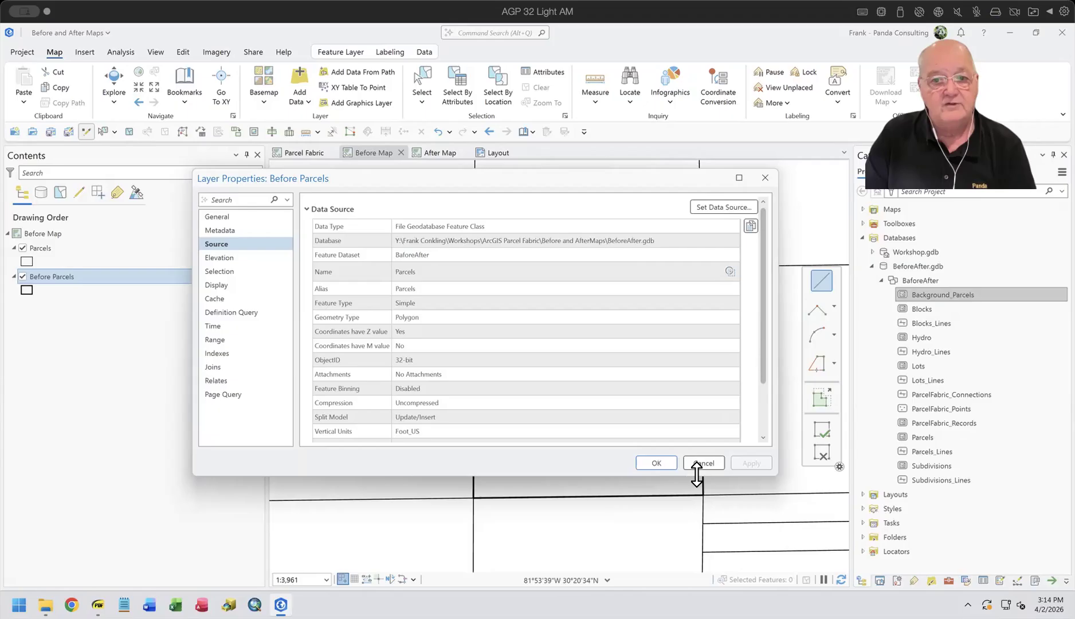
{"action": "left_click", "coordinate": [241, 310]}
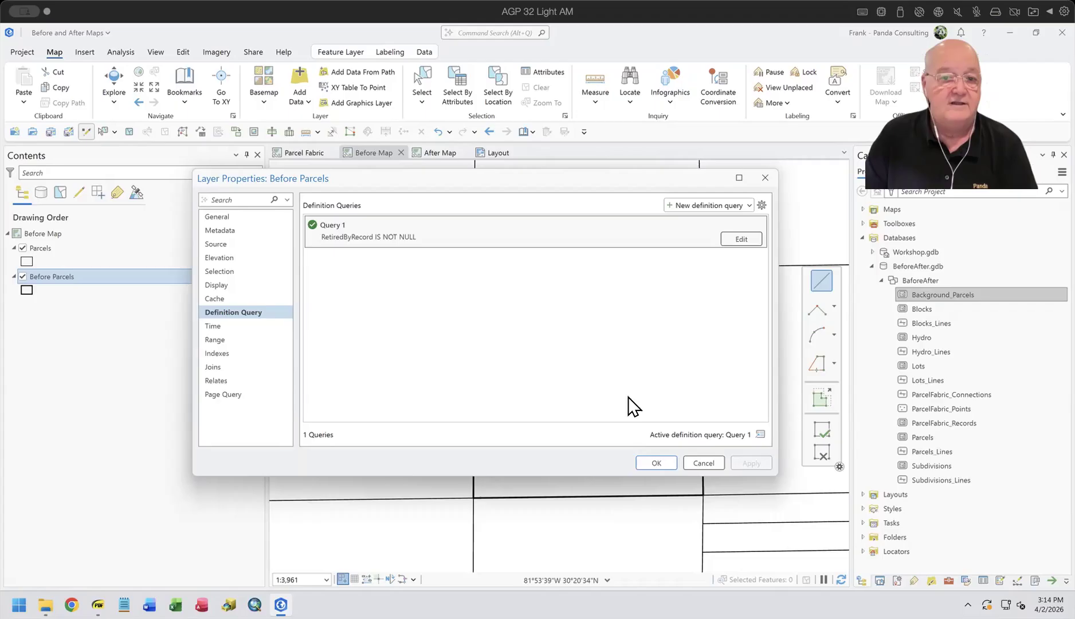
{"action": "left_click", "coordinate": [702, 463]}
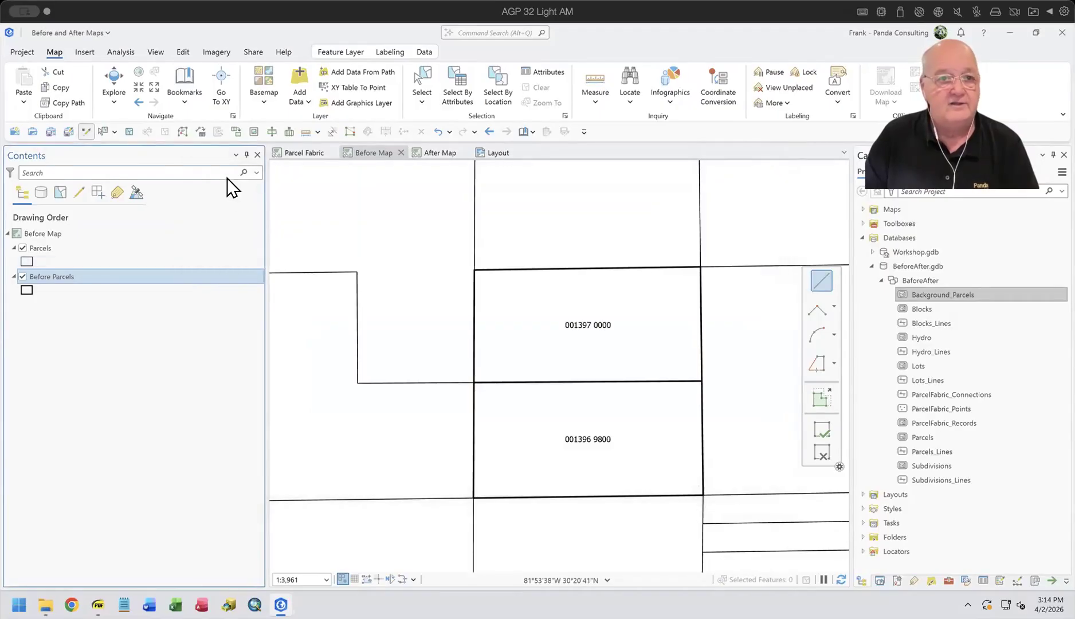
Step: Turn off the background Parcels layer in both the After Map and the Before Map
{"action": "left_click", "coordinate": [435, 155]}
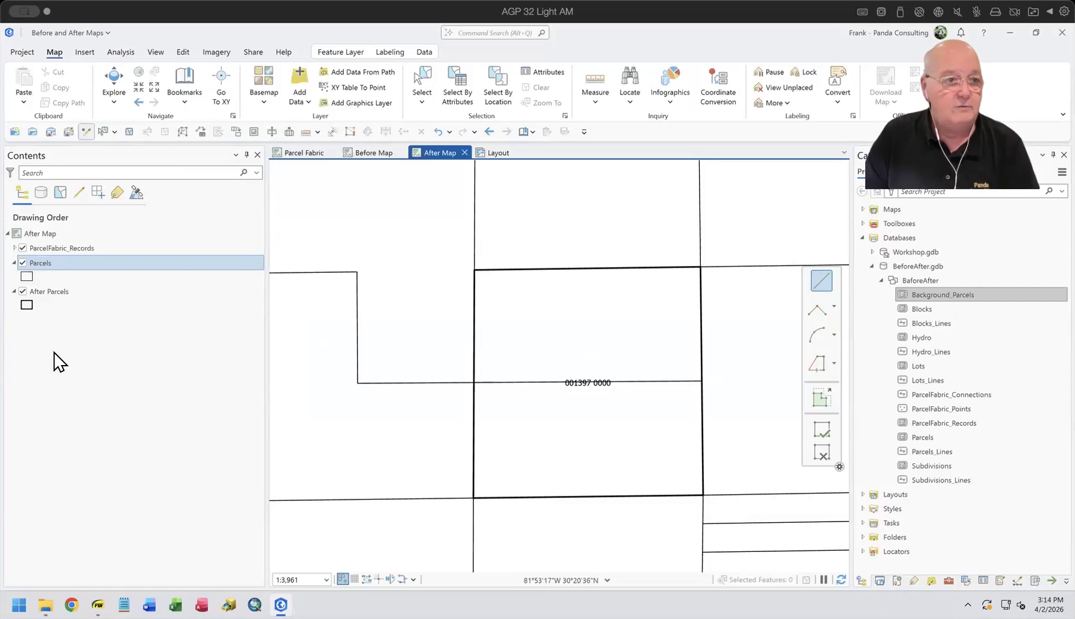
{"action": "left_click", "coordinate": [23, 263]}
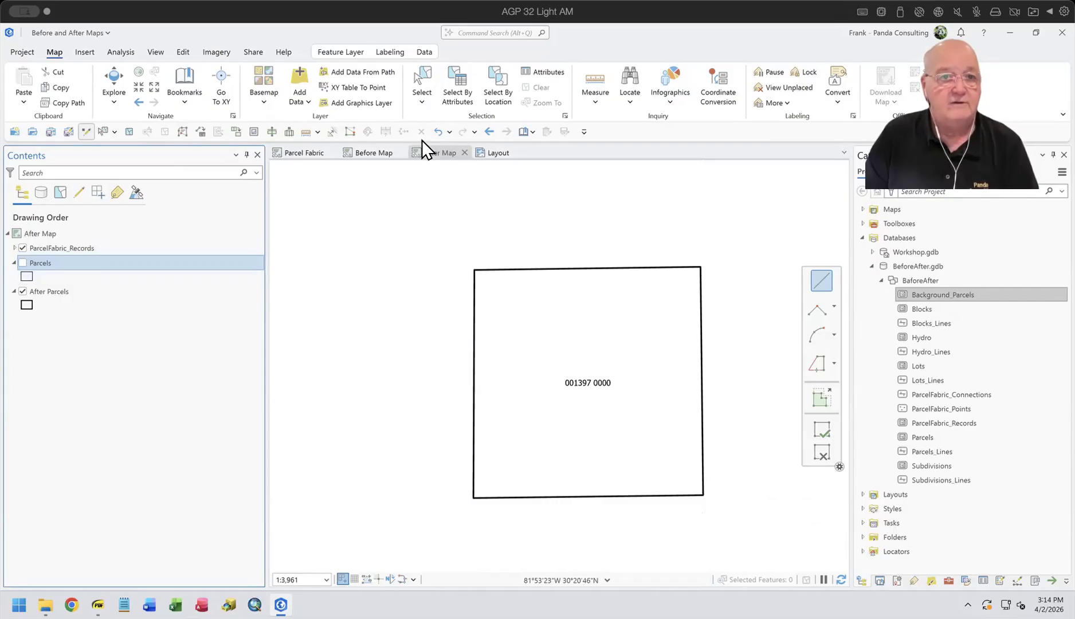
{"action": "left_click", "coordinate": [375, 153]}
{"action": "left_click", "coordinate": [24, 277]}
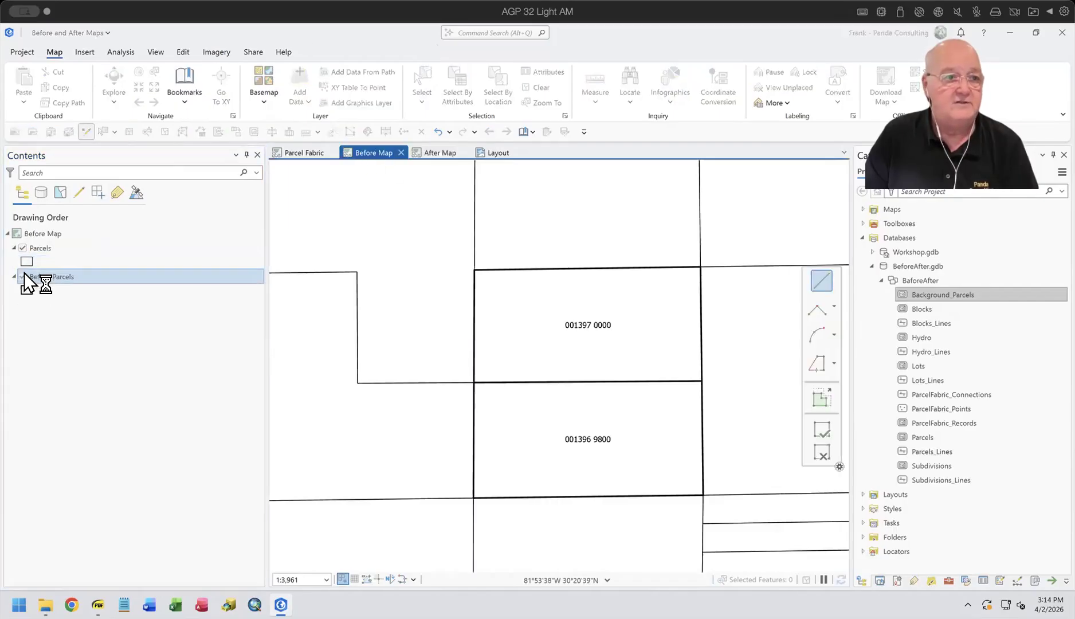
{"action": "left_click", "coordinate": [23, 248]}
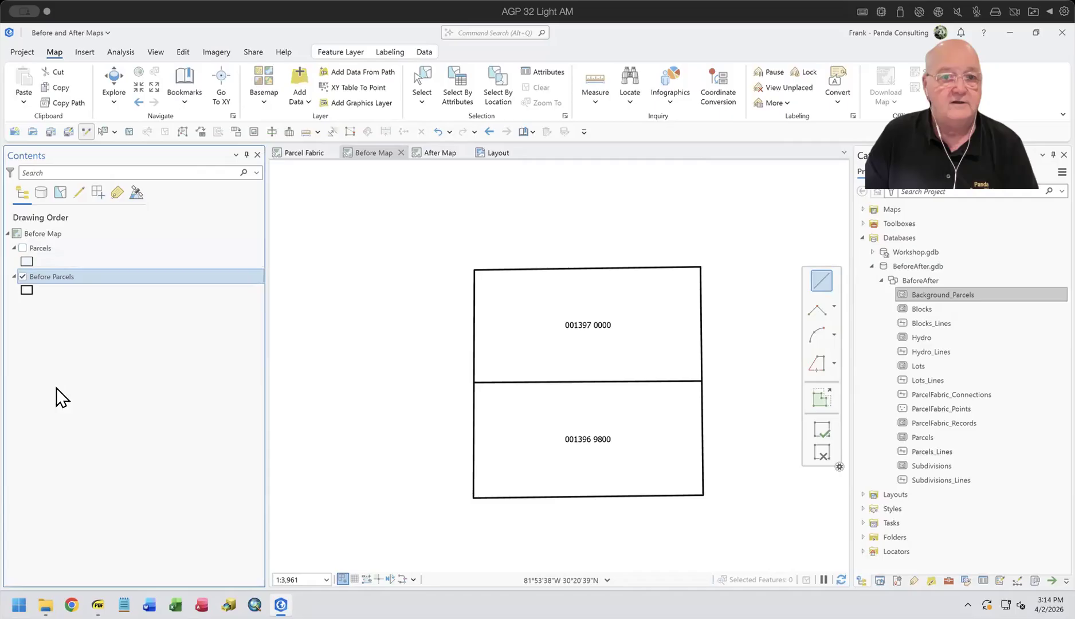
Step: Compare the After Map and Before Map without background parcels, and check both map frames in the Layout
{"action": "left_click", "coordinate": [429, 155]}
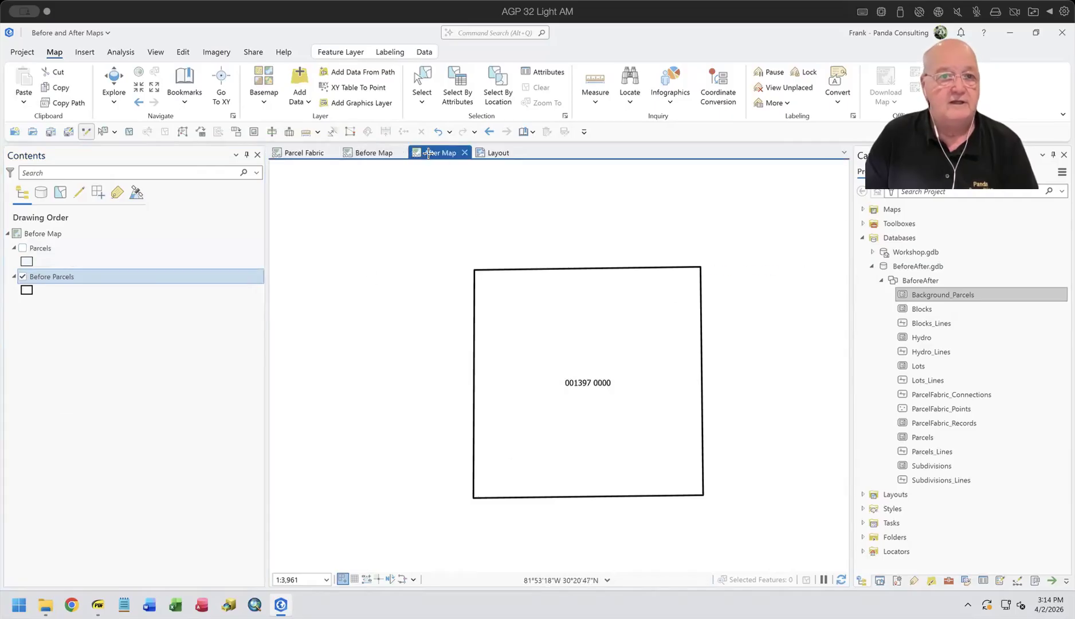
{"action": "left_click", "coordinate": [372, 151]}
{"action": "left_click", "coordinate": [491, 153]}
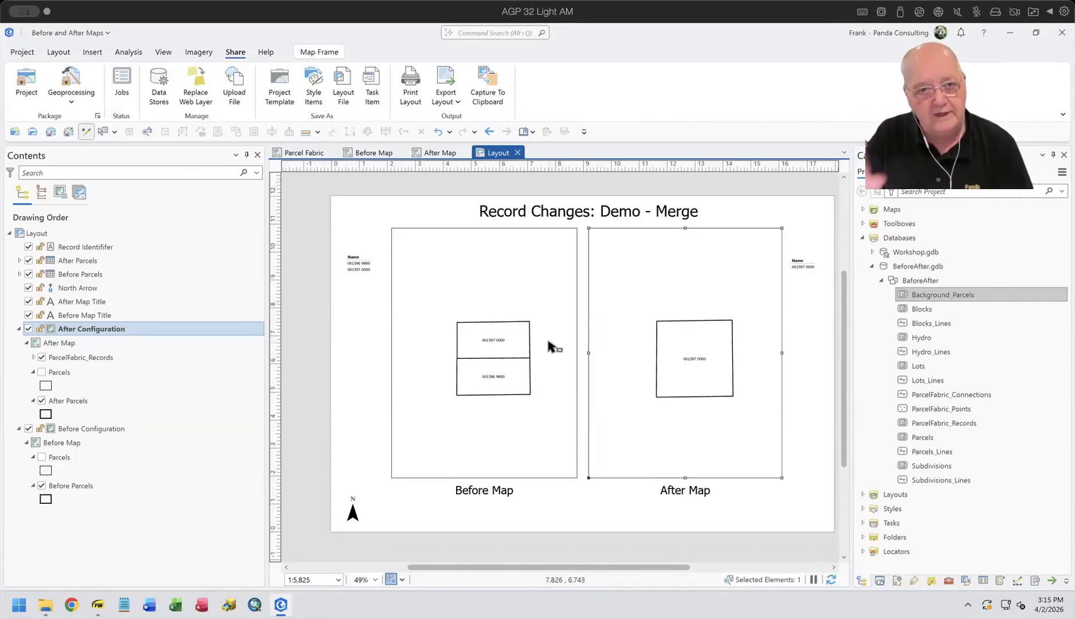
Step: Add the Imagery Hybrid basemap to the Before Map
{"action": "left_click", "coordinate": [362, 151]}
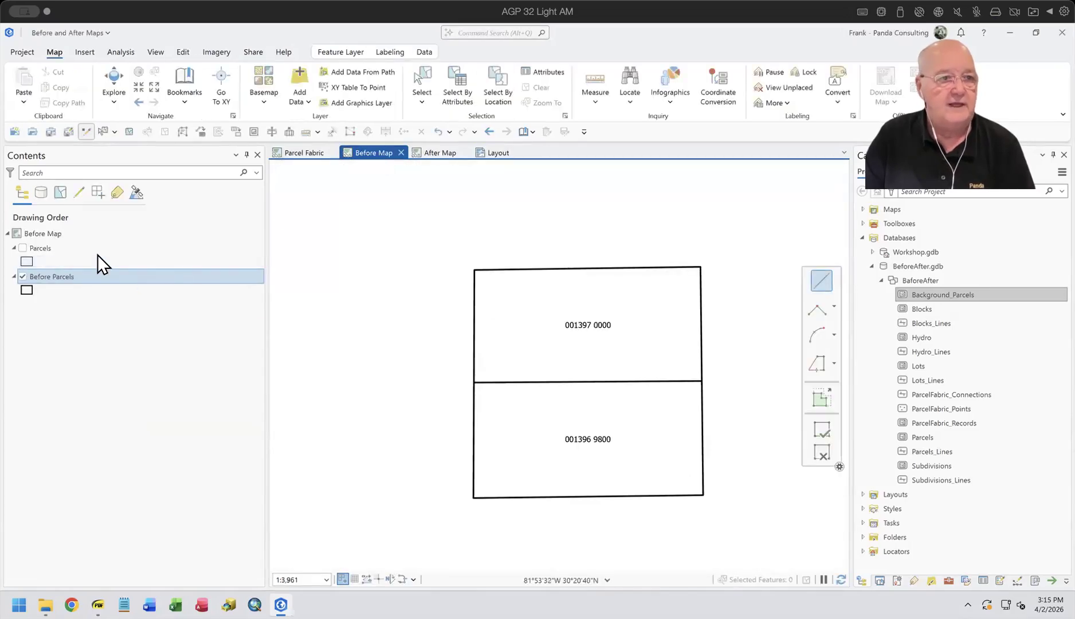
{"action": "left_click", "coordinate": [258, 83]}
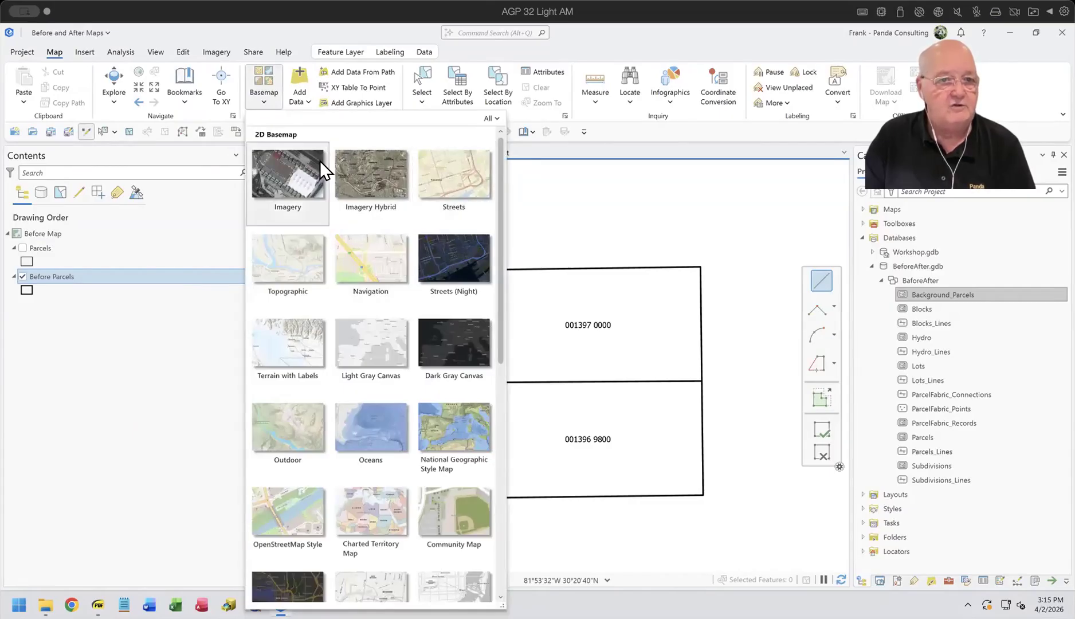
{"action": "left_click", "coordinate": [361, 183]}
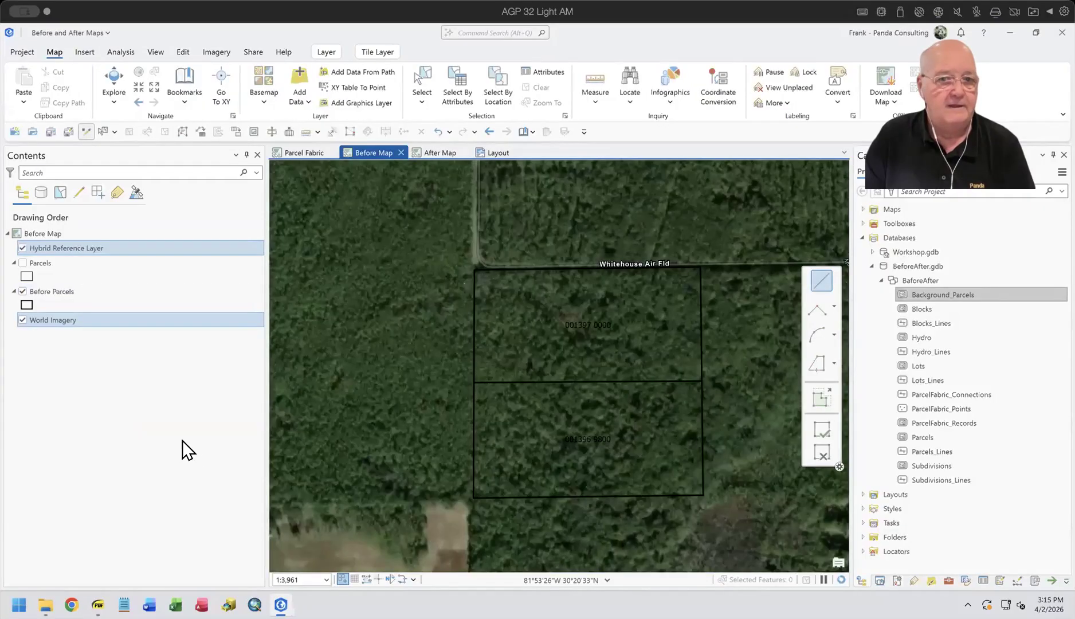
Step: Set the transparency of the Hybrid Reference Layer in the Before Map to 50%
{"action": "left_click", "coordinate": [74, 248]}
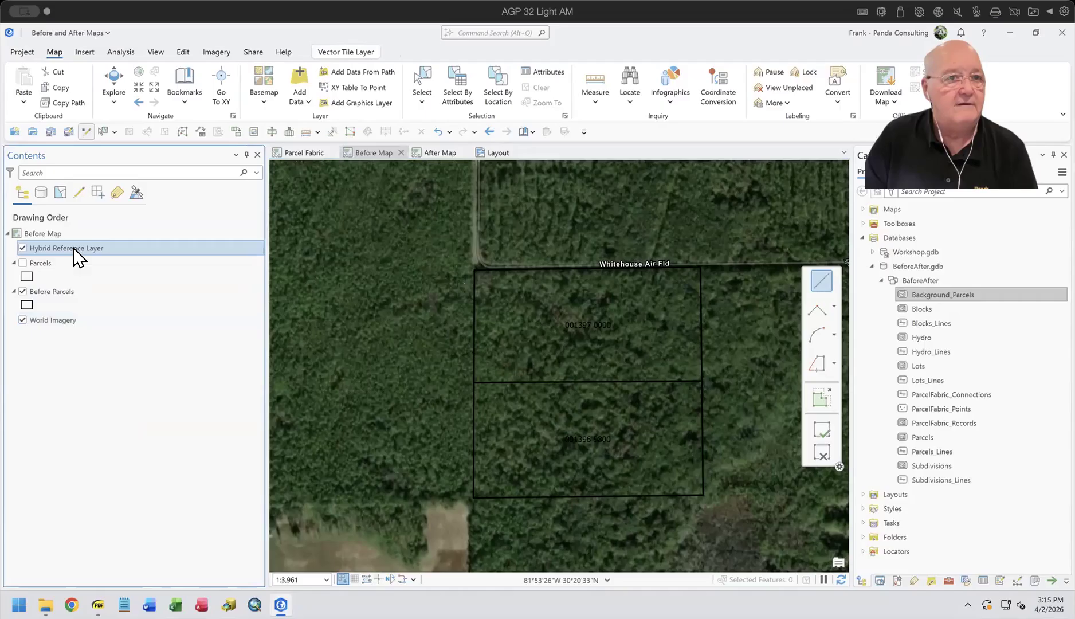
{"action": "left_click", "coordinate": [338, 54]}
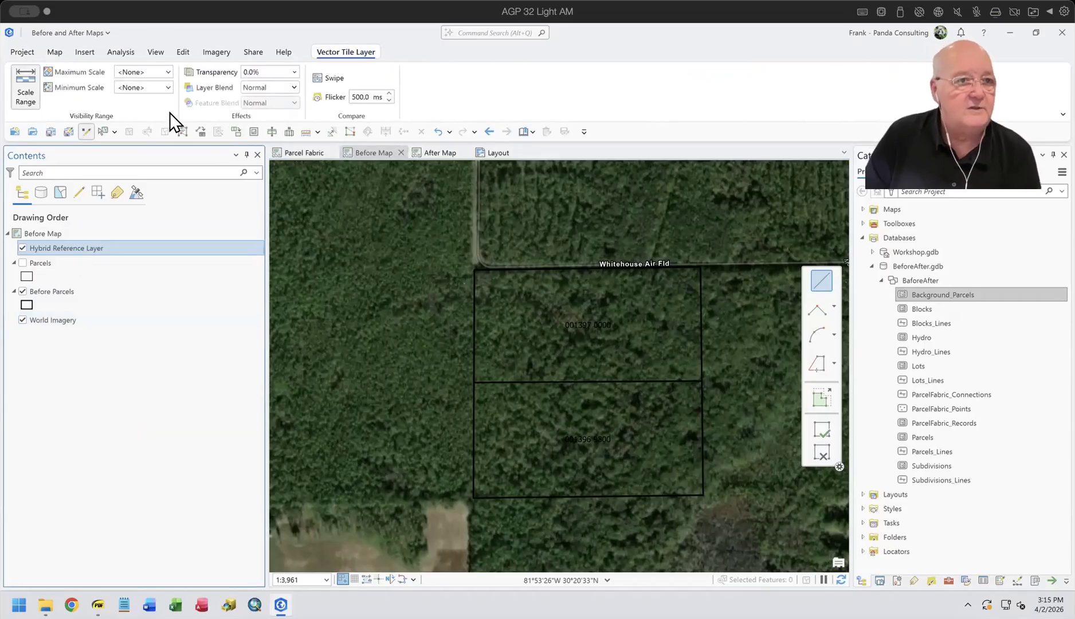
{"action": "left_click", "coordinate": [274, 71]}
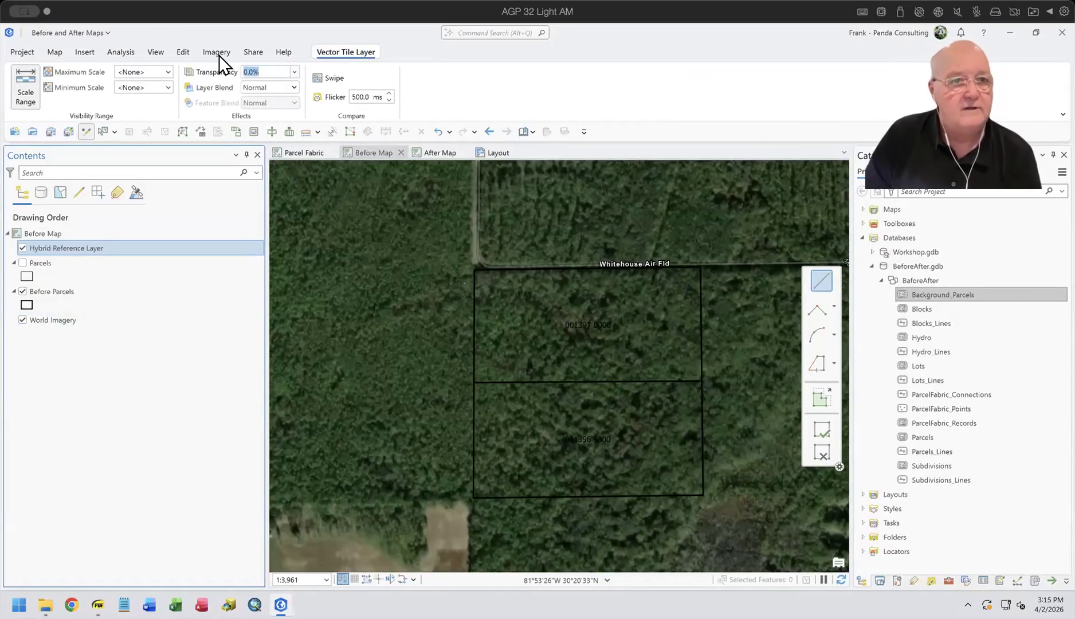
{"action": "type", "text": "50"}
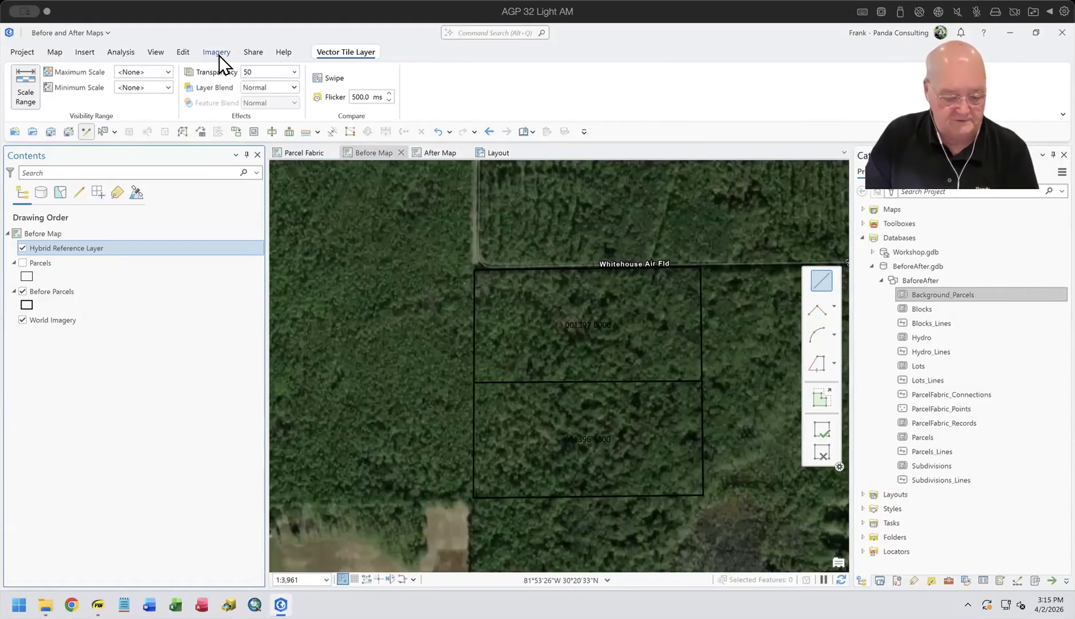
{"action": "key", "text": "Tab"}
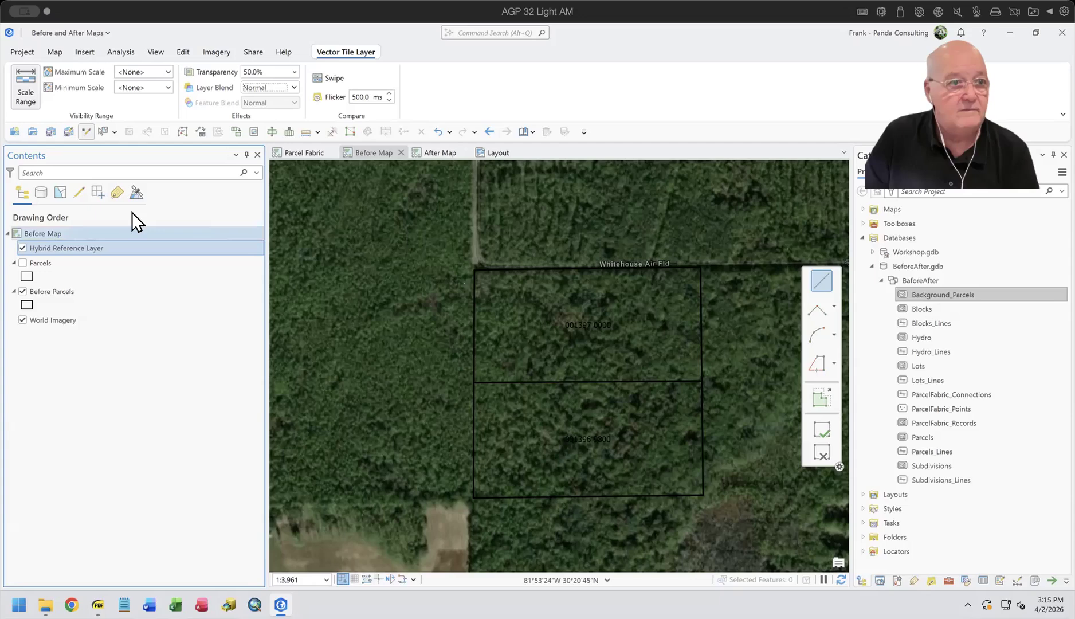
Step: Set the transparency of the World Imagery layer in the Before Map to 50%
{"action": "left_click", "coordinate": [56, 318]}
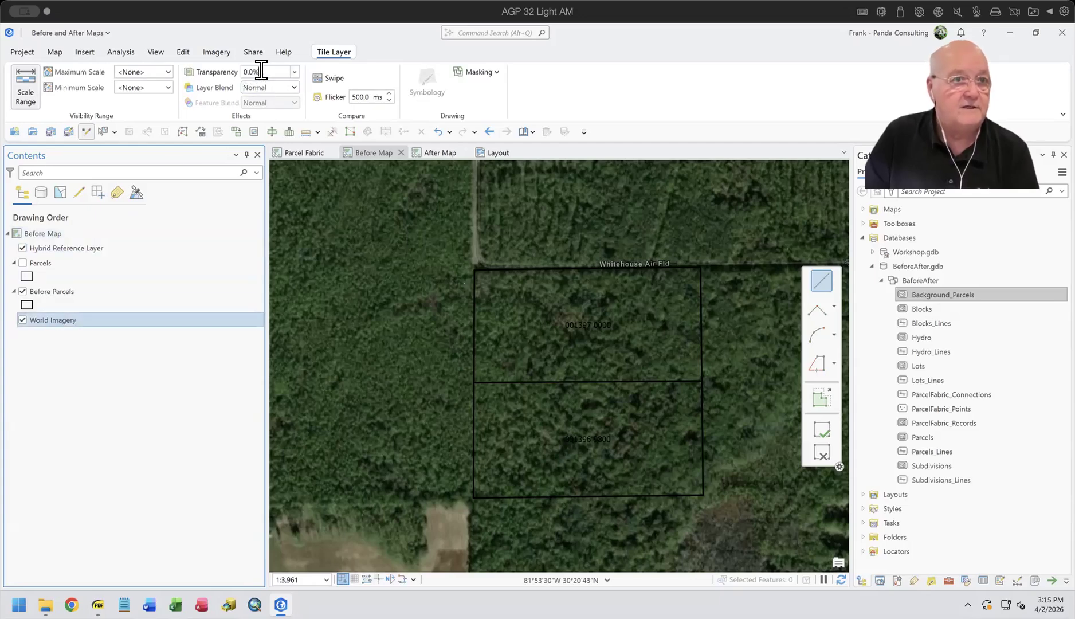
{"action": "type", "text": "5"}
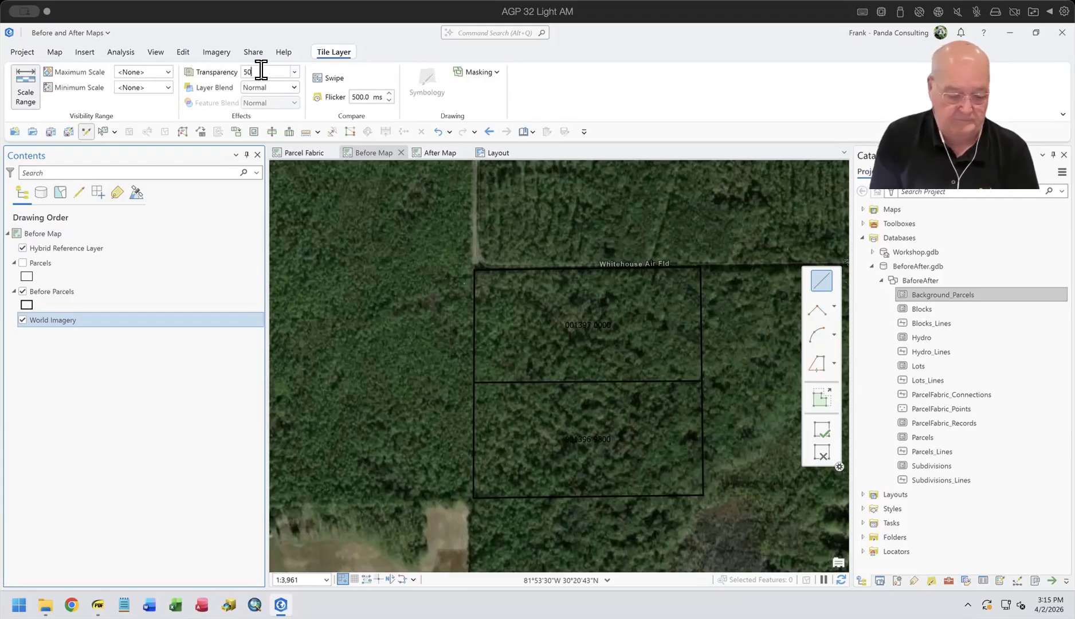
{"action": "type", "text": "0"}
{"action": "key", "text": "Tab"}
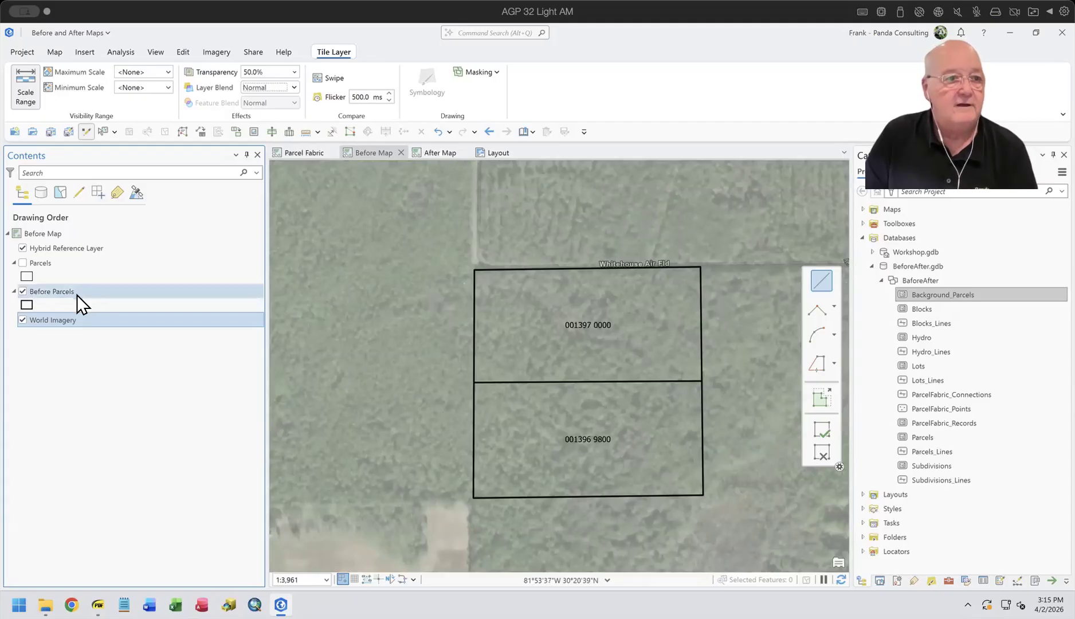
Step: Copy the World Imagery layer from the Before Map into the After Map and place it beneath After Parcels
{"action": "right_click", "coordinate": [69, 321]}
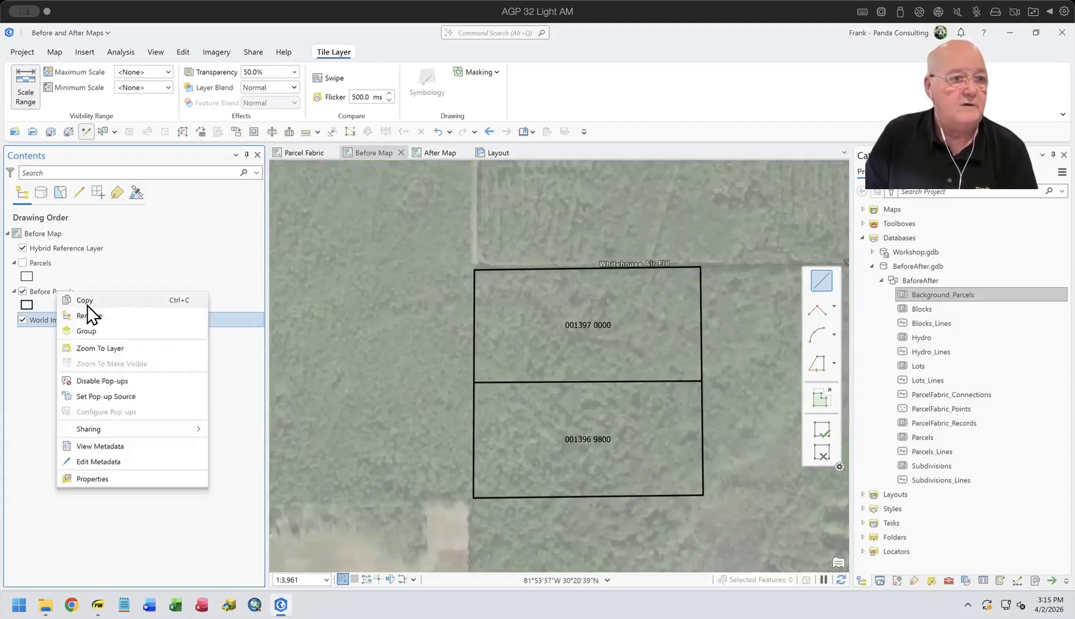
{"action": "left_click", "coordinate": [86, 301]}
{"action": "left_click", "coordinate": [427, 151]}
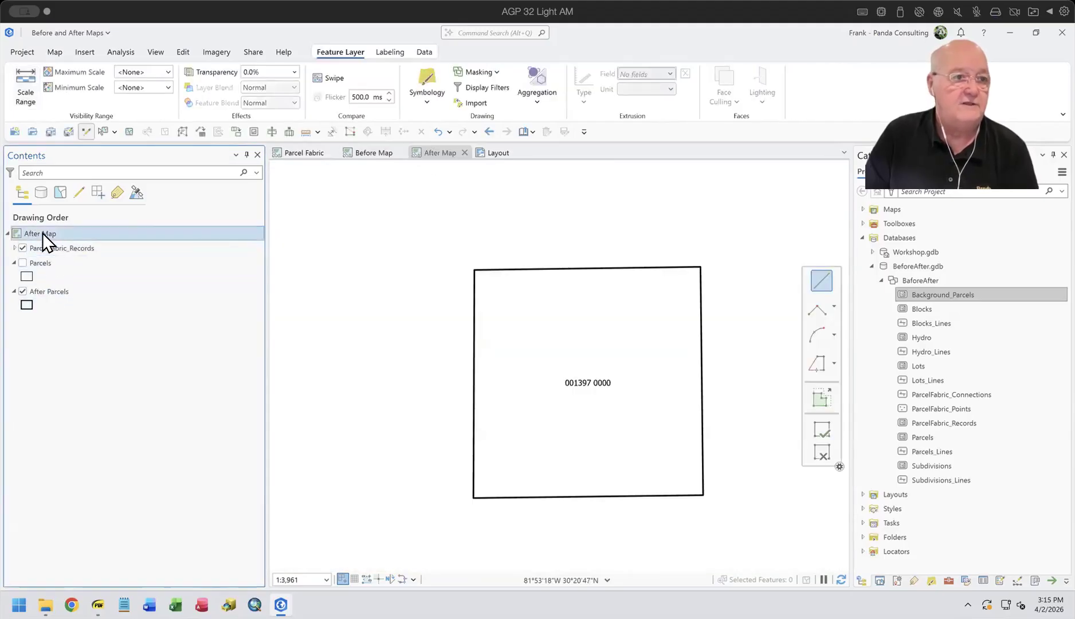
{"action": "right_click", "coordinate": [42, 233]}
{"action": "left_click", "coordinate": [82, 255]}
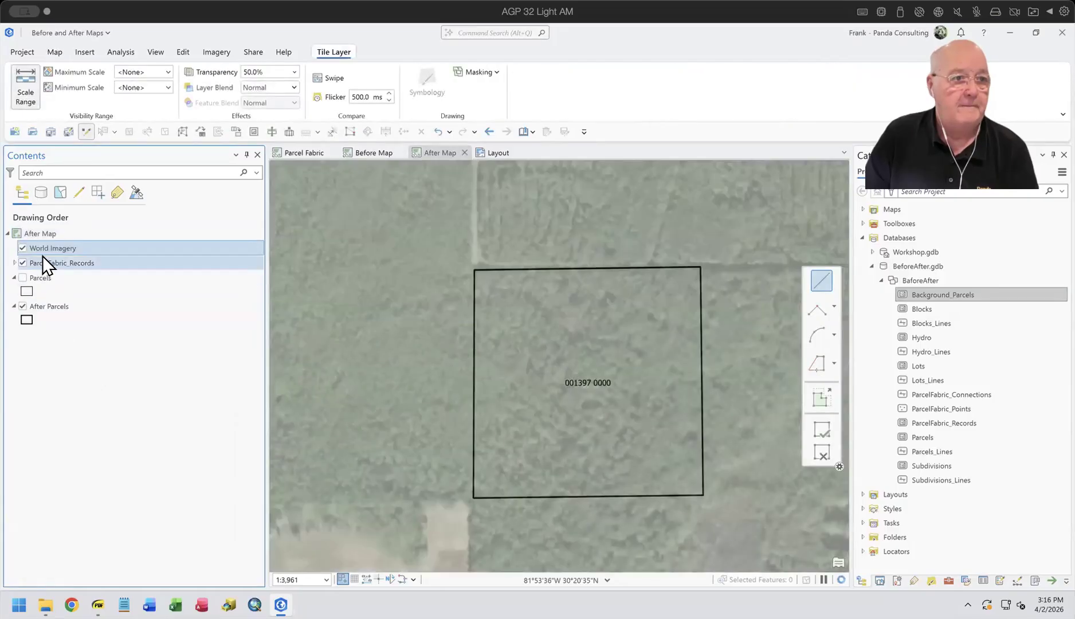
{"action": "left_click_drag", "start_coordinate": [48, 247], "coordinate": [44, 321]}
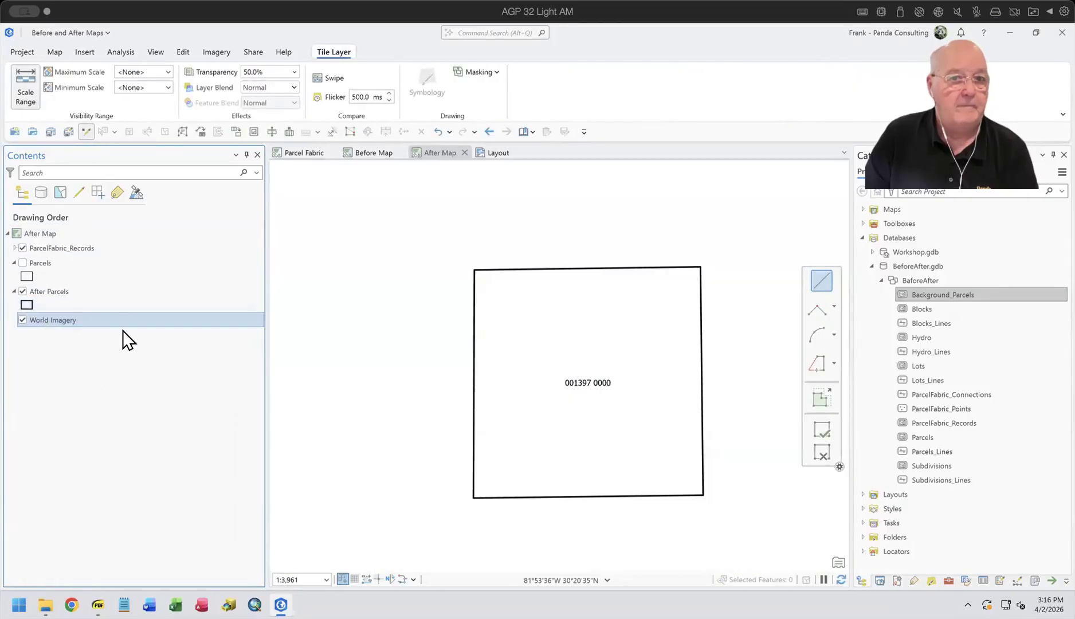
Step: Review the Before Map title, After Map title and north arrow elements in the Layout
{"action": "left_click", "coordinate": [493, 155]}
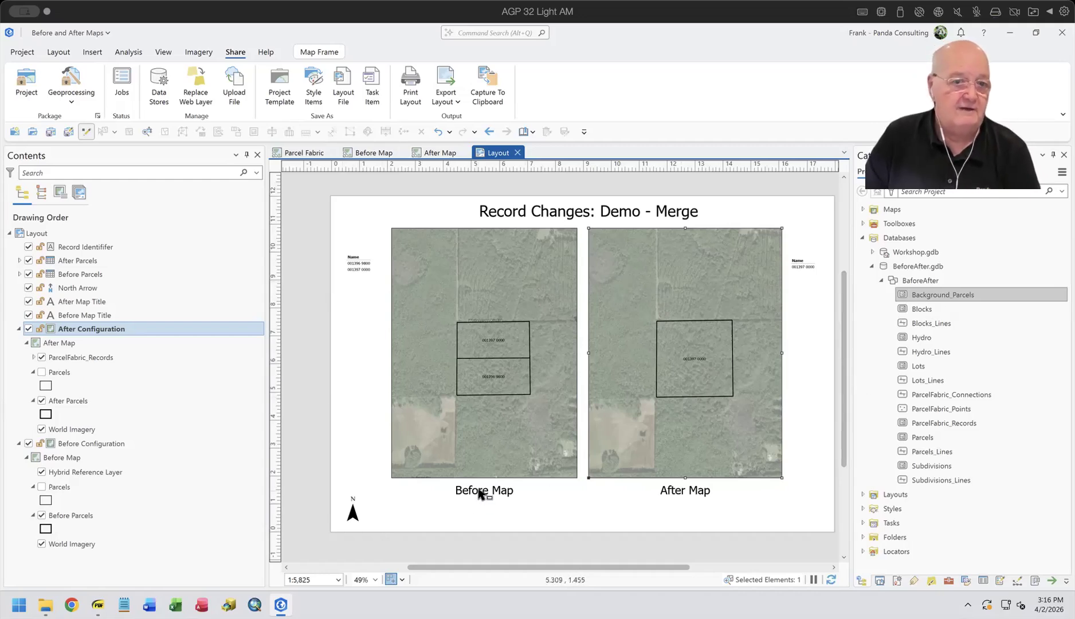
{"action": "left_click", "coordinate": [82, 317]}
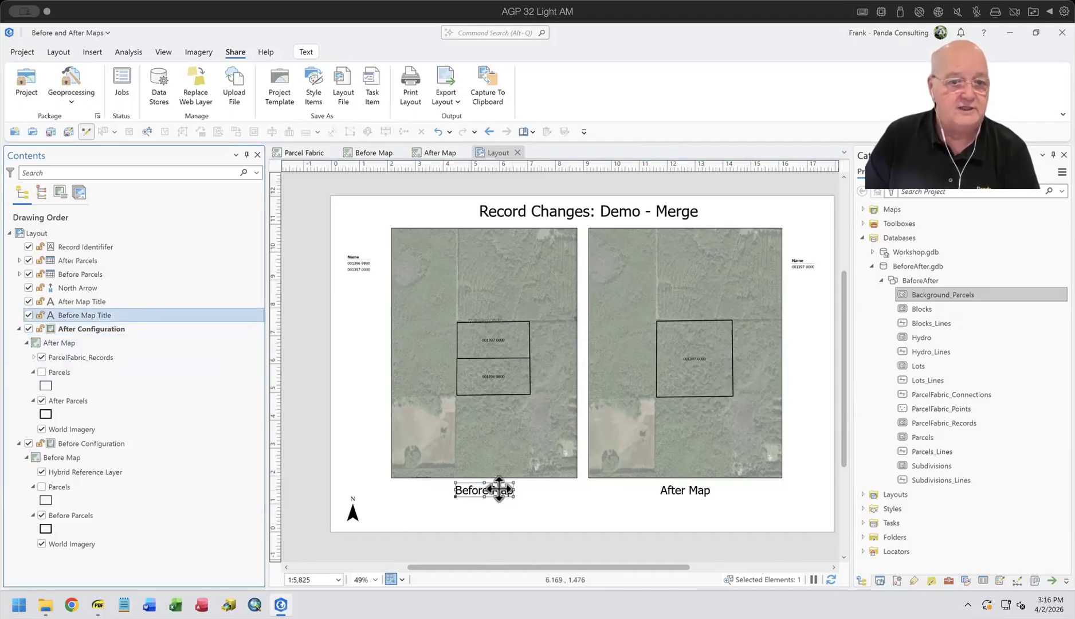
{"action": "left_click", "coordinate": [73, 300]}
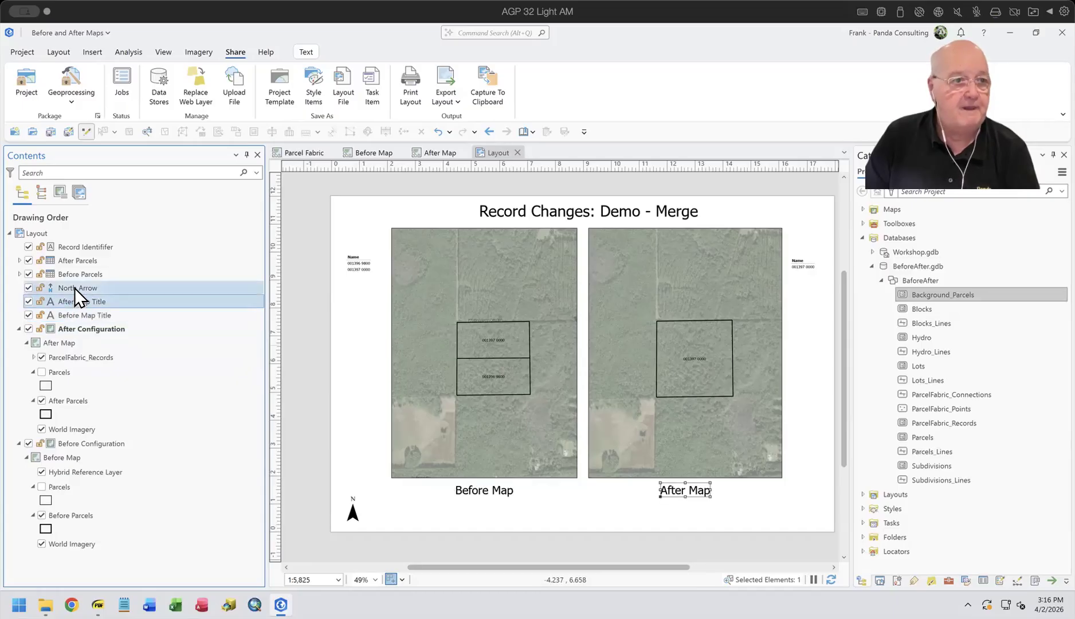
{"action": "left_click", "coordinate": [75, 287]}
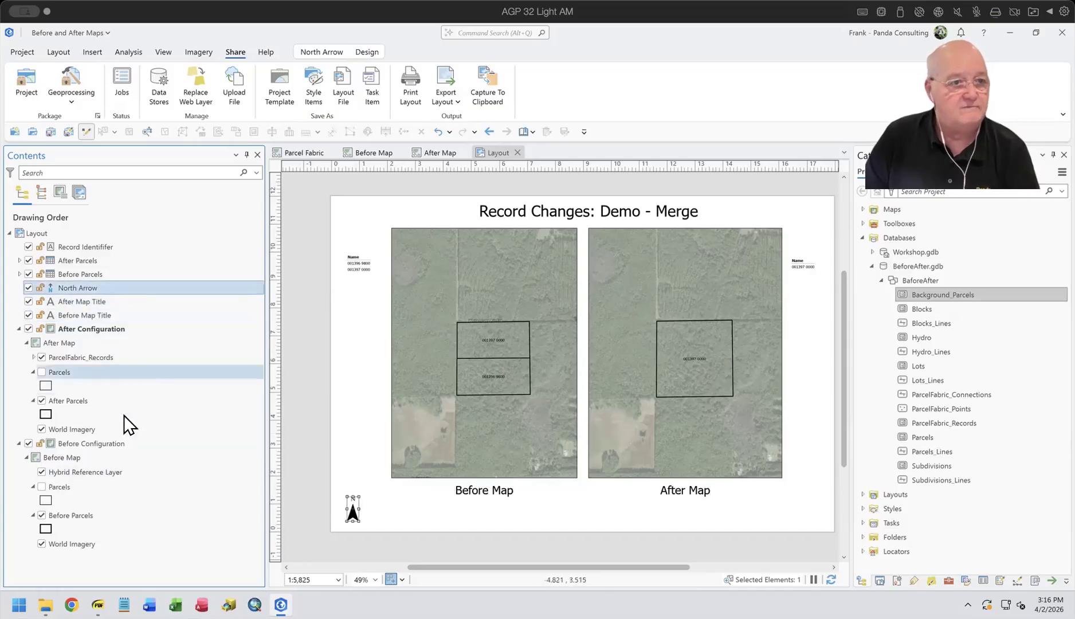
Step: Inspect the Before Parcels table frame's source settings and its list of fields
{"action": "left_click", "coordinate": [84, 276]}
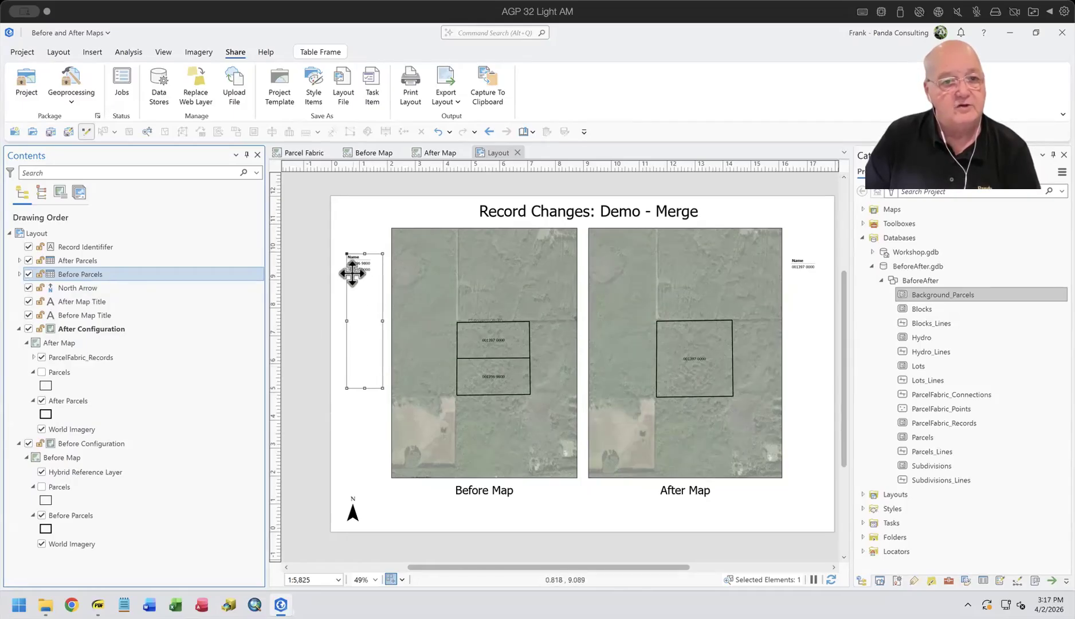
{"action": "right_click", "coordinate": [84, 274]}
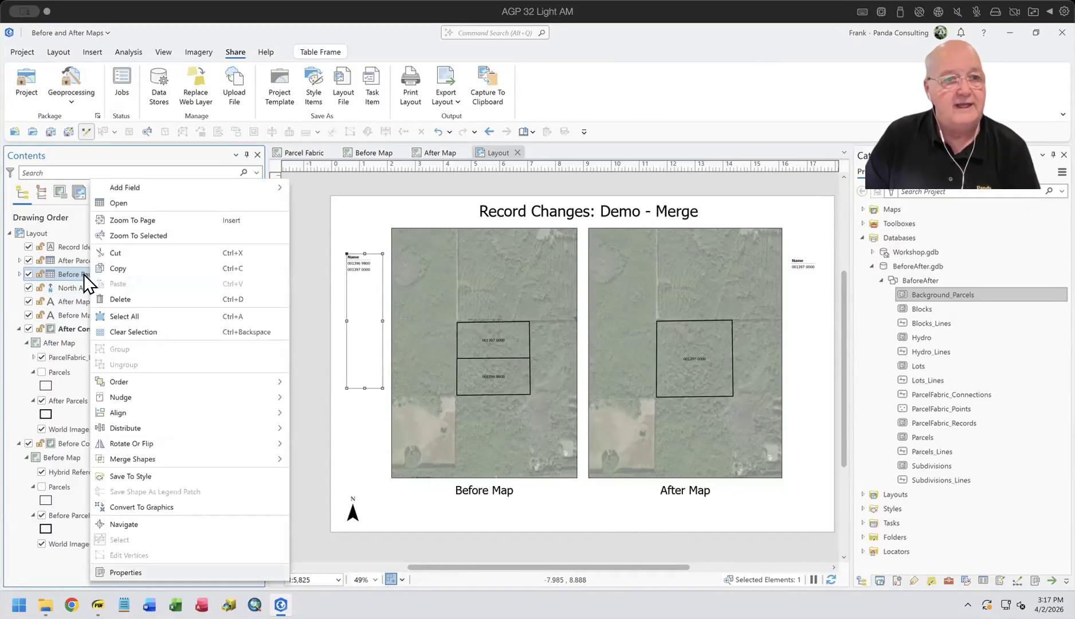
{"action": "left_click", "coordinate": [125, 569]}
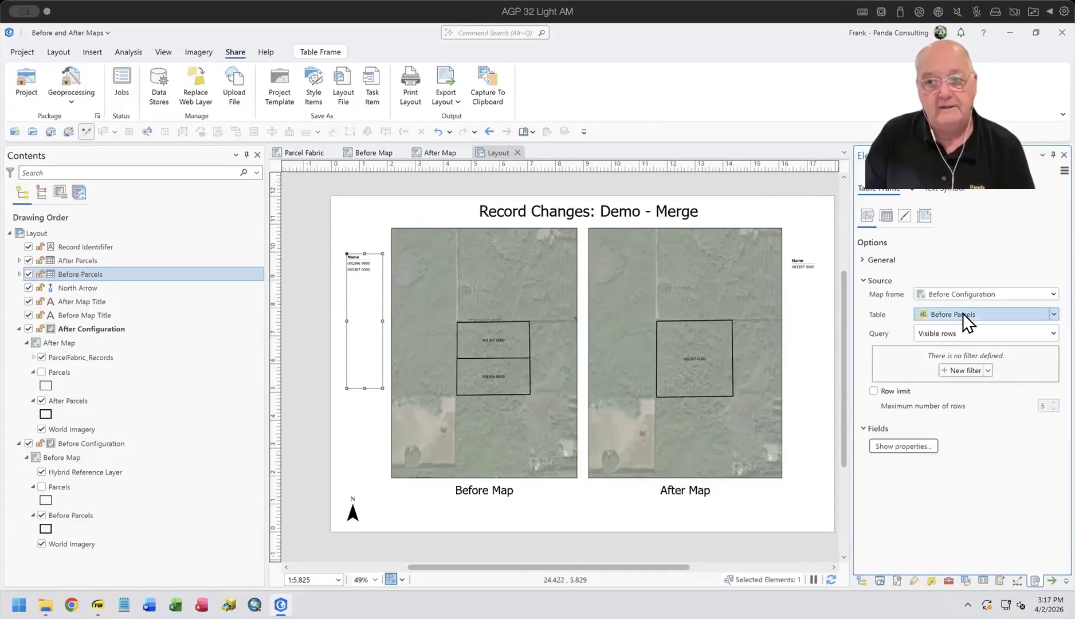
{"action": "left_click", "coordinate": [897, 445]}
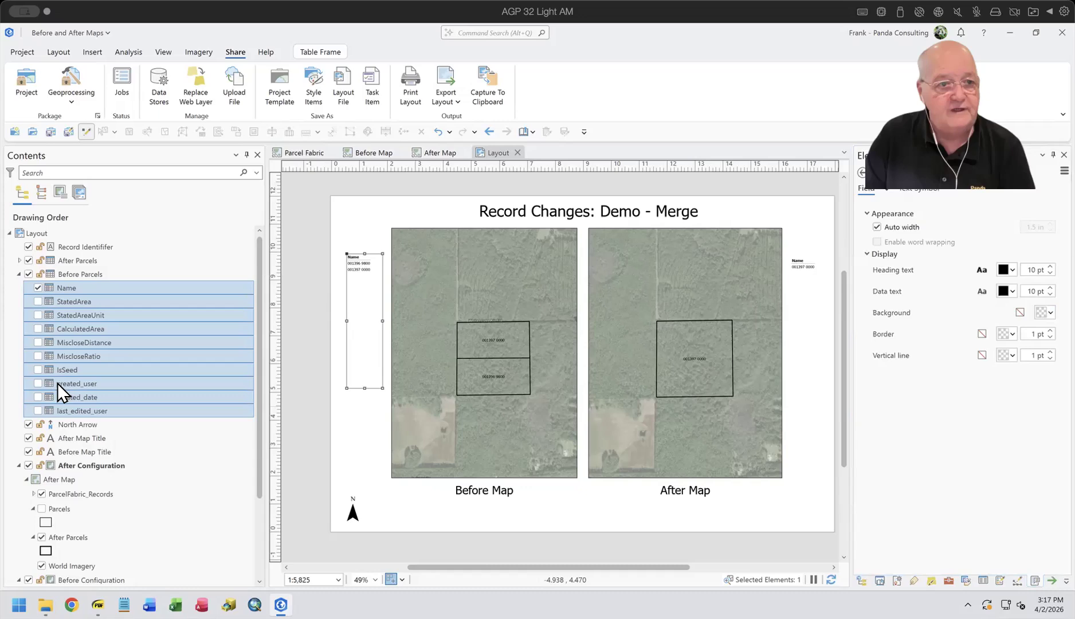
{"action": "left_click", "coordinate": [19, 273]}
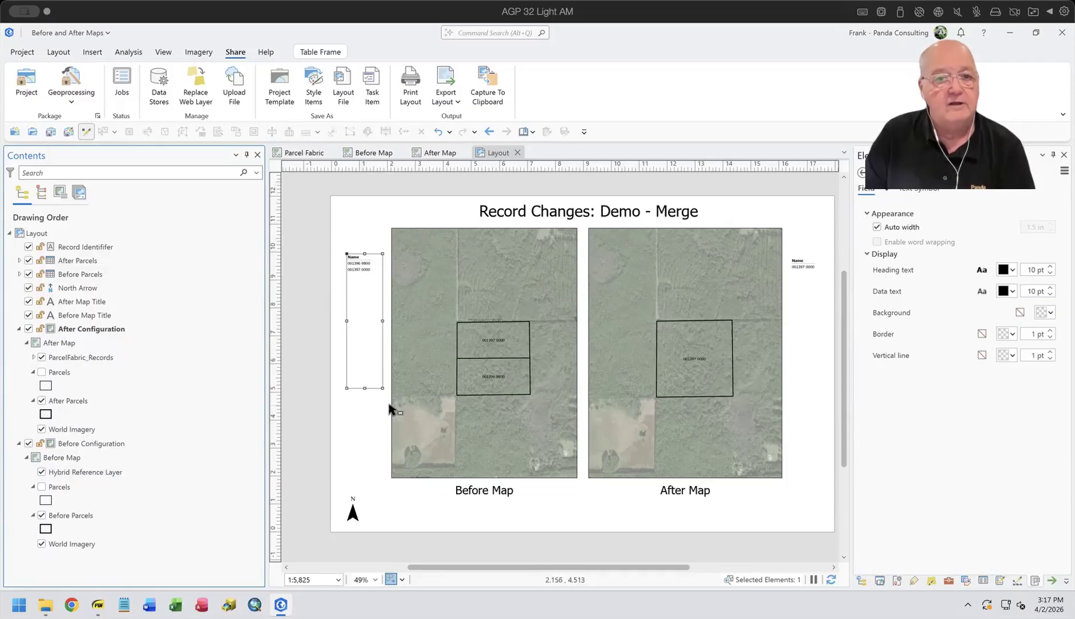
Step: Inspect the After Parcels table frame's source settings and field list, and clear the element selection
{"action": "left_click", "coordinate": [808, 266]}
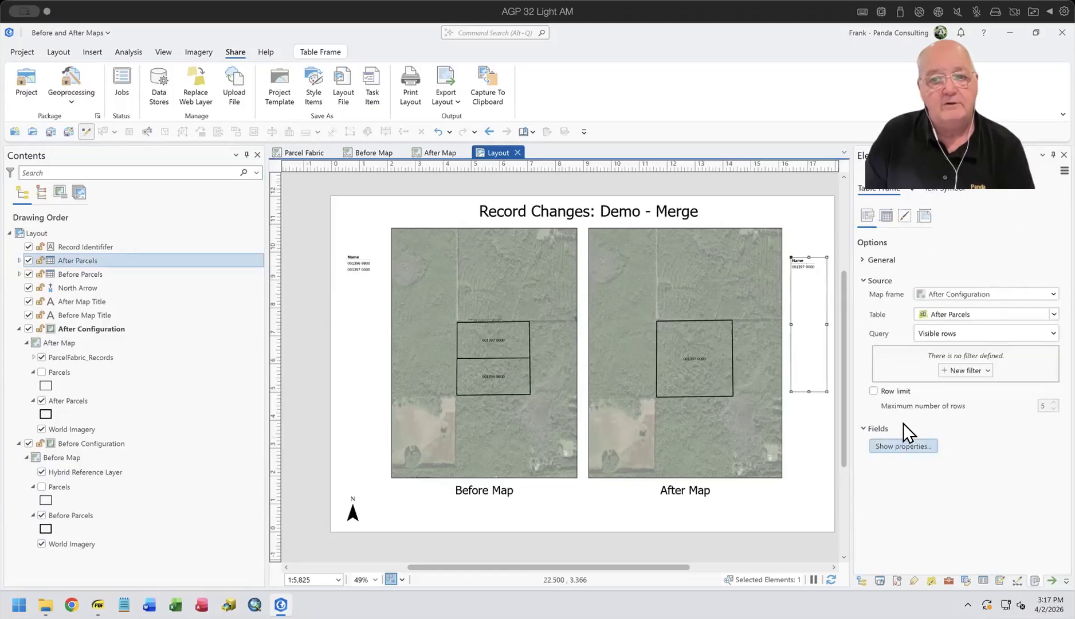
{"action": "left_click", "coordinate": [910, 440]}
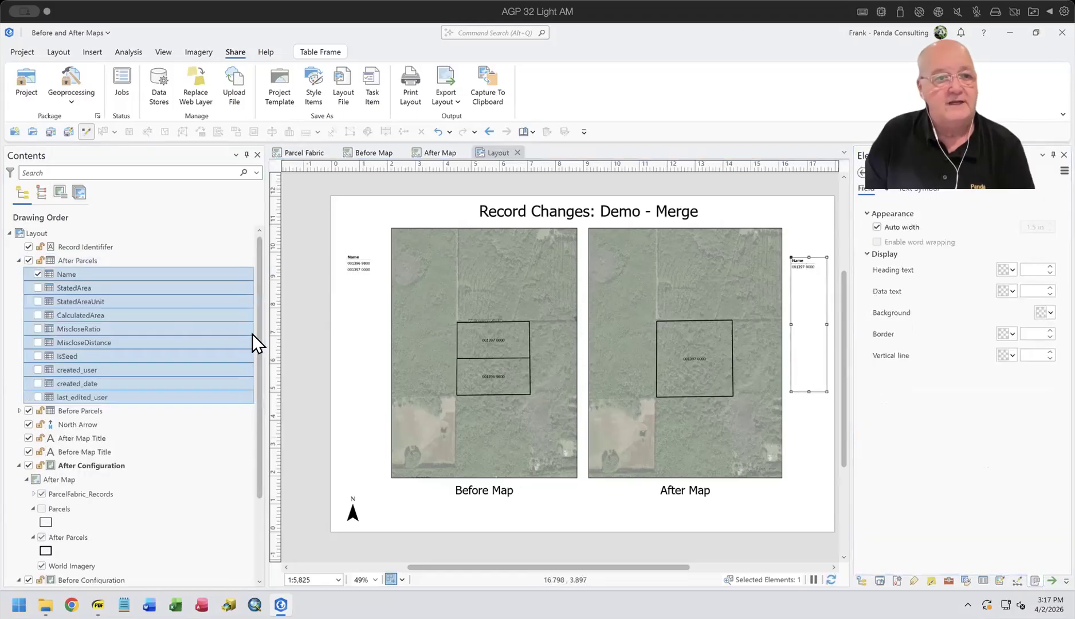
{"action": "left_click", "coordinate": [19, 260]}
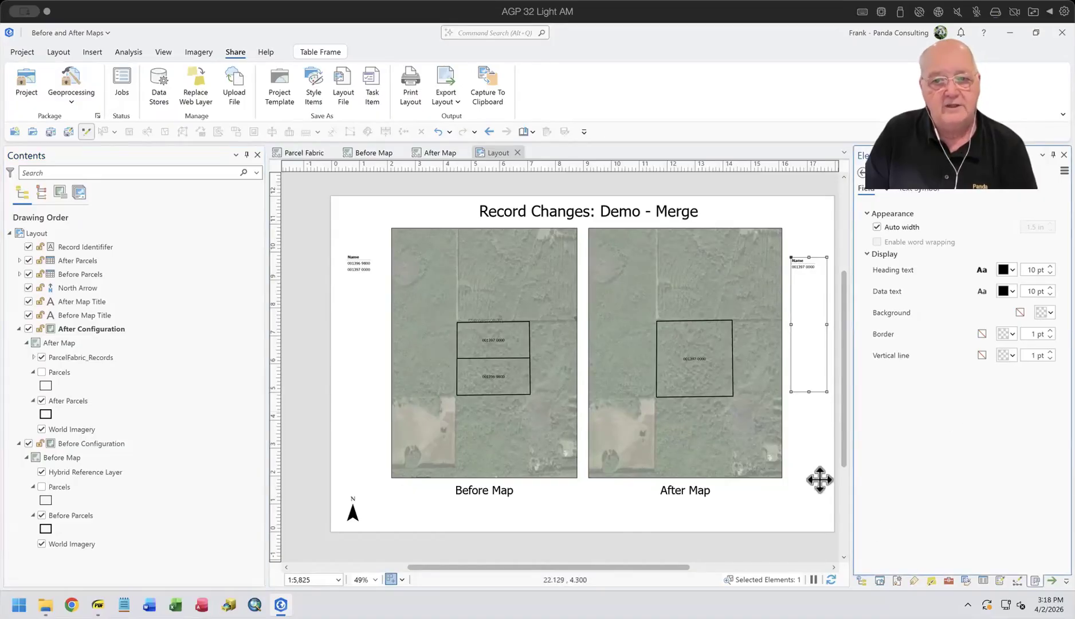
{"action": "left_click", "coordinate": [802, 464]}
Step: Examine the layout title's dynamic text and the Name field in the ParcelFabric_Records attribute table that feeds it
{"action": "left_click", "coordinate": [620, 216]}
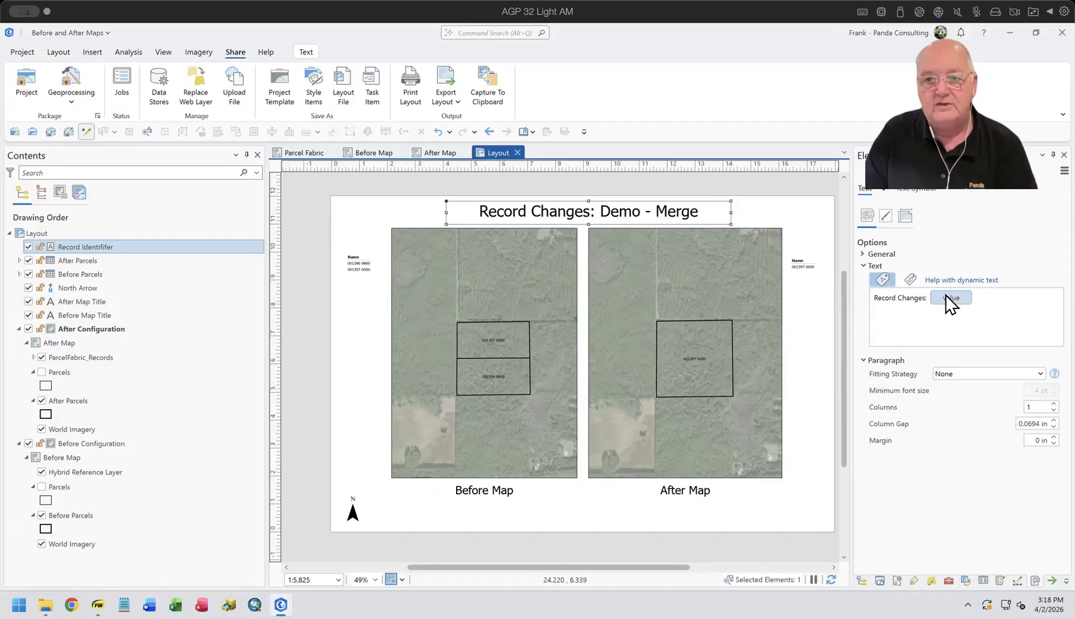
{"action": "mouse_move", "coordinate": [945, 296]}
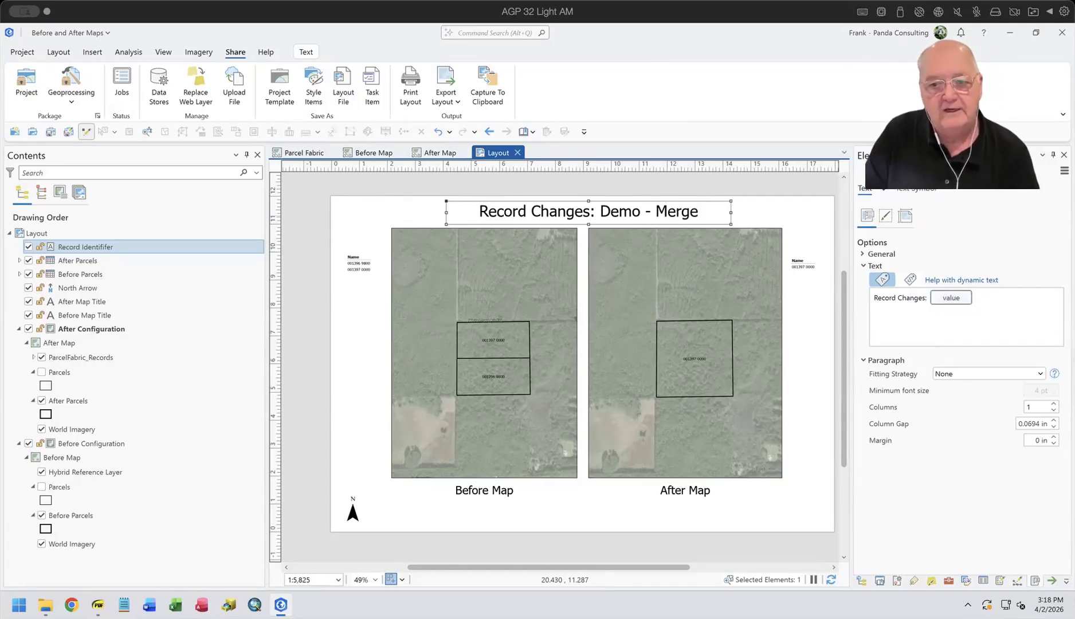
{"action": "left_click", "coordinate": [862, 580]}
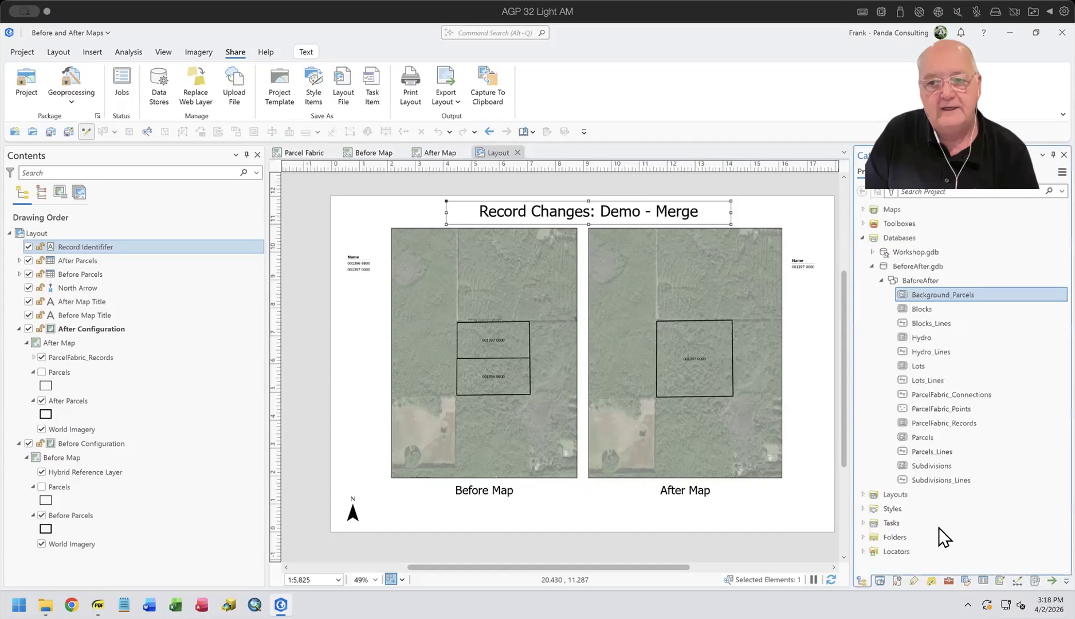
{"action": "left_click", "coordinate": [976, 422]}
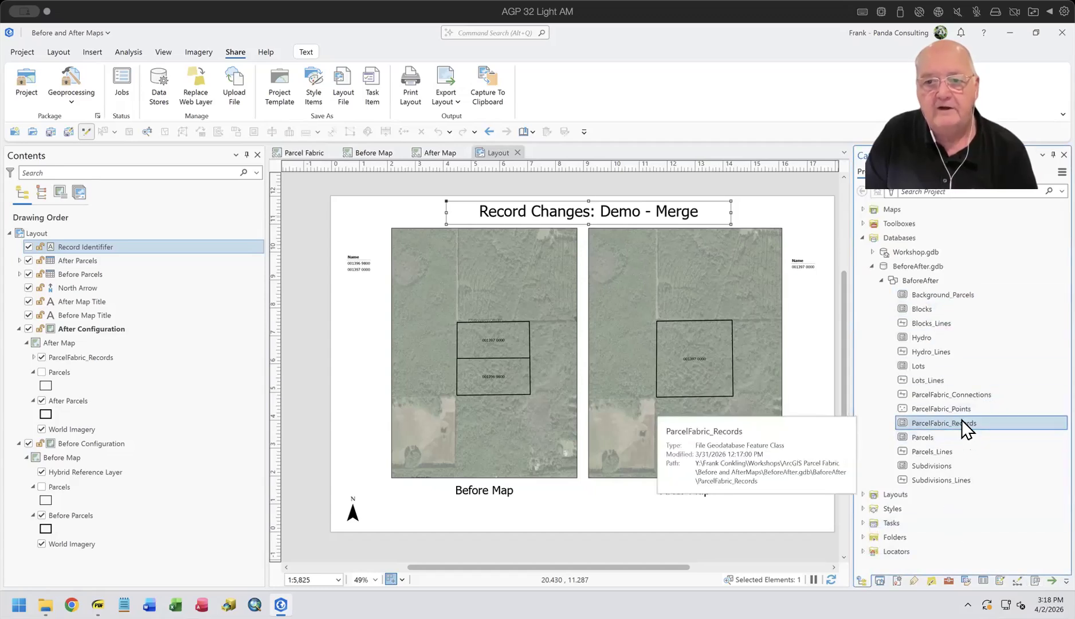
{"action": "right_click", "coordinate": [962, 422]}
{"action": "left_click", "coordinate": [861, 190]}
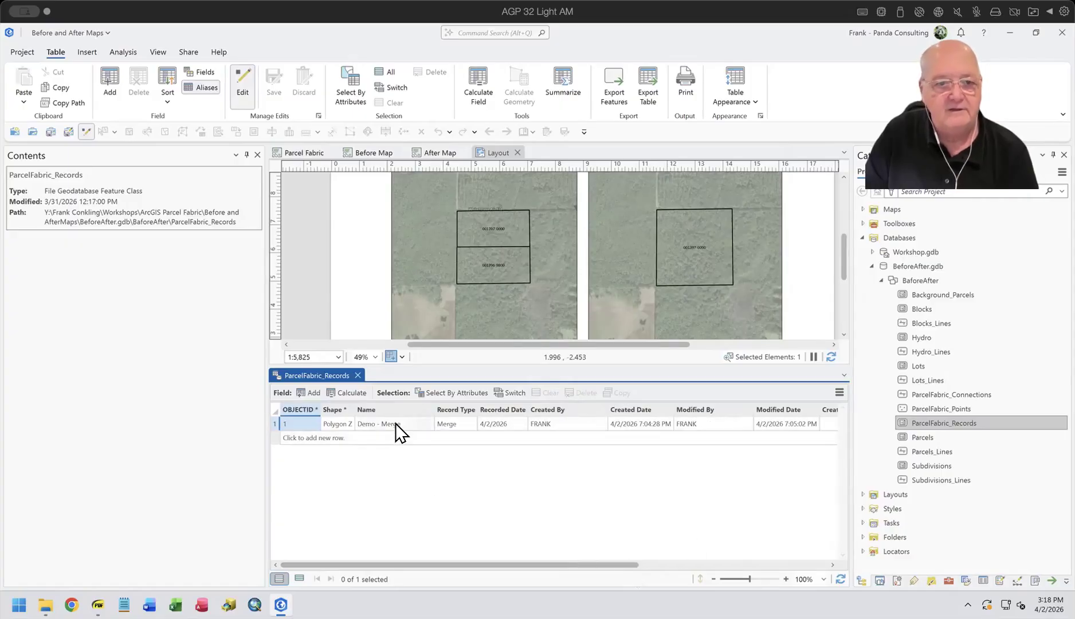
{"action": "left_click", "coordinate": [358, 376]}
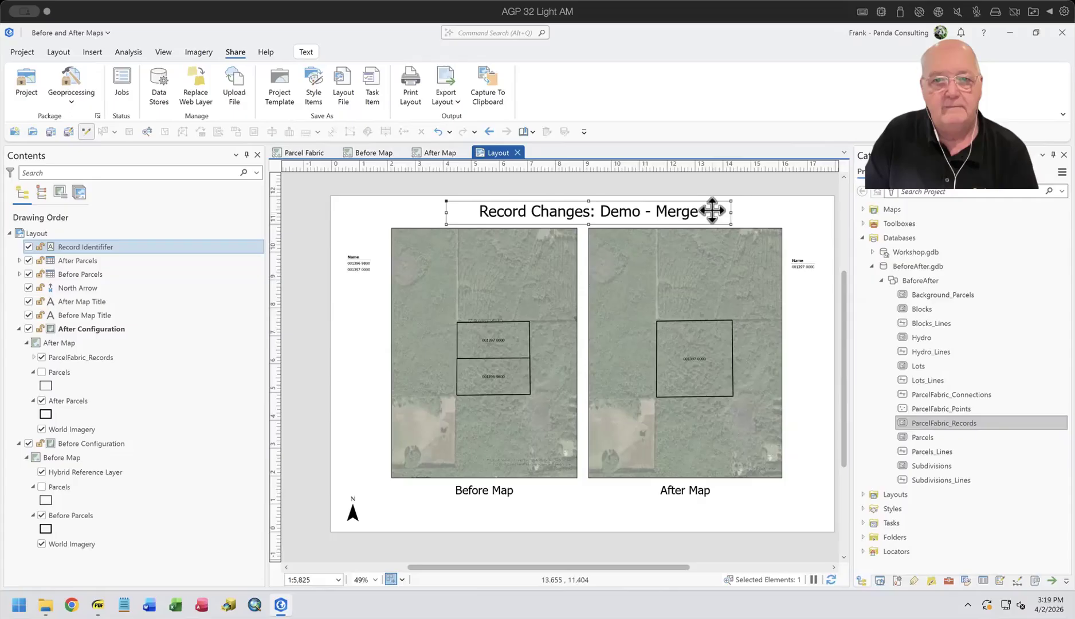
Step: Change the static part of the layout title to "Parcel Changes from:", keeping the dynamic record name after it
{"action": "right_click", "coordinate": [722, 250]}
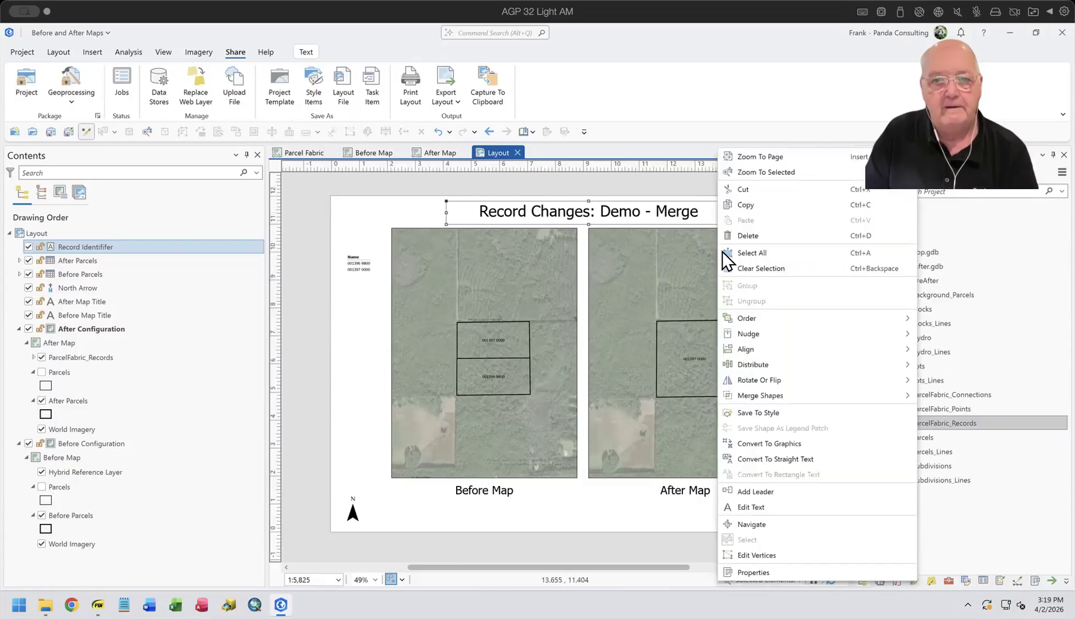
{"action": "left_click", "coordinate": [750, 571]}
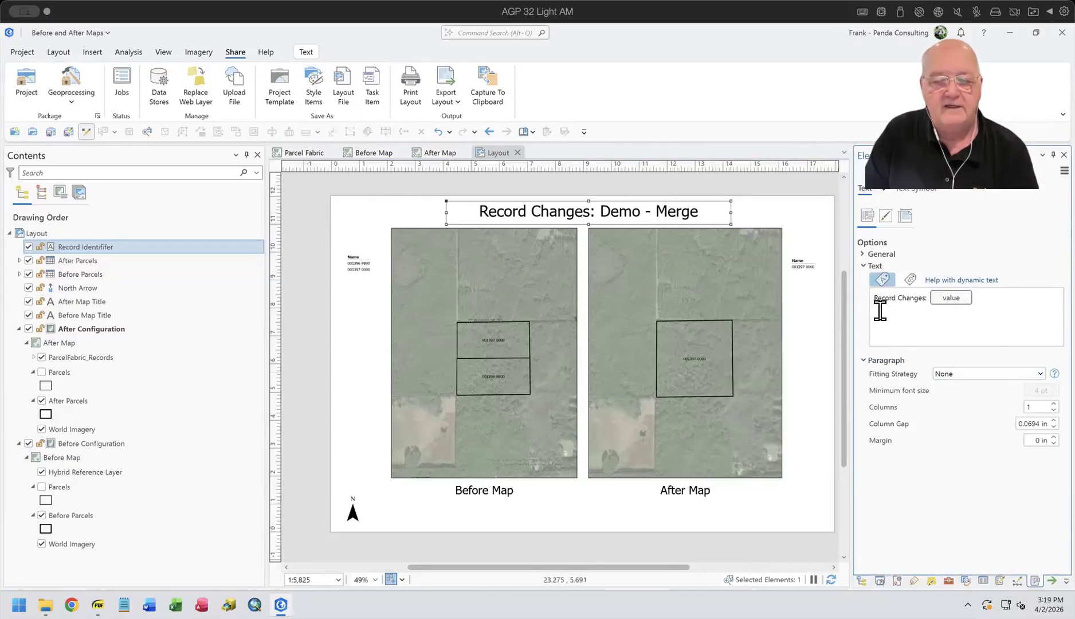
{"action": "left_click_drag", "start_coordinate": [869, 297], "coordinate": [902, 297]}
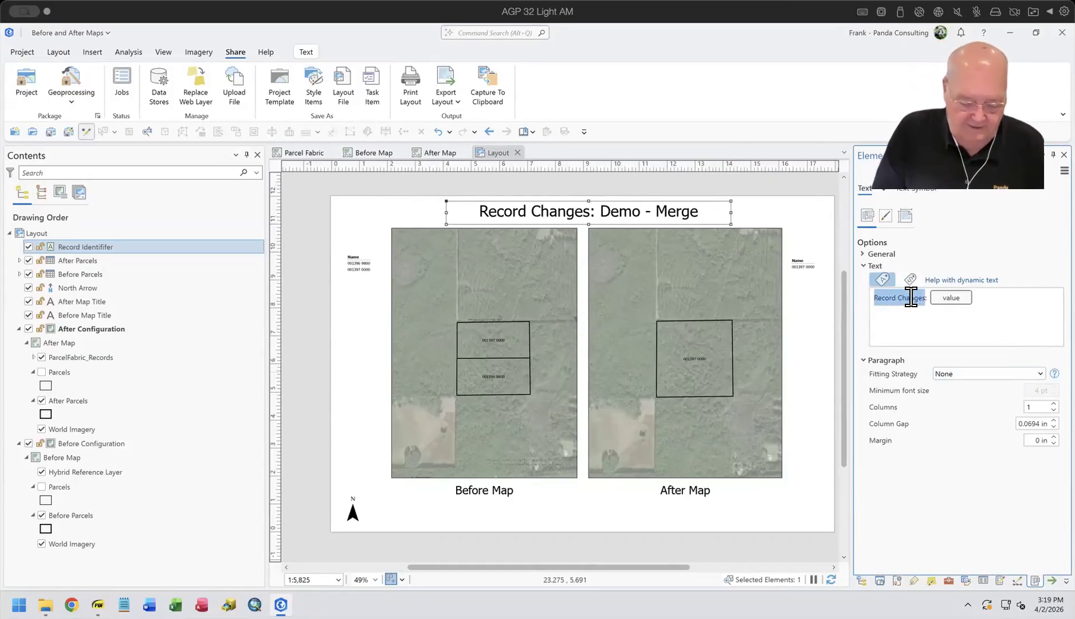
{"action": "type", "text": "Parcel Changes"}
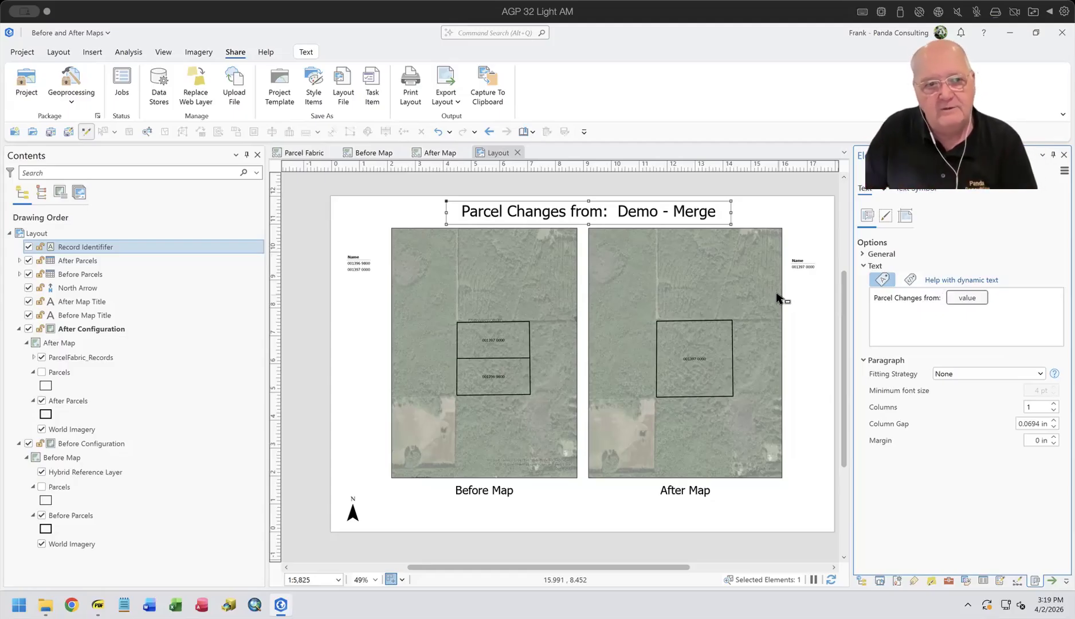
{"action": "left_click", "coordinate": [384, 215]}
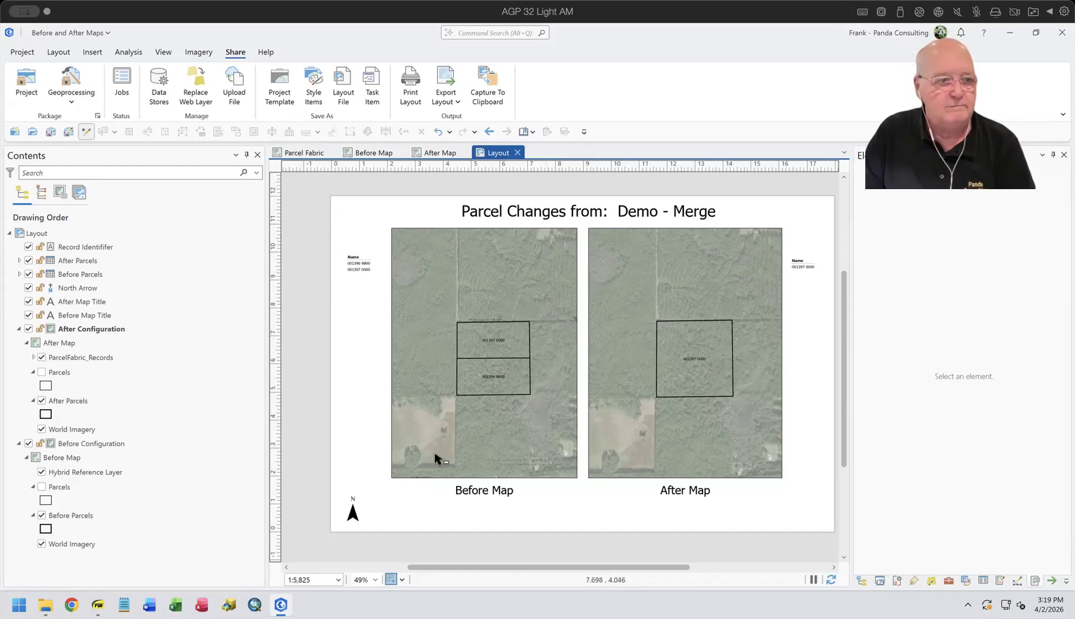
Step: Collapse After Configuration, switch to Before and After Maps.pdf, and review the first bullet on the Workflow page
{"action": "left_click", "coordinate": [19, 328]}
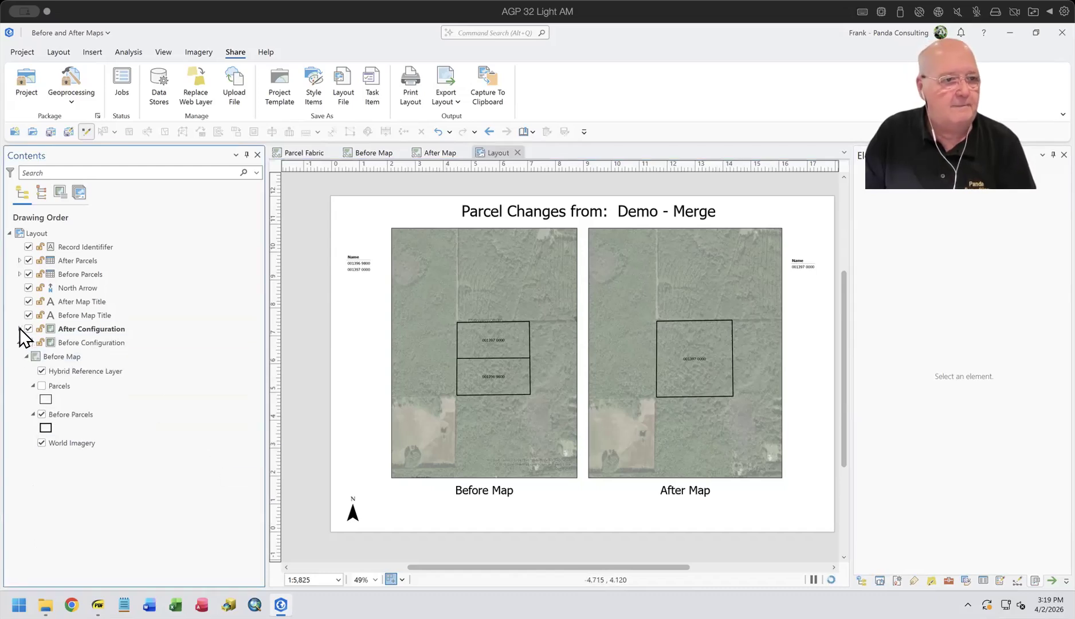
{"action": "mouse_move", "coordinate": [98, 606]}
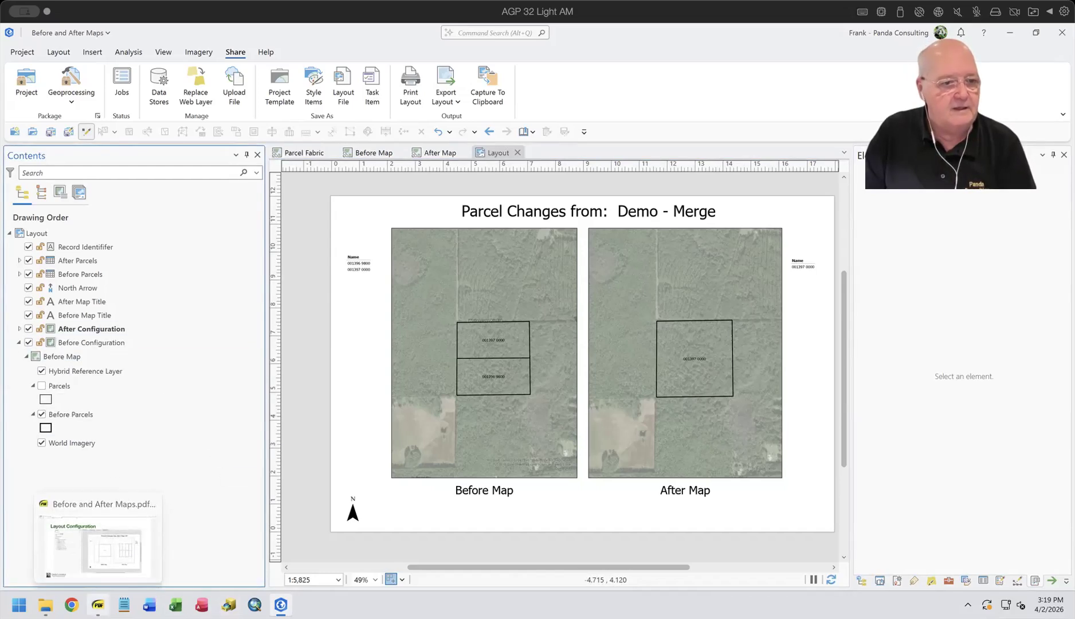
{"action": "left_click", "coordinate": [97, 573]}
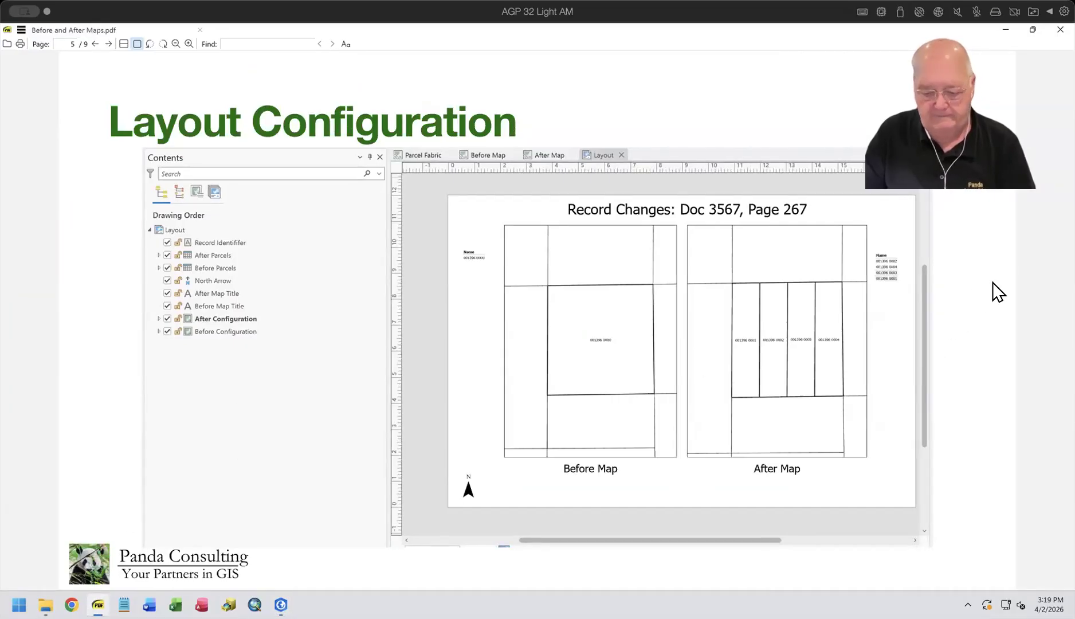
{"action": "key", "text": "Right"}
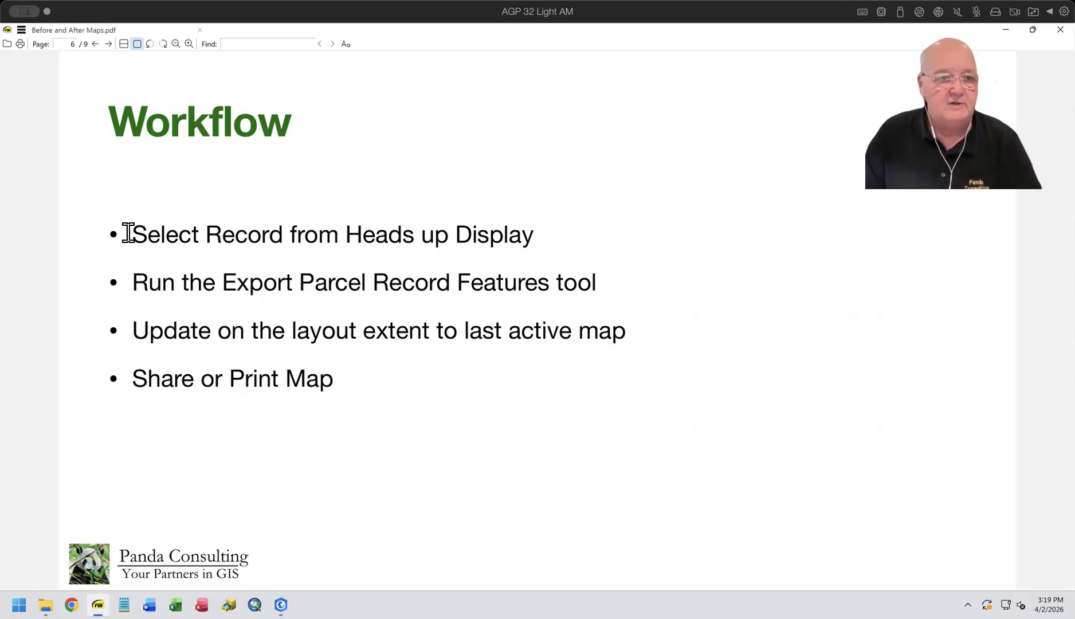
{"action": "left_click_drag", "start_coordinate": [132, 233], "coordinate": [541, 234]}
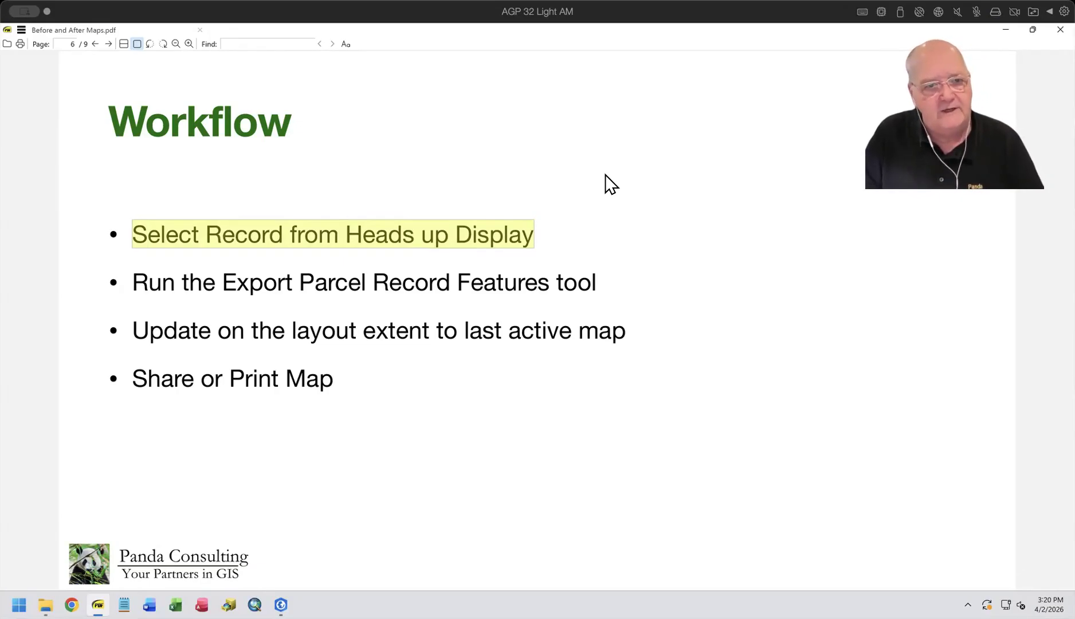
Step: Review the remaining Workflow bullets on exporting record features, updating the layout extent, and sharing or printing the map
{"action": "left_click", "coordinate": [132, 284]}
{"action": "left_click_drag", "start_coordinate": [132, 283], "coordinate": [600, 286]}
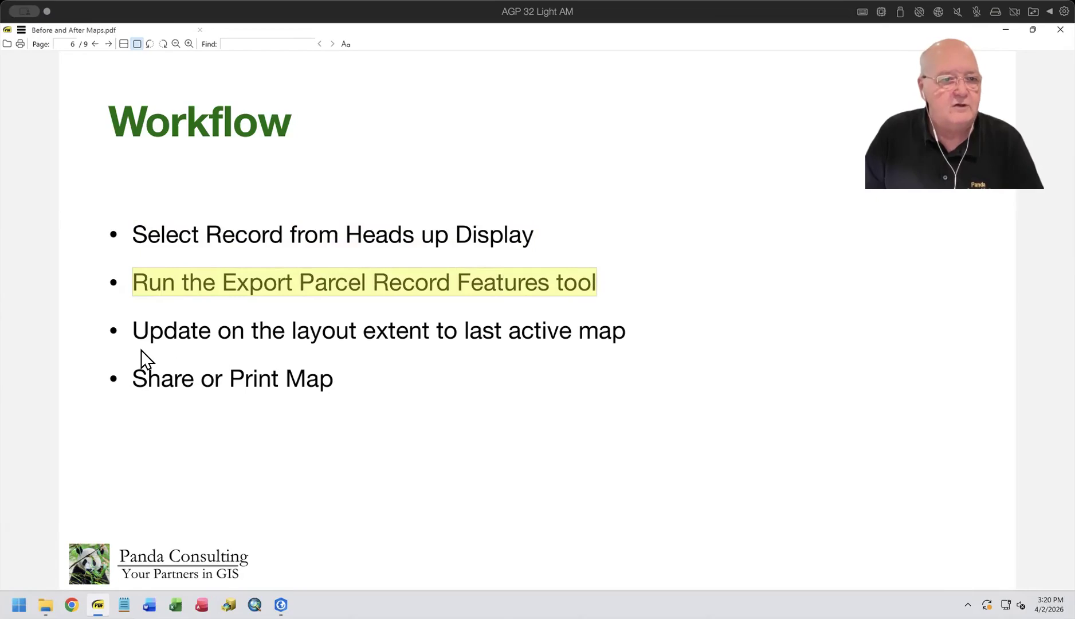
{"action": "left_click", "coordinate": [134, 330]}
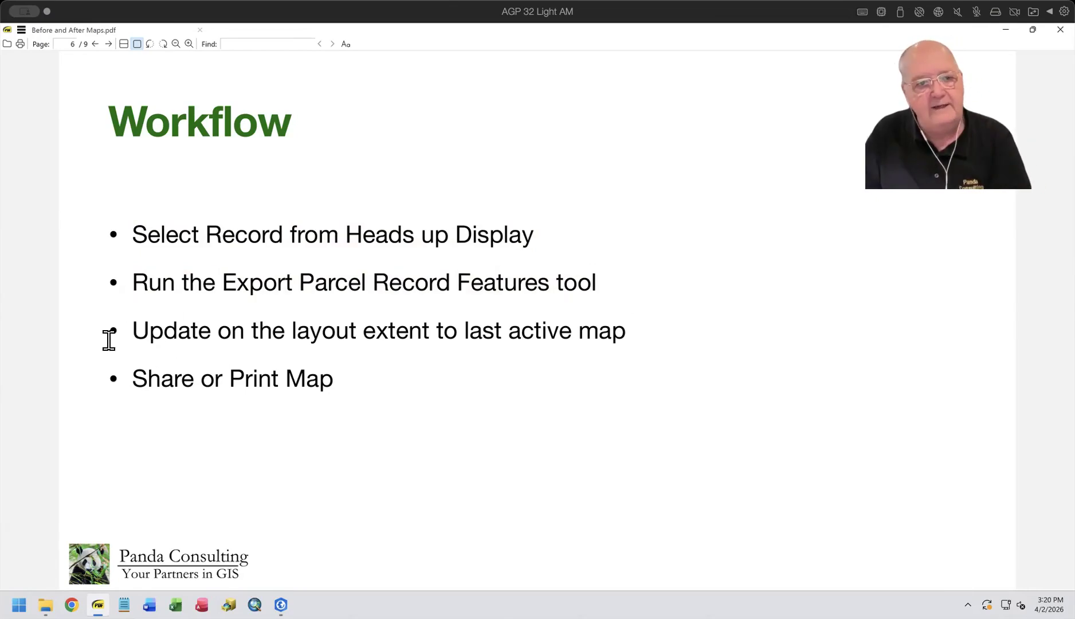
{"action": "left_click_drag", "start_coordinate": [131, 333], "coordinate": [638, 335]}
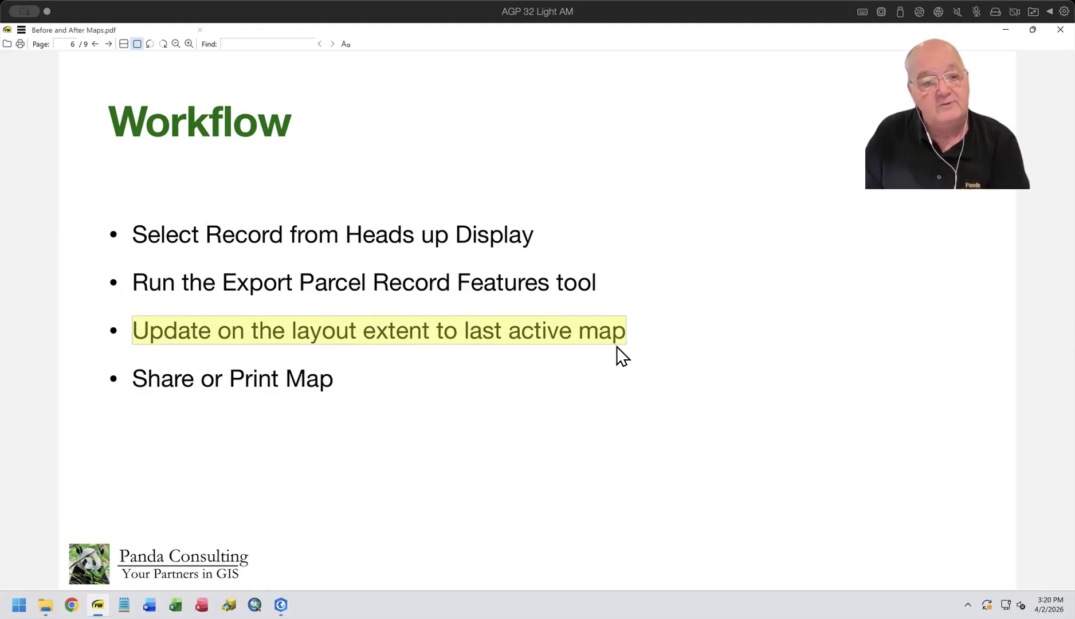
{"action": "left_click_drag", "start_coordinate": [132, 379], "coordinate": [353, 375]}
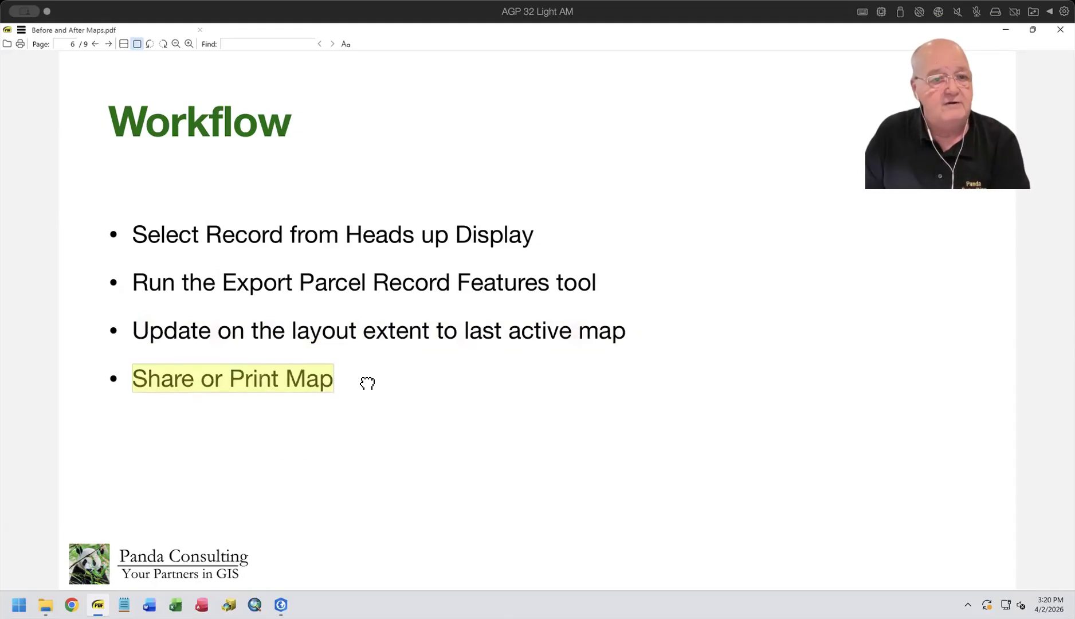
{"action": "left_click", "coordinate": [364, 380]}
{"action": "left_click", "coordinate": [281, 604]}
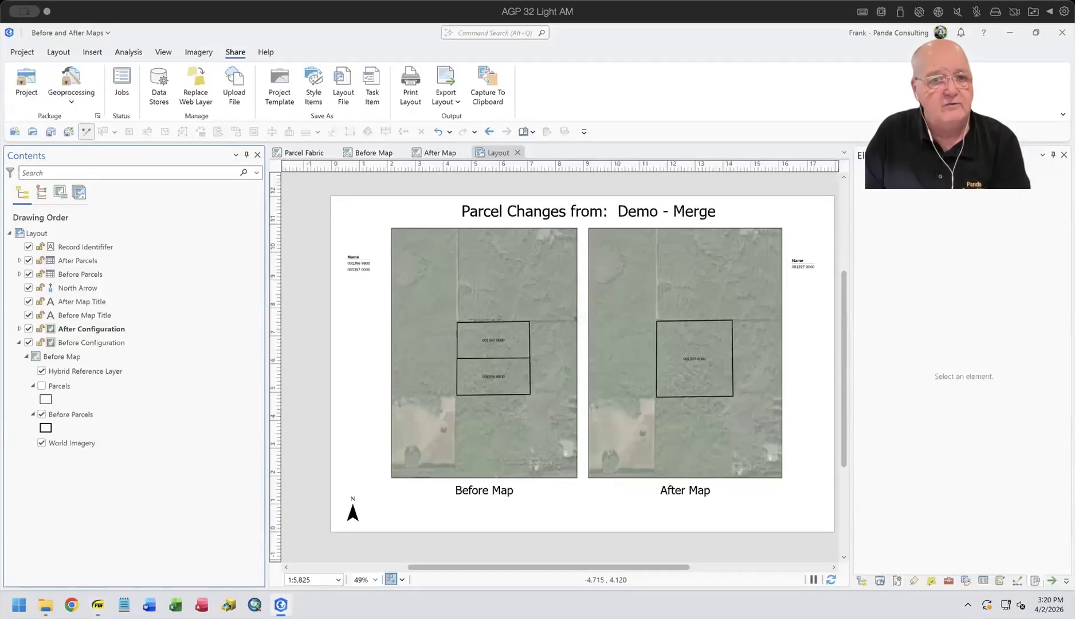
{"action": "left_click", "coordinate": [303, 152]}
{"action": "scroll", "coordinate": [613, 337], "scroll_direction": "down", "scroll_amount": 2}
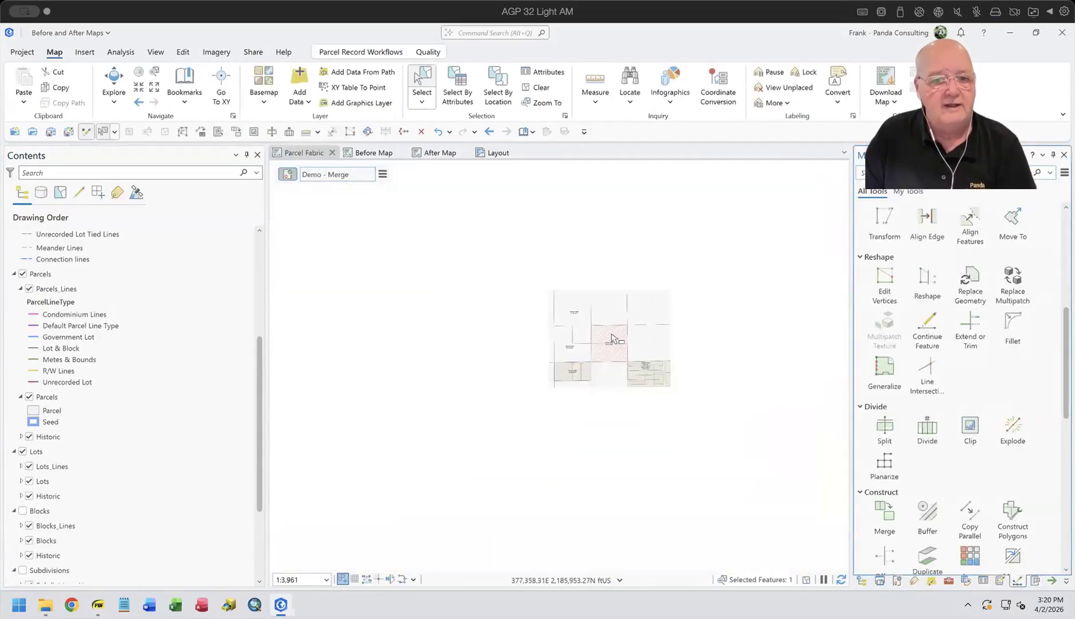
{"action": "mouse_move", "coordinate": [405, 336]}
{"action": "left_mouse_down"}
{"action": "mouse_move", "coordinate": [441, 262]}
{"action": "mouse_move", "coordinate": [430, 217]}
{"action": "left_mouse_up"}
{"action": "scroll", "coordinate": [768, 434], "scroll_direction": "up", "scroll_amount": 1}
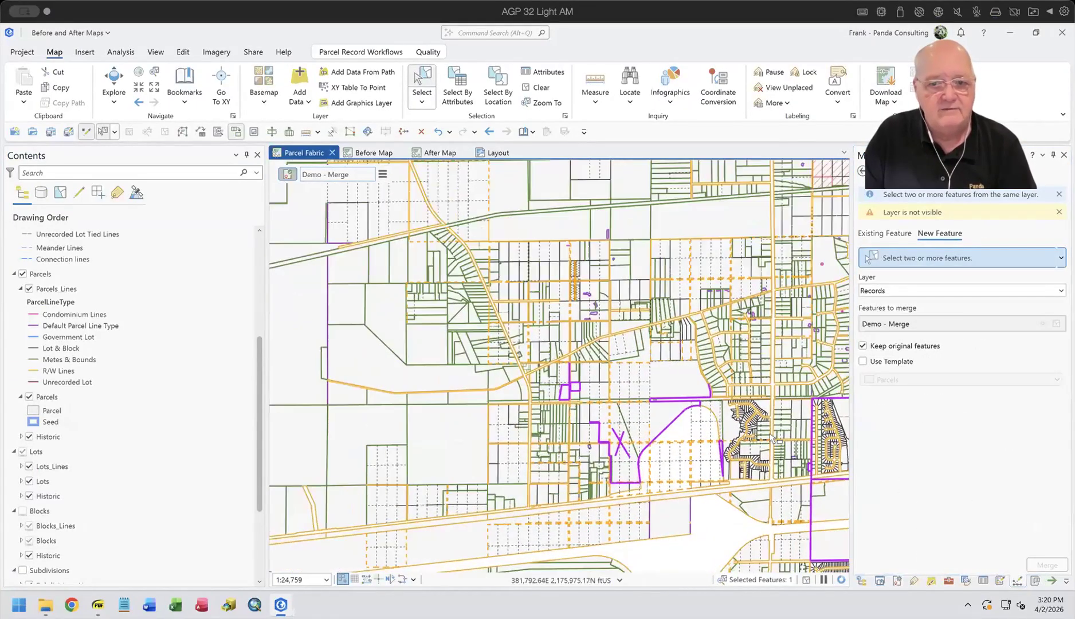
{"action": "scroll", "coordinate": [767, 433], "scroll_direction": "up", "scroll_amount": 1}
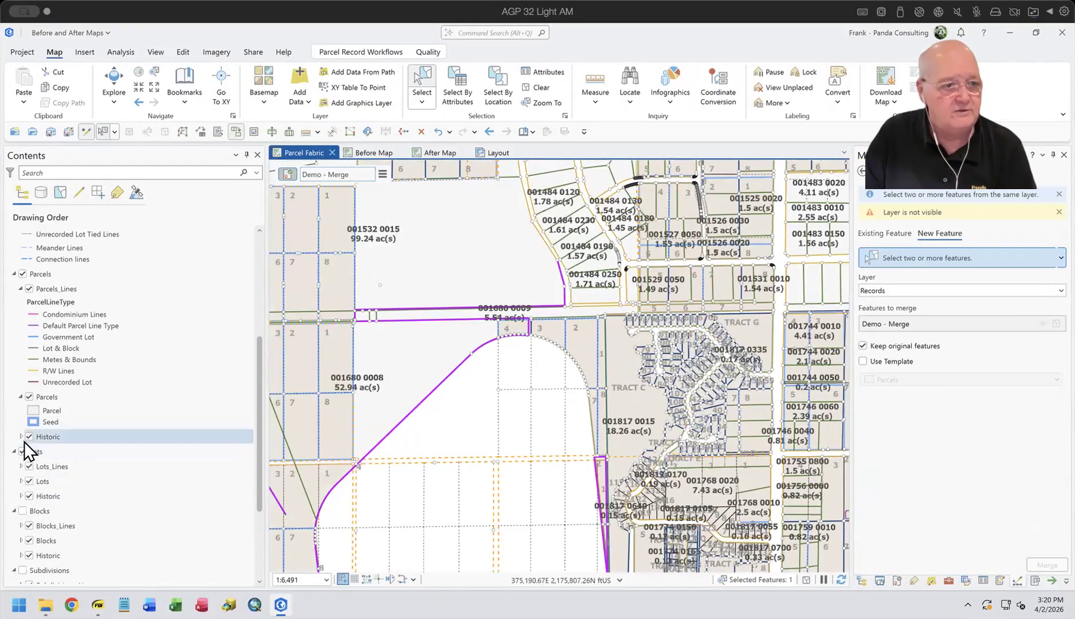
{"action": "right_click", "coordinate": [50, 436]}
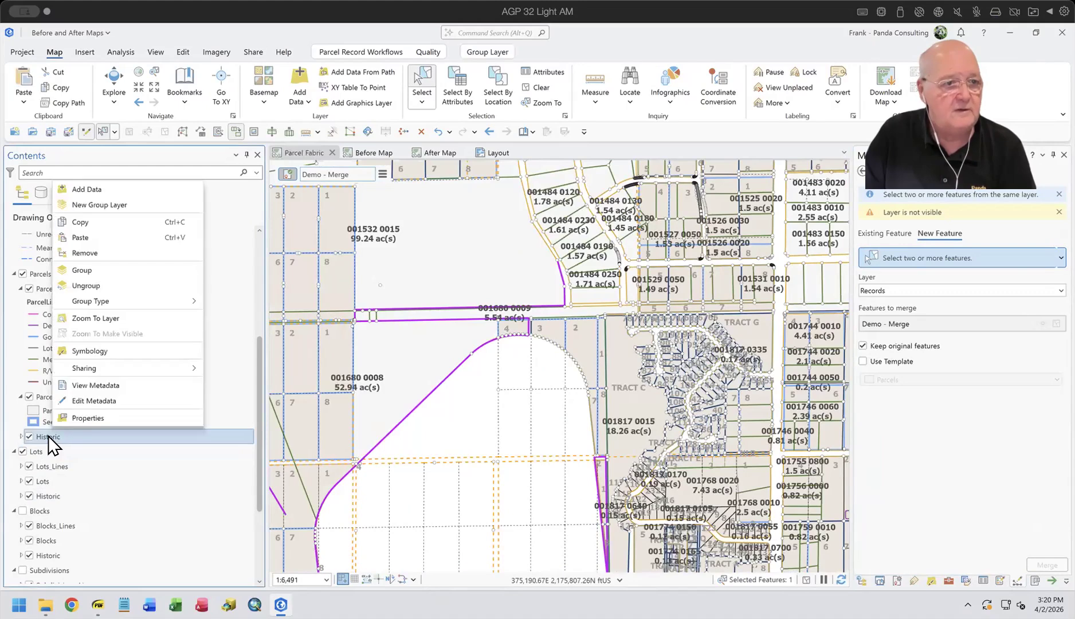
{"action": "left_click", "coordinate": [20, 437]}
{"action": "right_click", "coordinate": [62, 467]}
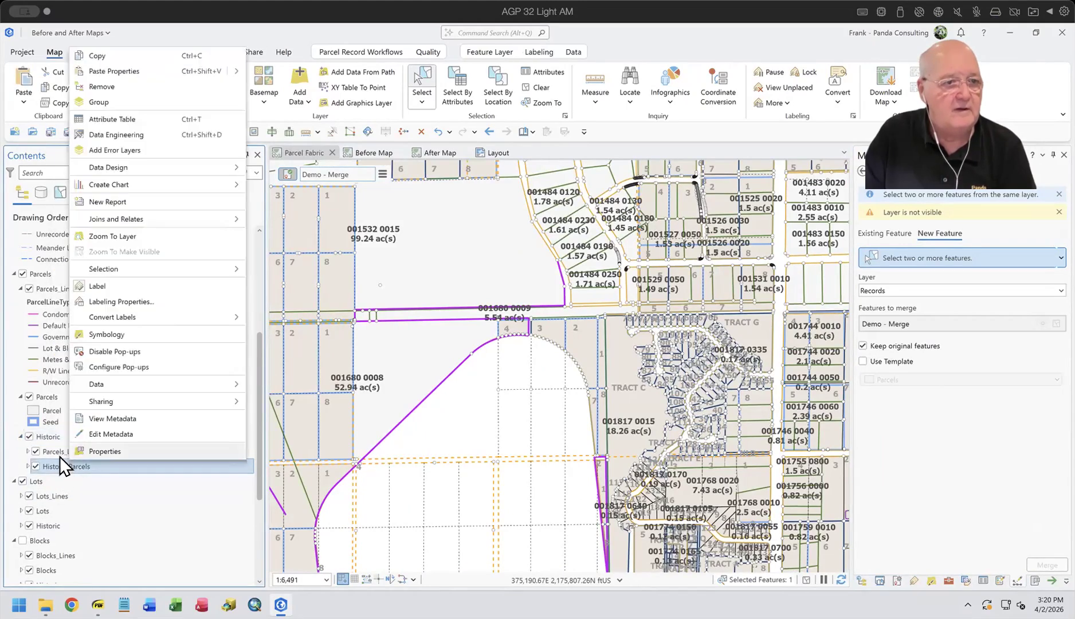
{"action": "left_click", "coordinate": [118, 120]}
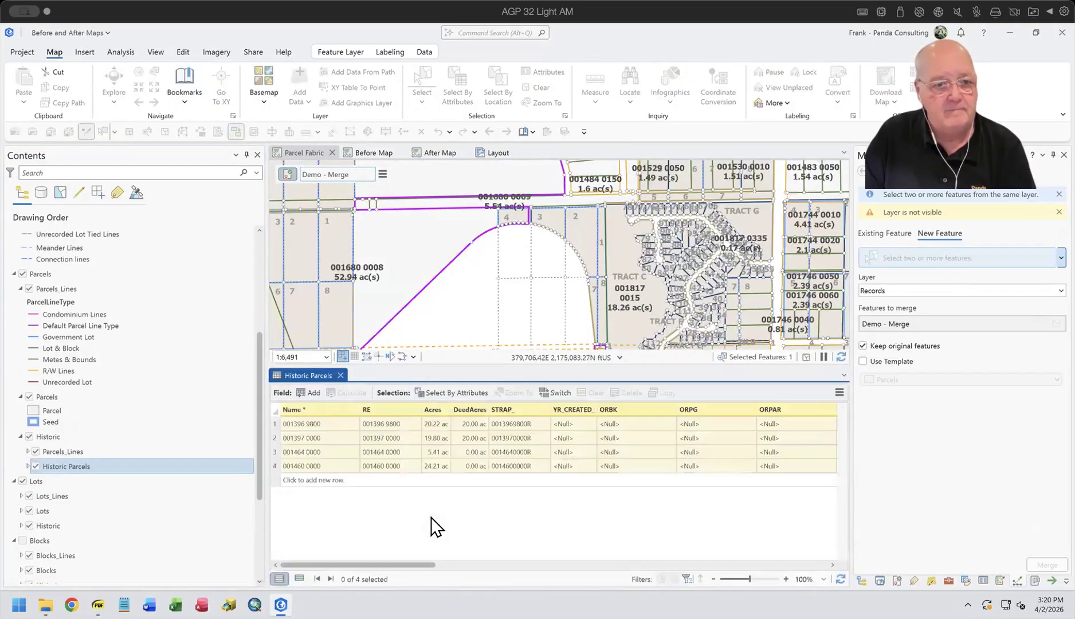
{"action": "left_click", "coordinate": [274, 438]}
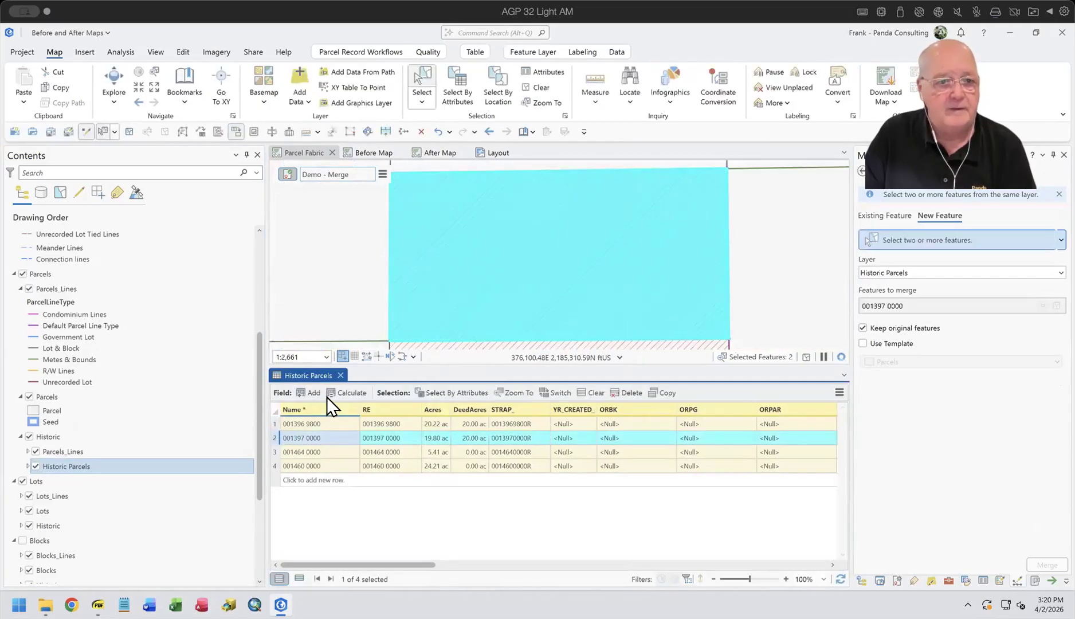
{"action": "left_click", "coordinate": [341, 375]}
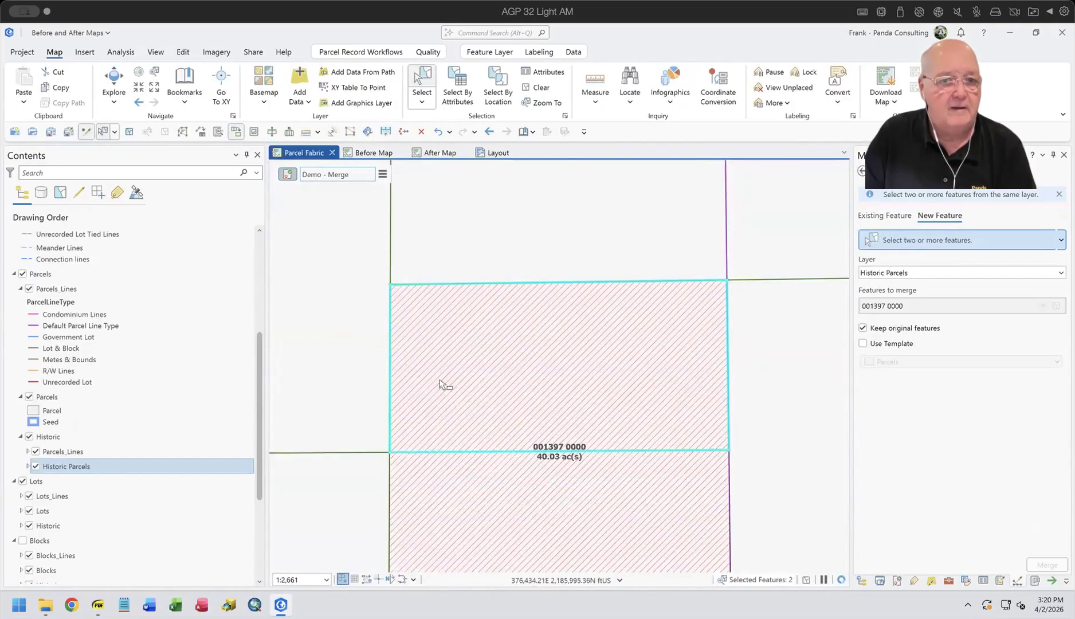
{"action": "scroll", "coordinate": [547, 436], "scroll_direction": "down", "scroll_amount": 3}
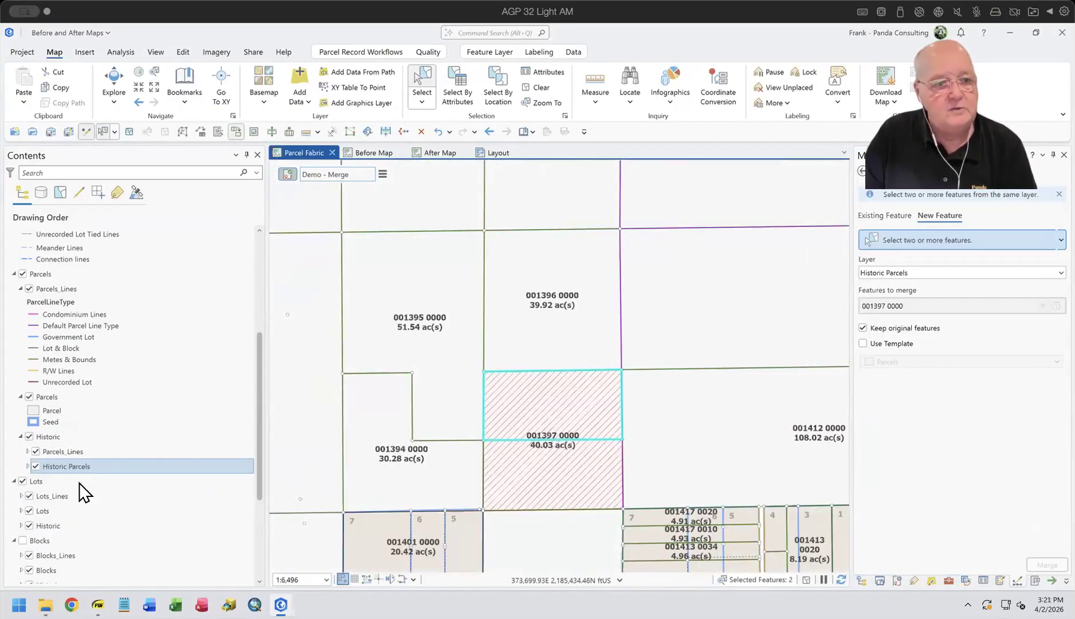
{"action": "right_click", "coordinate": [81, 467]}
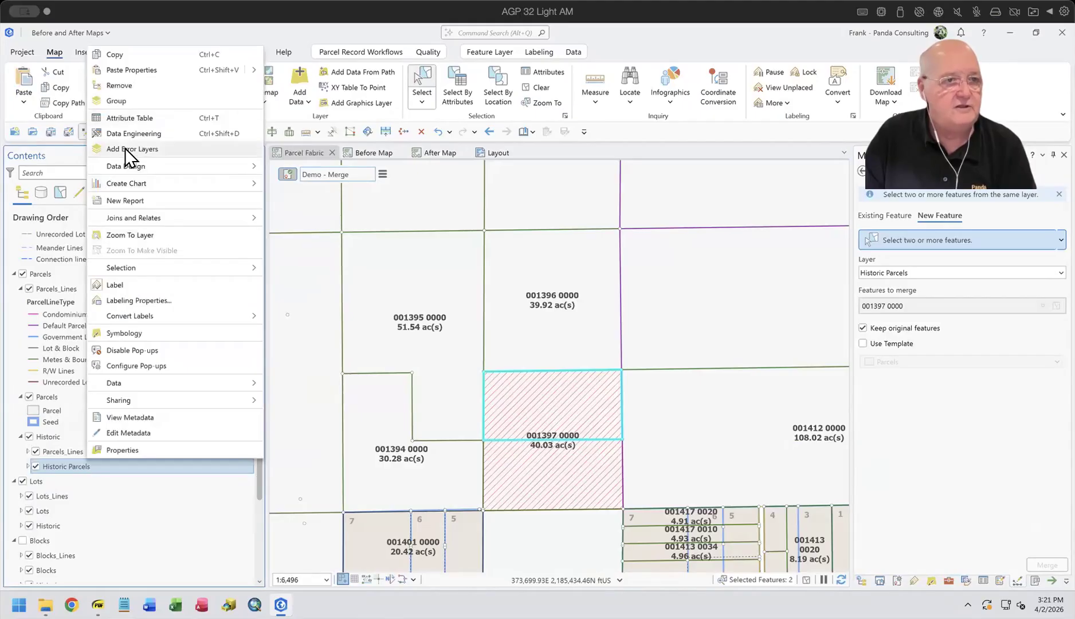
{"action": "left_click", "coordinate": [131, 119]}
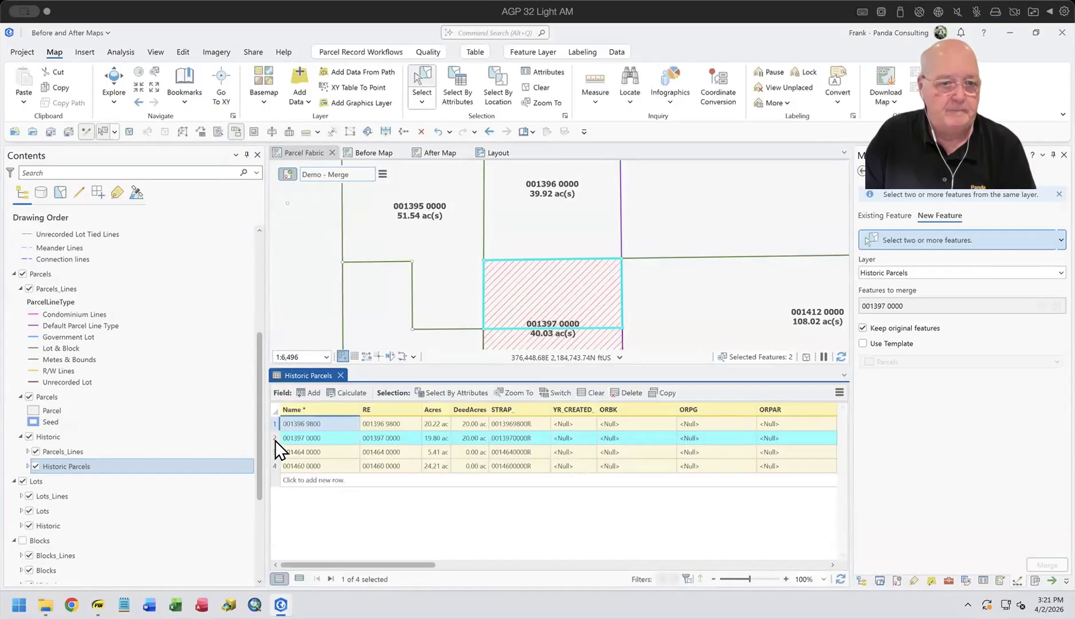
{"action": "left_click", "coordinate": [272, 452]}
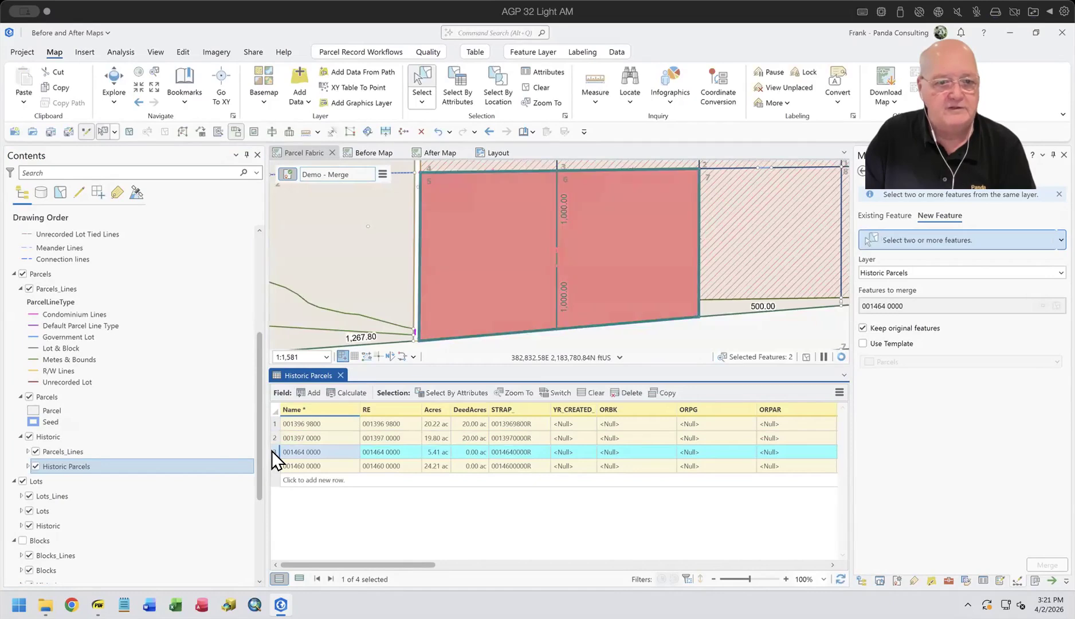
{"action": "right_click", "coordinate": [271, 450]}
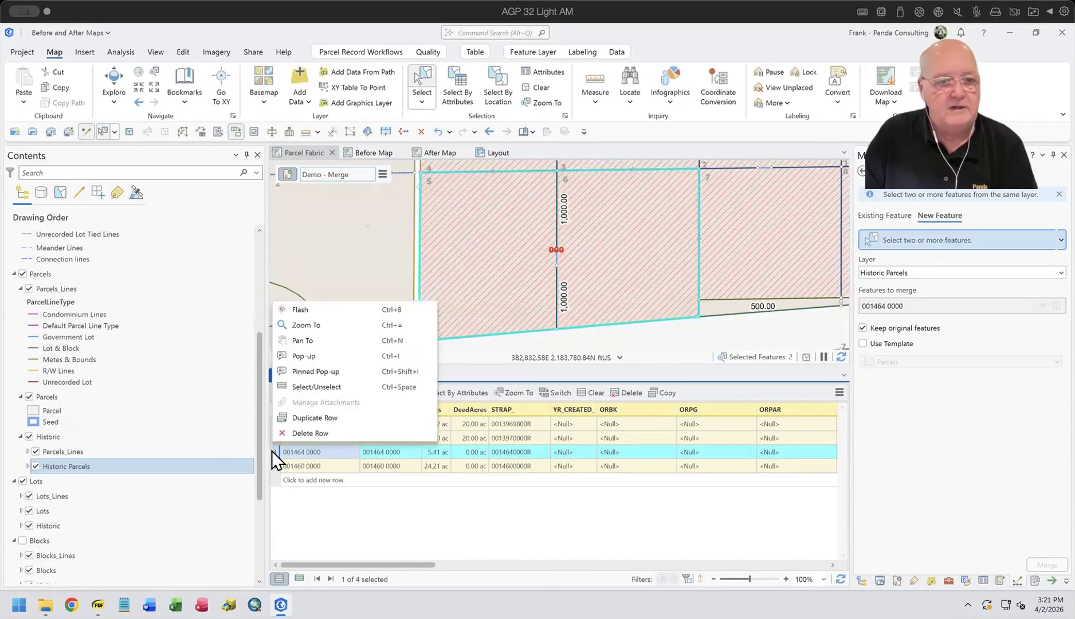
{"action": "left_click", "coordinate": [452, 530]}
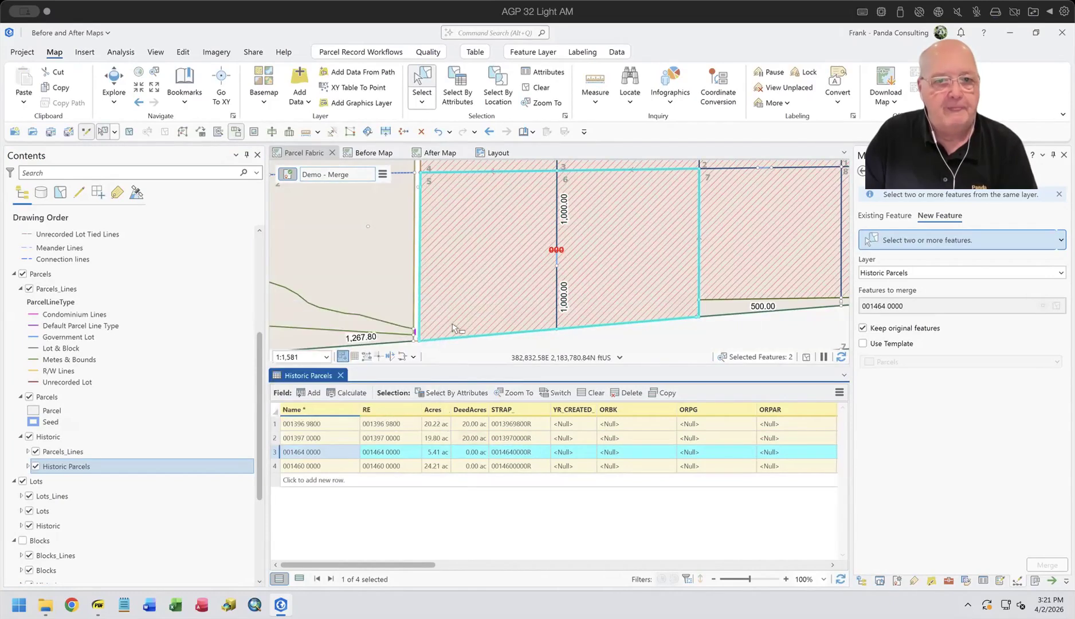
{"action": "left_click", "coordinate": [340, 375]}
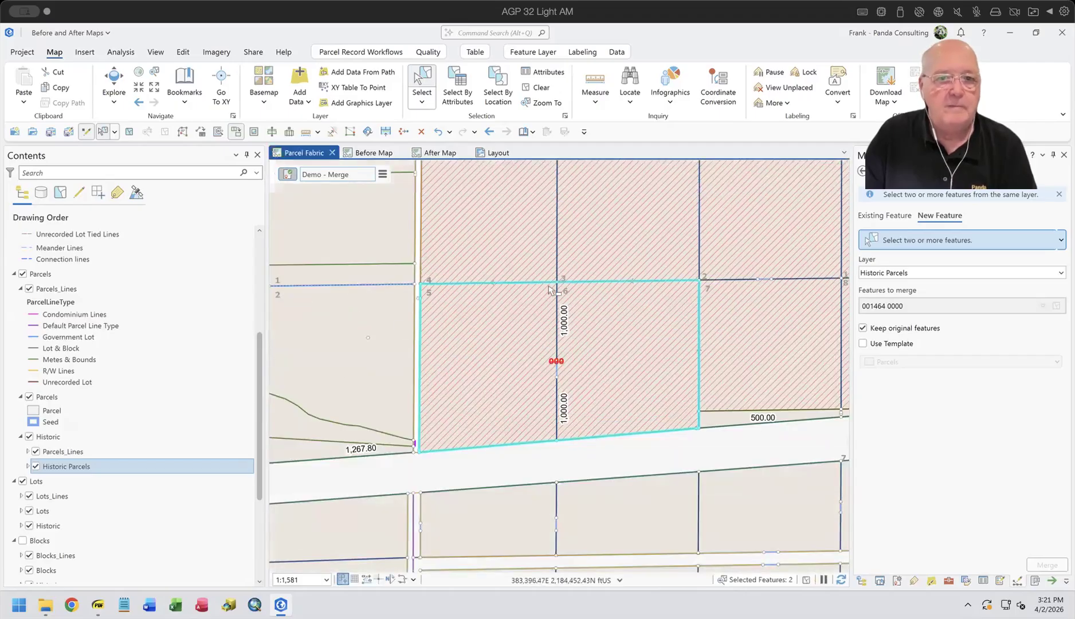
{"action": "left_click_drag", "start_coordinate": [494, 329], "coordinate": [519, 346]}
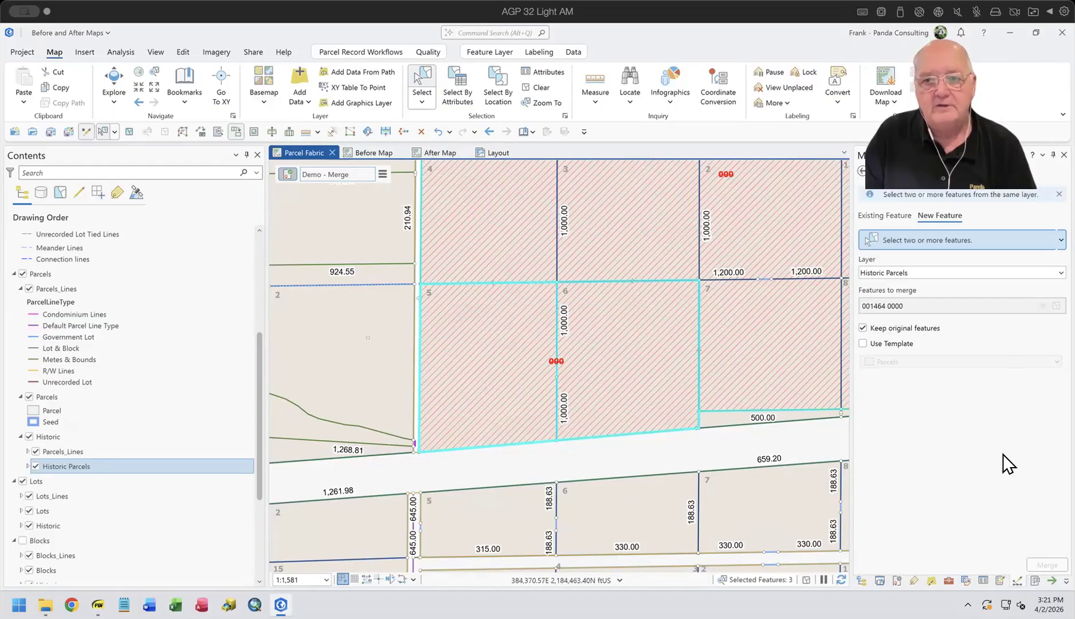
{"action": "left_click", "coordinate": [862, 171]}
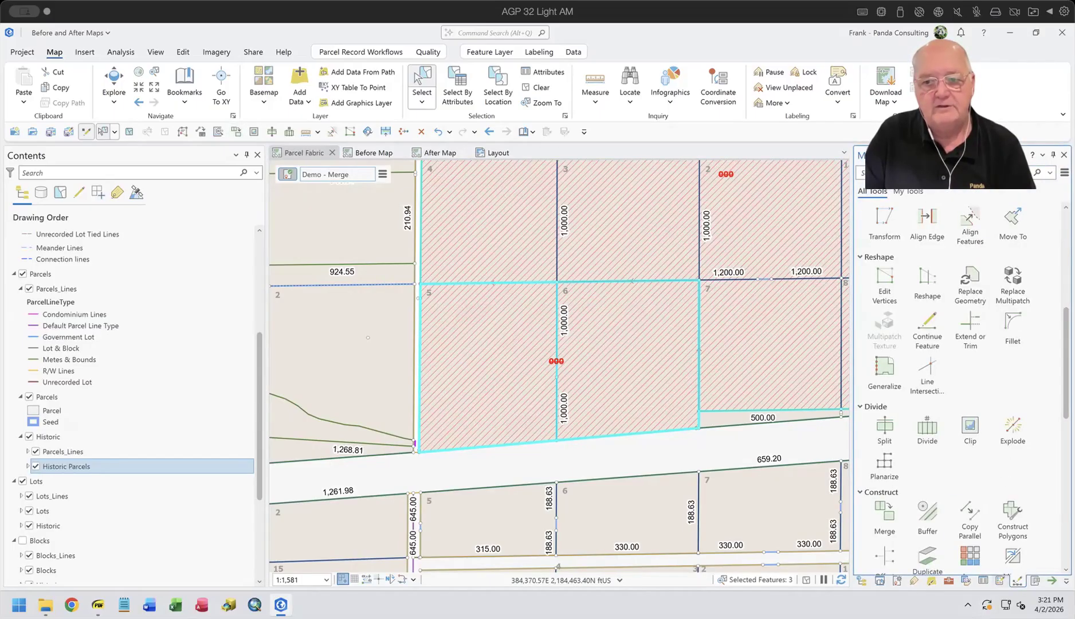
{"action": "left_click", "coordinate": [982, 581]}
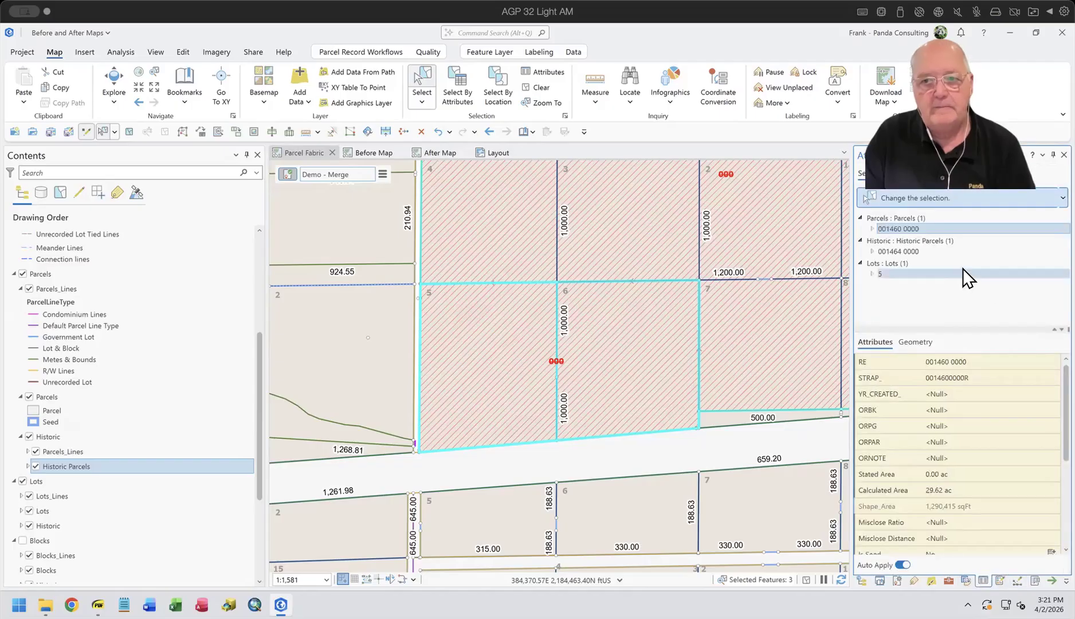
{"action": "left_click", "coordinate": [899, 228]}
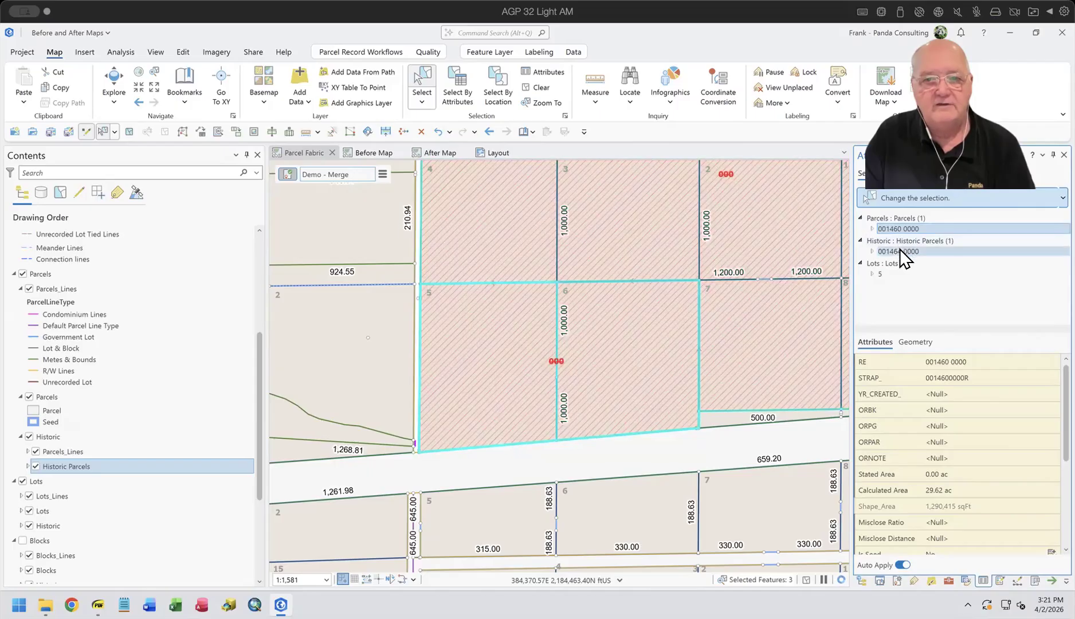
{"action": "left_click", "coordinate": [899, 248]}
{"action": "left_click", "coordinate": [896, 225]}
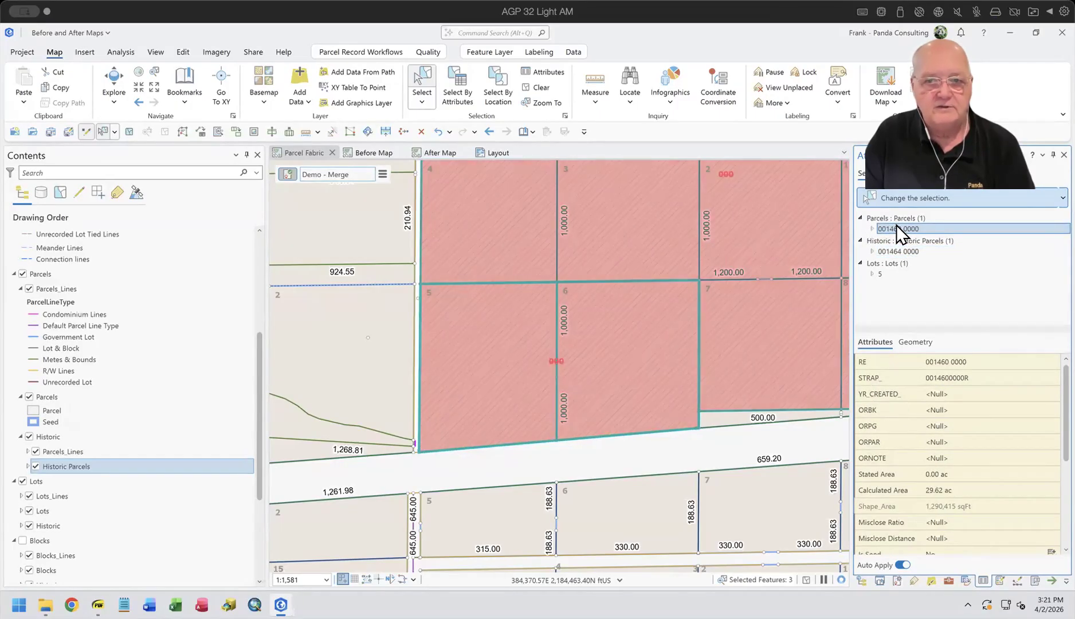
{"action": "right_click", "coordinate": [896, 225]}
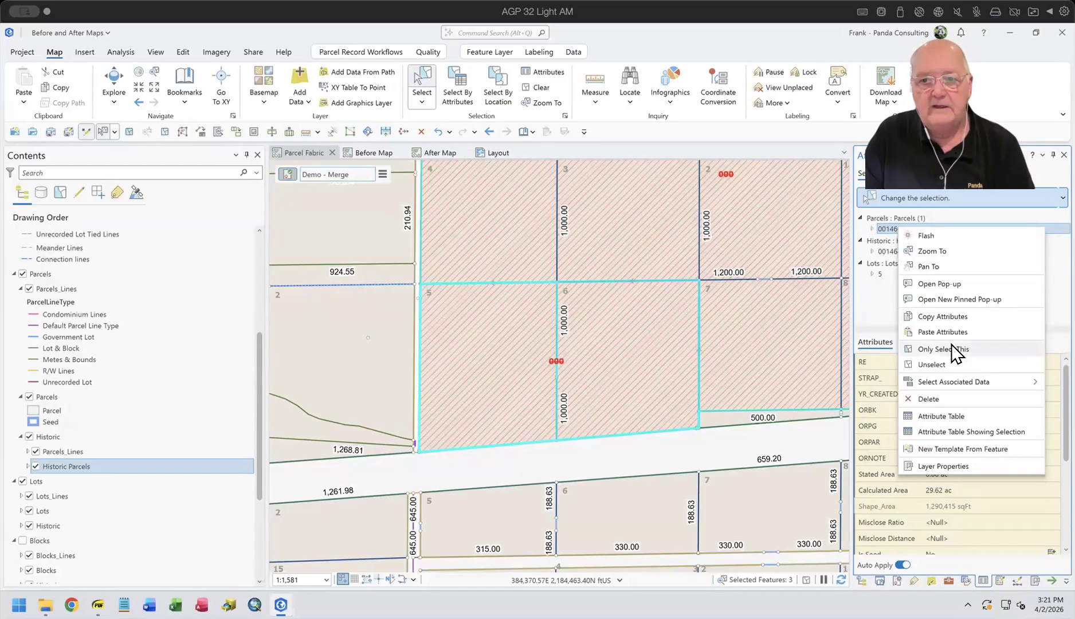
{"action": "left_click", "coordinate": [951, 347]}
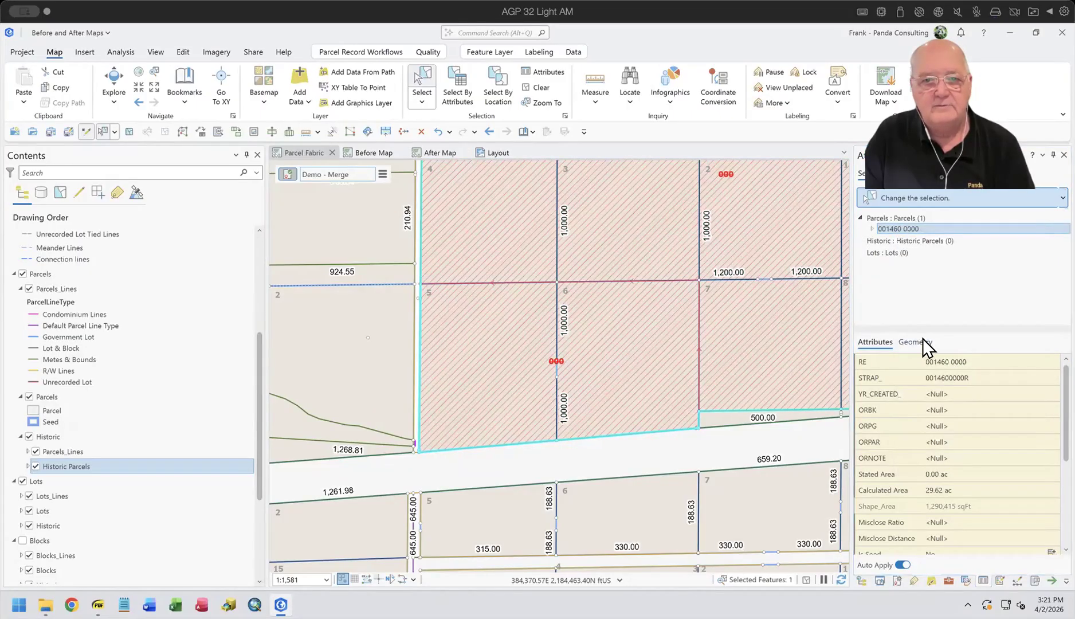
{"action": "scroll", "coordinate": [583, 320], "scroll_direction": "down", "scroll_amount": 1}
{"action": "scroll", "coordinate": [583, 321], "scroll_direction": "down", "scroll_amount": 2}
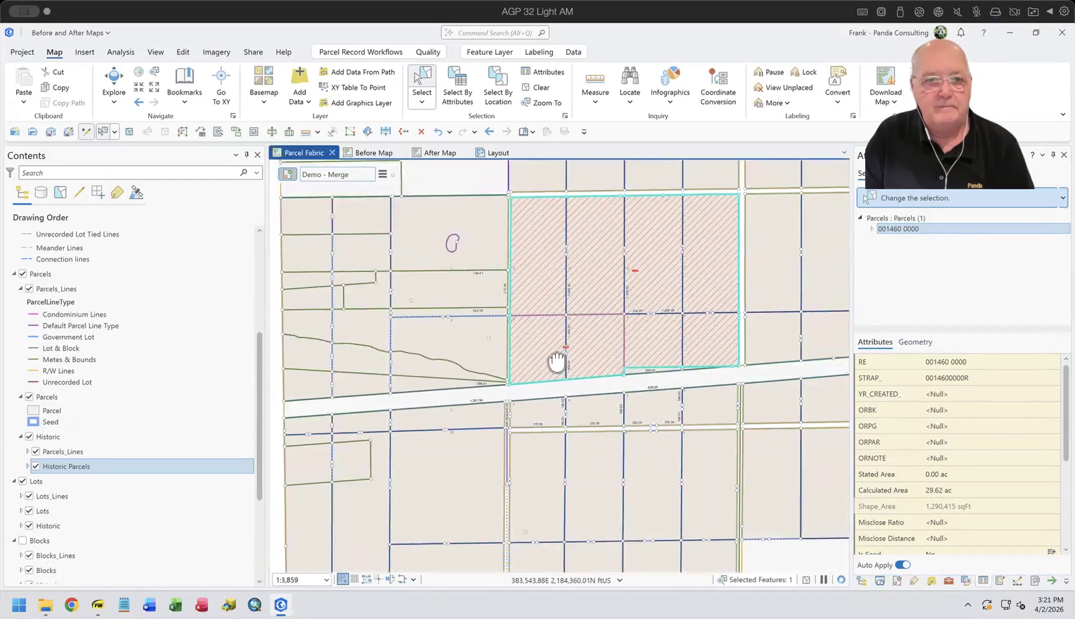
{"action": "left_click", "coordinate": [382, 174]}
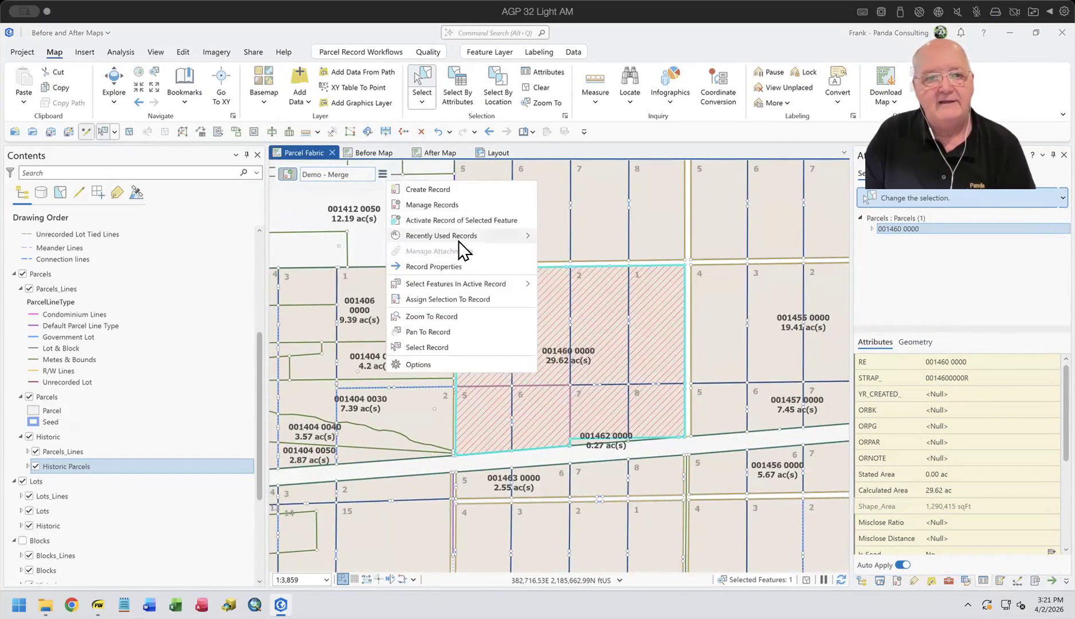
{"action": "left_click", "coordinate": [456, 220]}
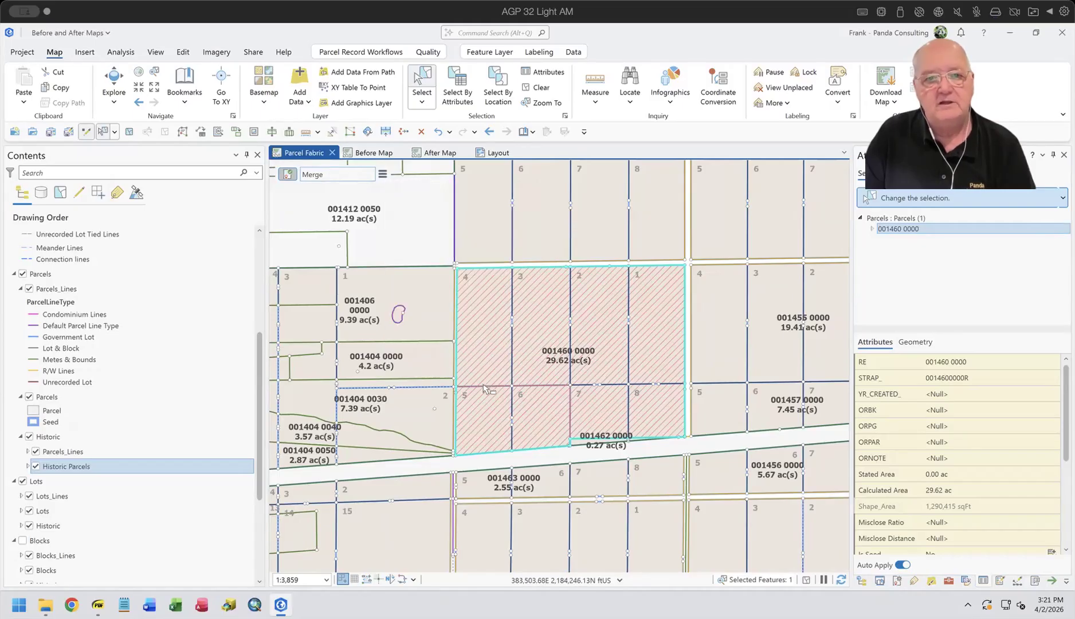
{"action": "left_click", "coordinate": [382, 174]}
{"action": "left_click", "coordinate": [453, 343]}
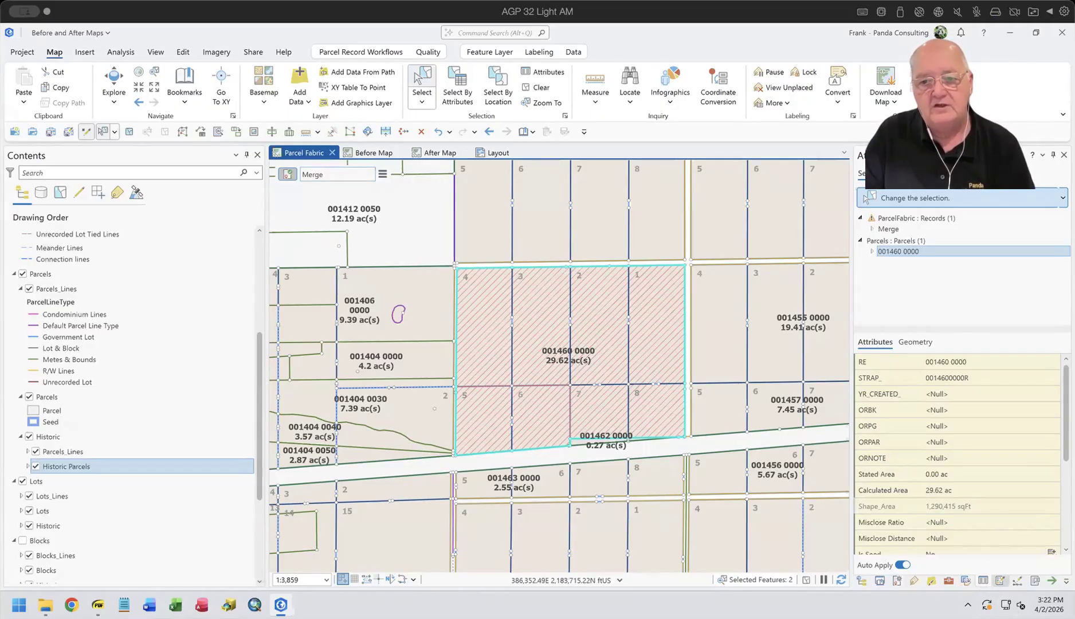
Step: Run Export Parcel Record Features on the selected record with Records as input and BaforeAfter as the target feature dataset
{"action": "left_click", "coordinate": [948, 580]}
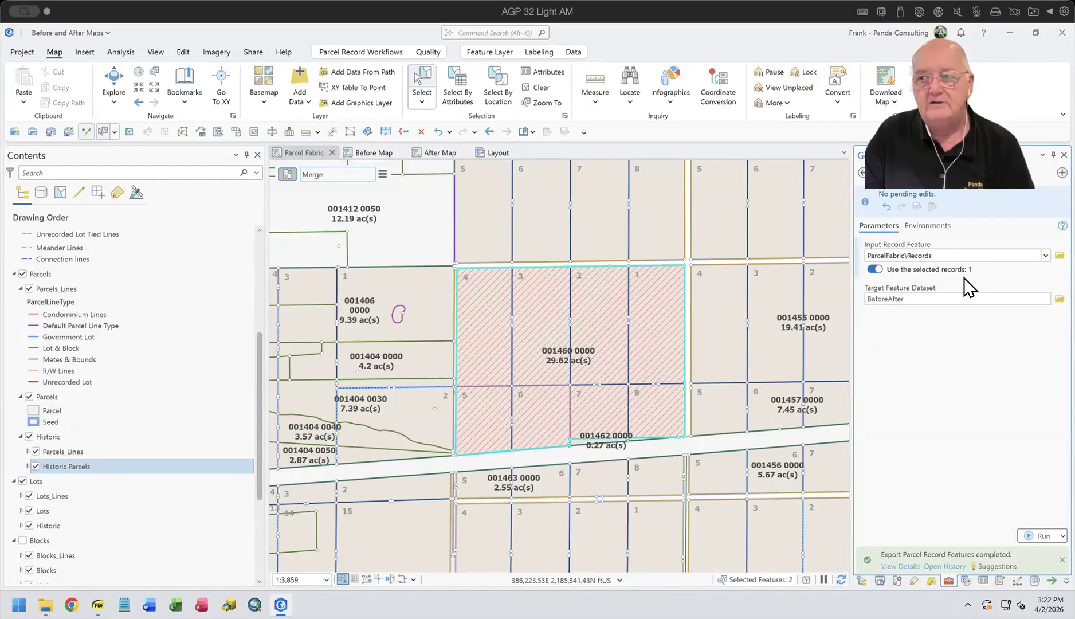
{"action": "left_click", "coordinate": [1045, 529]}
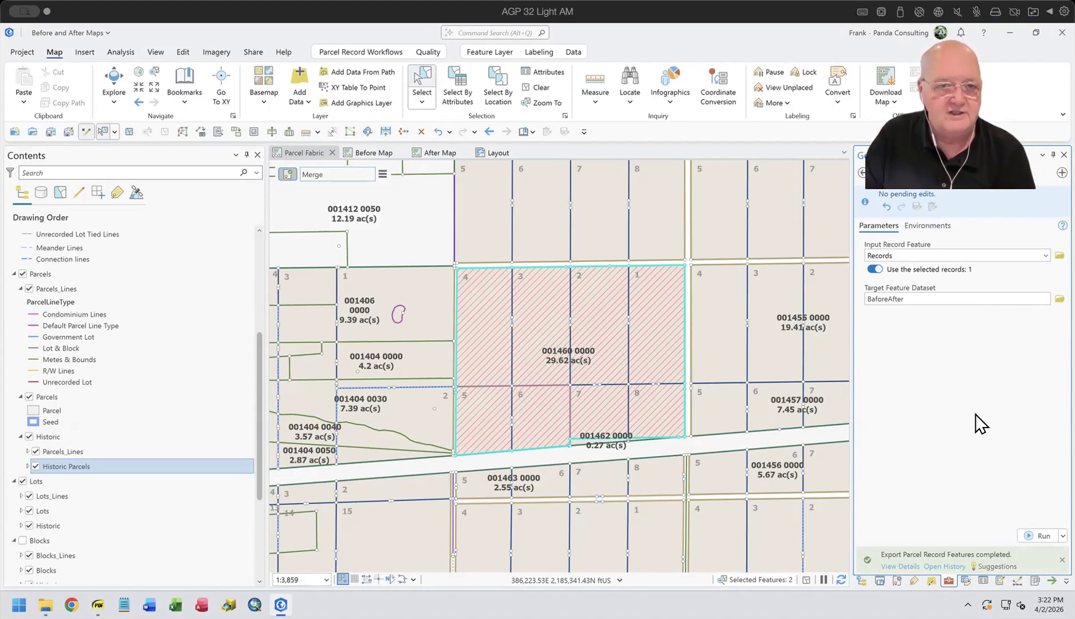
{"action": "left_click_drag", "start_coordinate": [598, 349], "coordinate": [576, 332]}
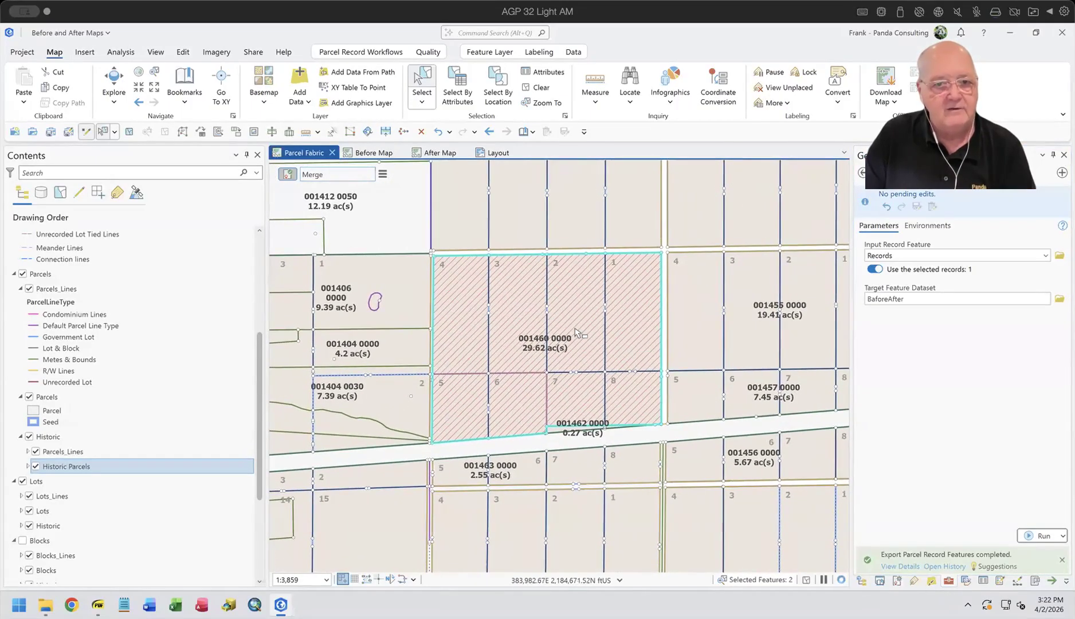
{"action": "scroll", "coordinate": [576, 333], "scroll_direction": "up", "scroll_amount": 3}
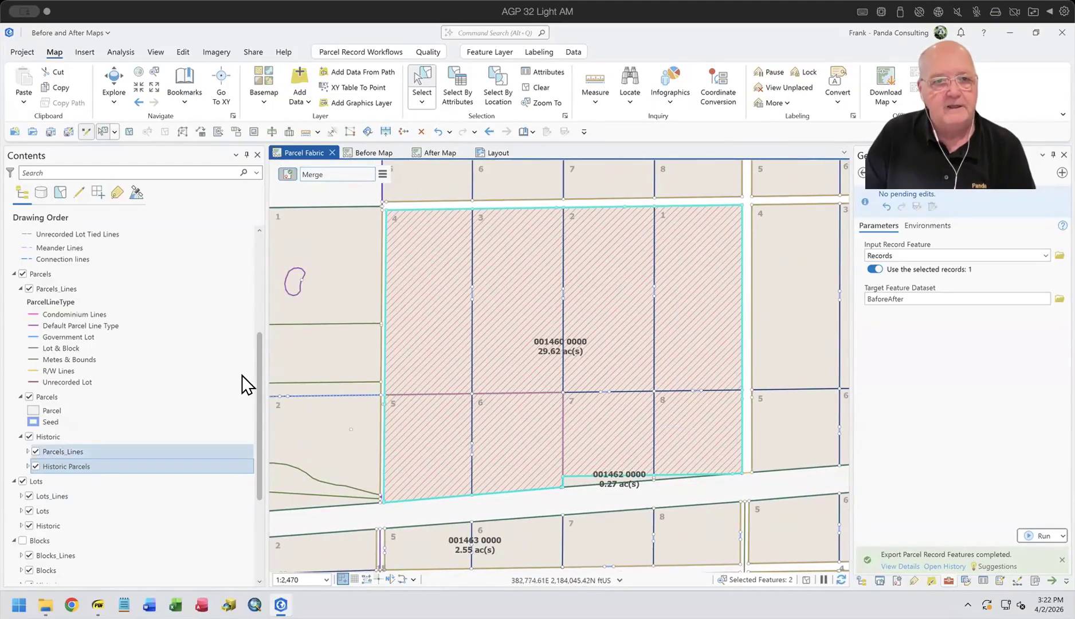
{"action": "left_click", "coordinate": [494, 150]}
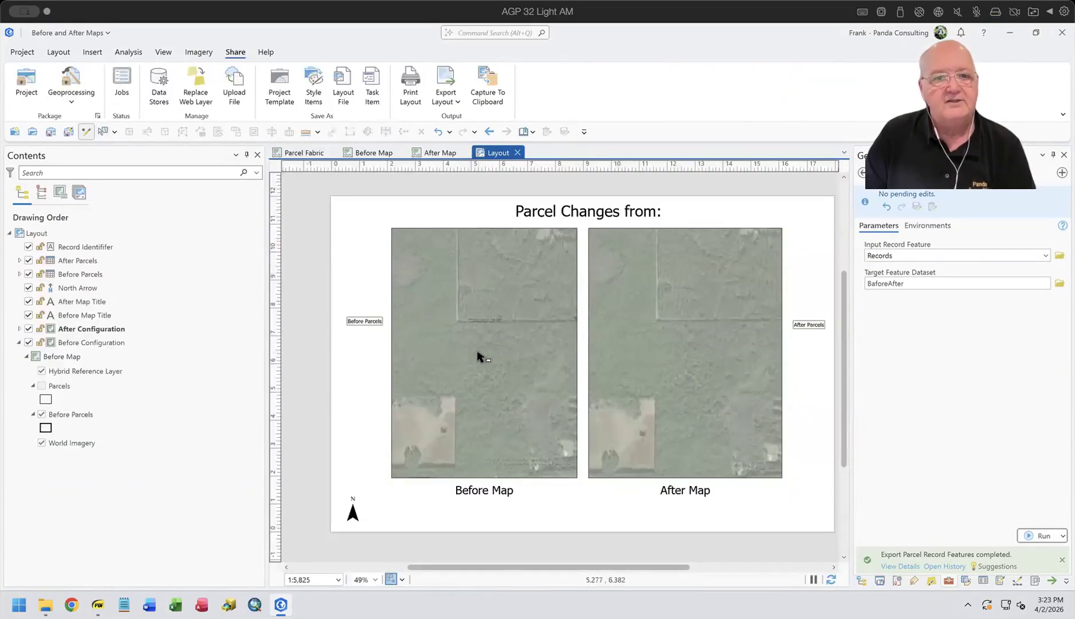
{"action": "left_click", "coordinate": [295, 151]}
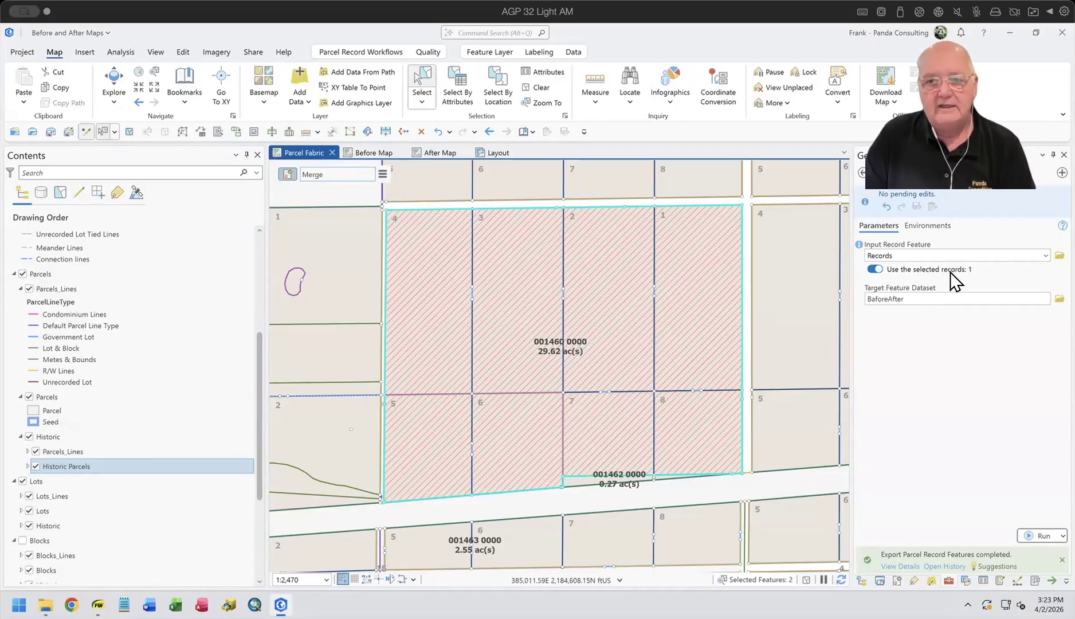
{"action": "left_click", "coordinate": [875, 269]}
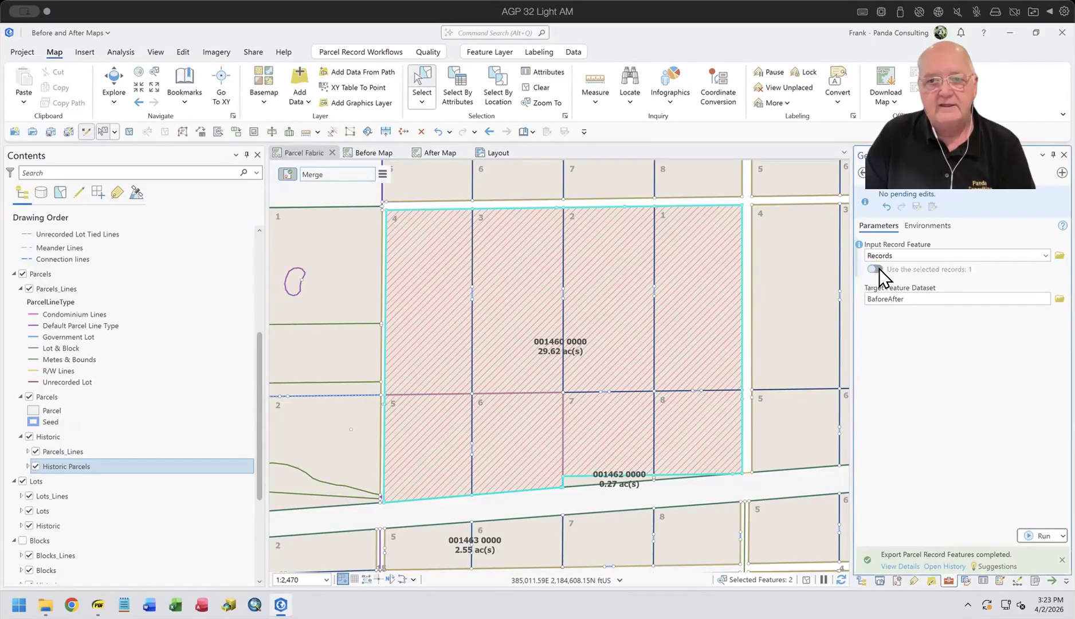
{"action": "left_click", "coordinate": [876, 269]}
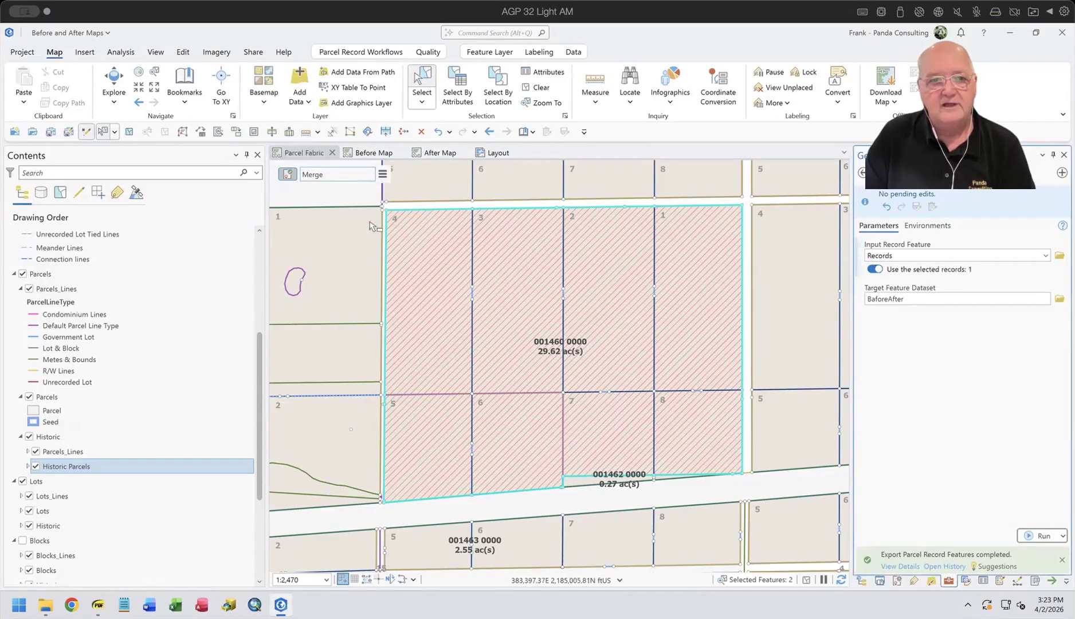
Step: Select the active merge record and set its name to "The is the second demo" in the record properties
{"action": "left_click", "coordinate": [382, 175]}
{"action": "left_click", "coordinate": [450, 347]}
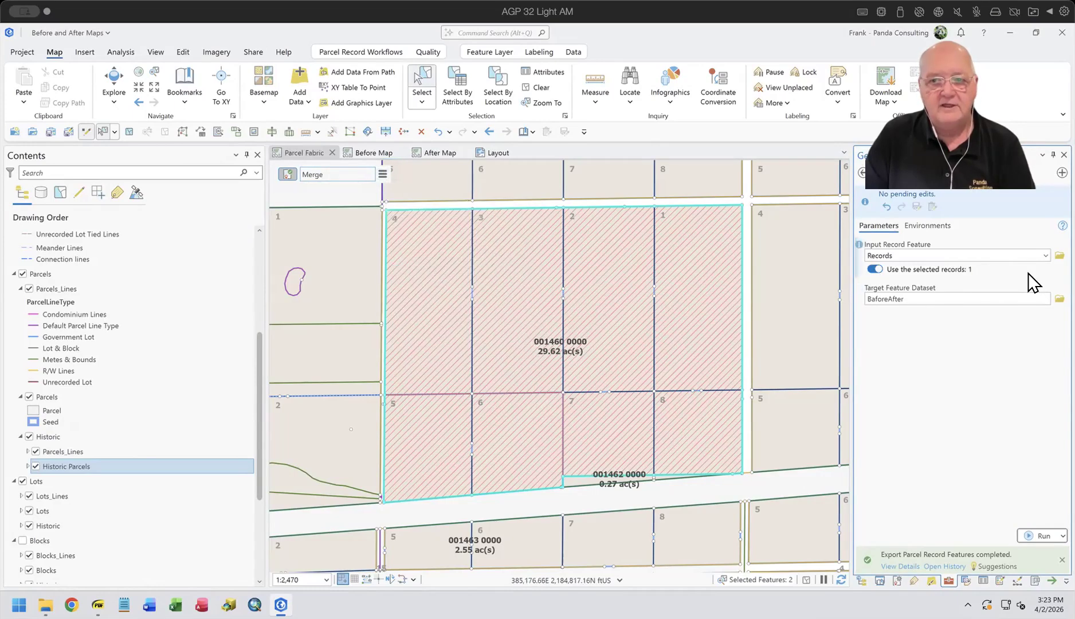
{"action": "left_click", "coordinate": [382, 174]}
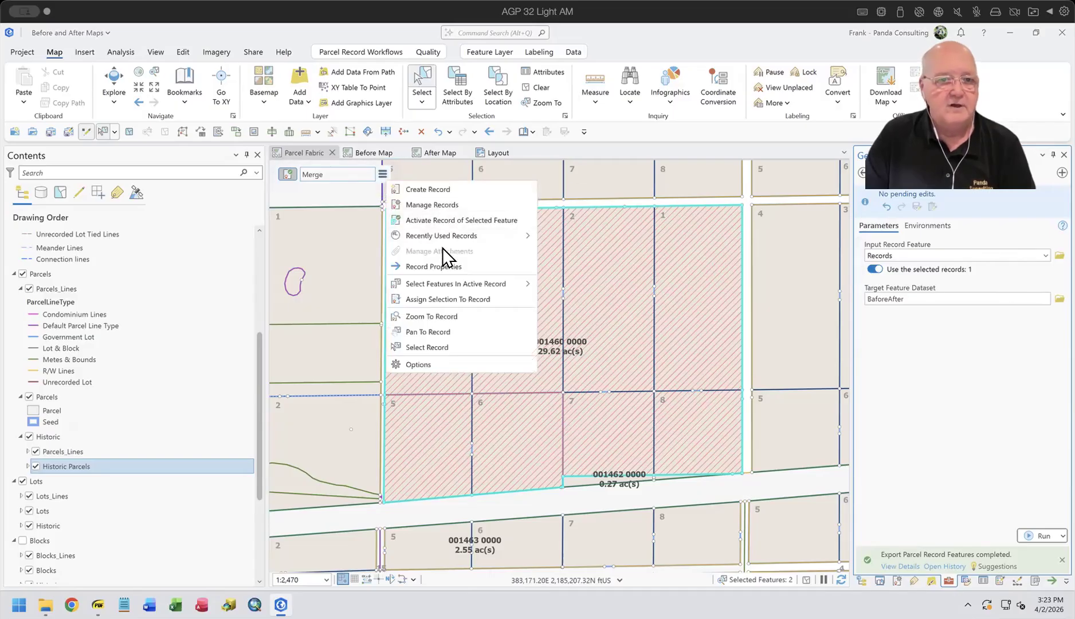
{"action": "left_click", "coordinate": [452, 267]}
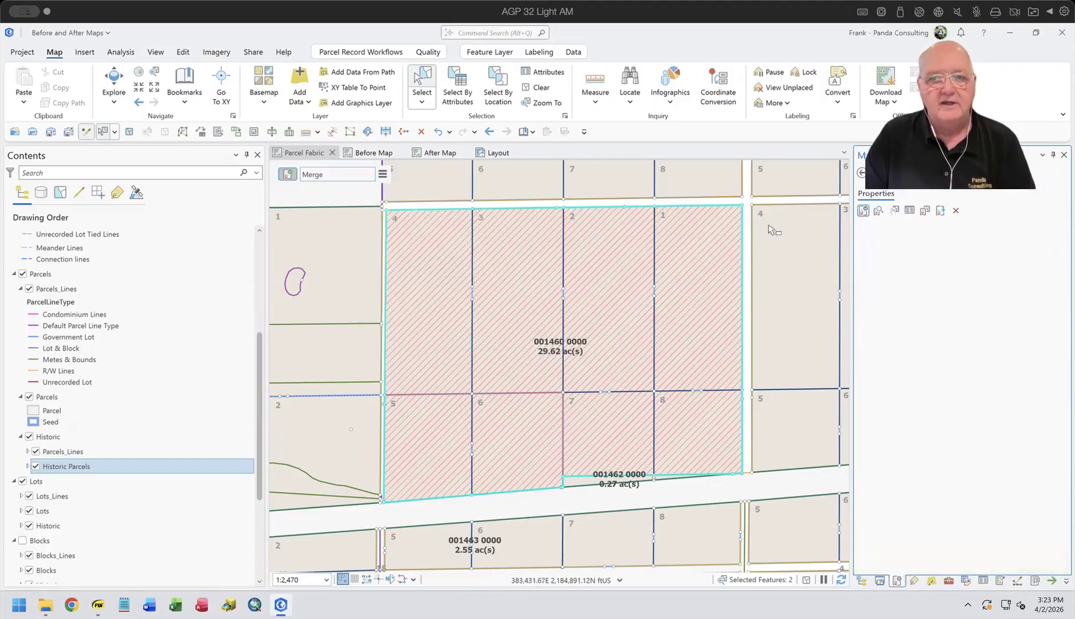
{"action": "left_click", "coordinate": [983, 229]}
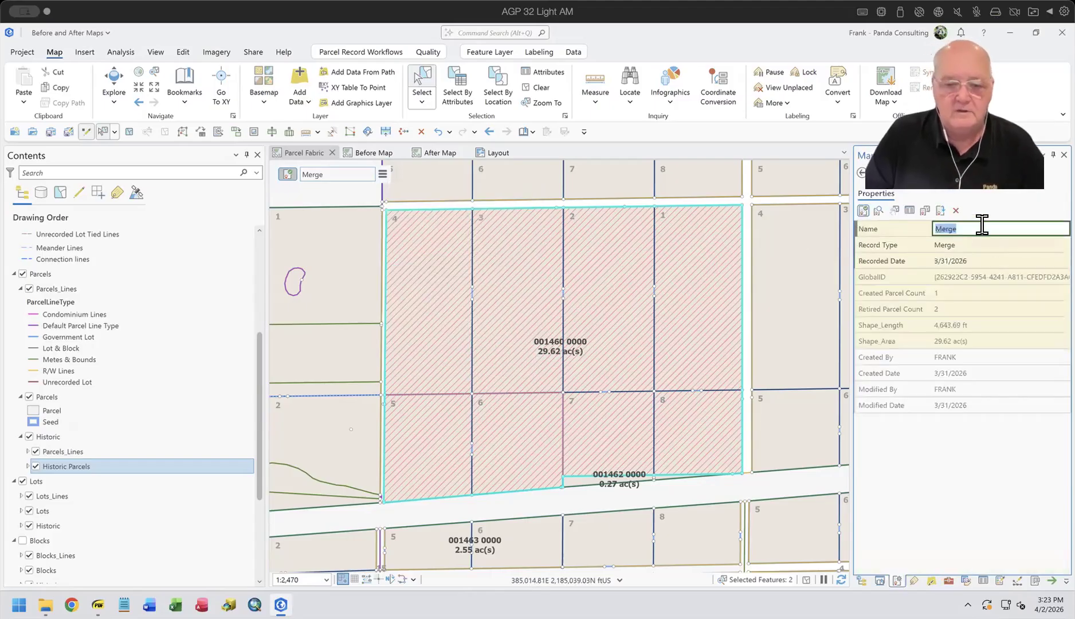
{"action": "type", "text": "The is the secon"}
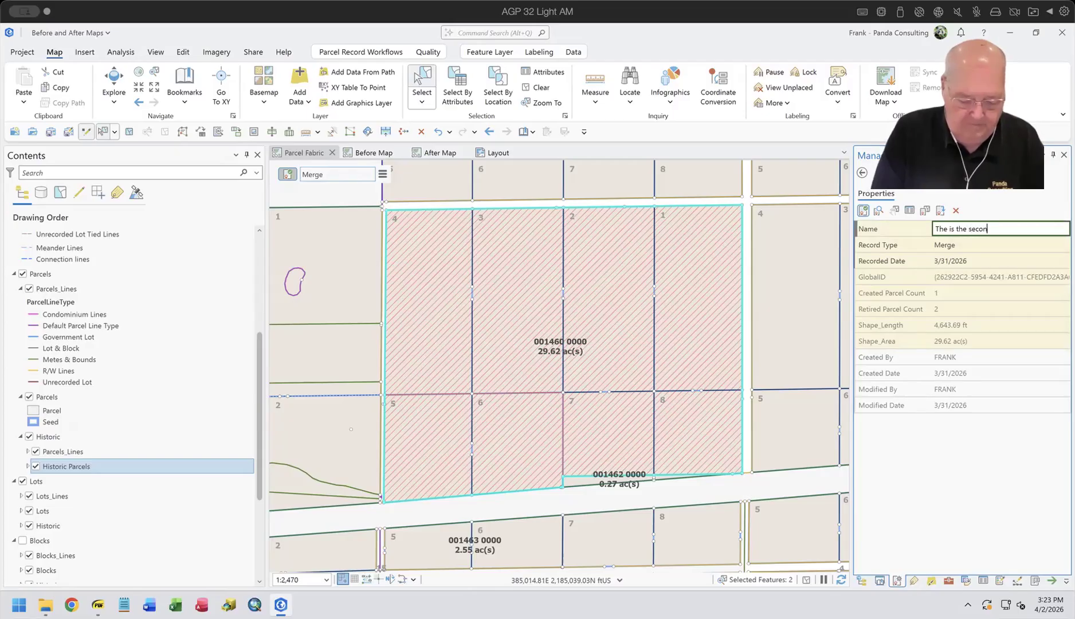
{"action": "type", "text": "d demo"}
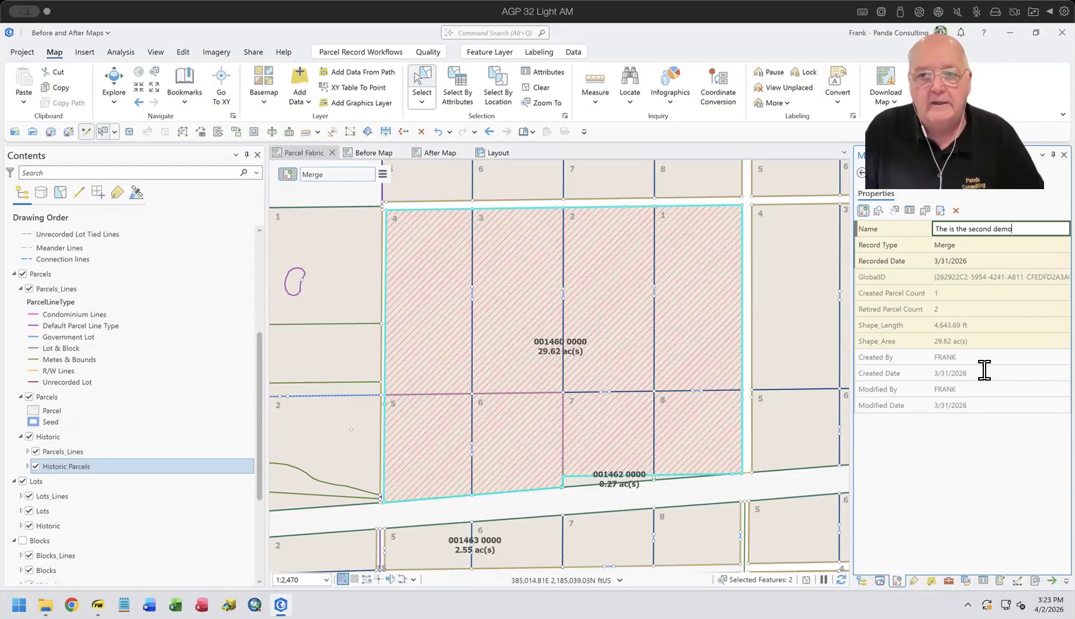
{"action": "left_click", "coordinate": [1046, 244]}
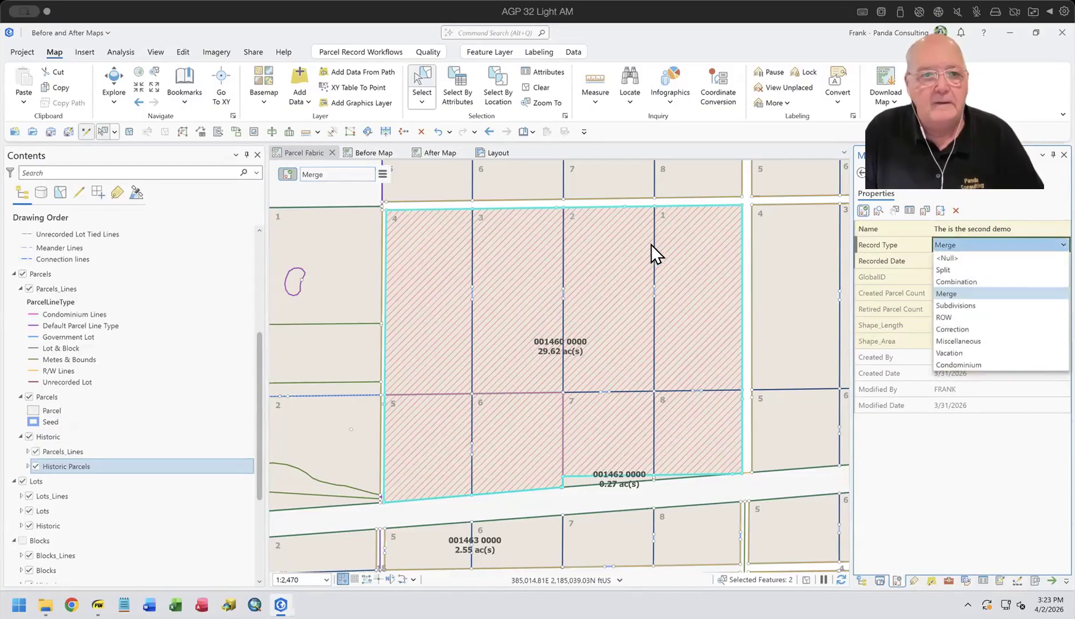
{"action": "left_click", "coordinate": [339, 188]}
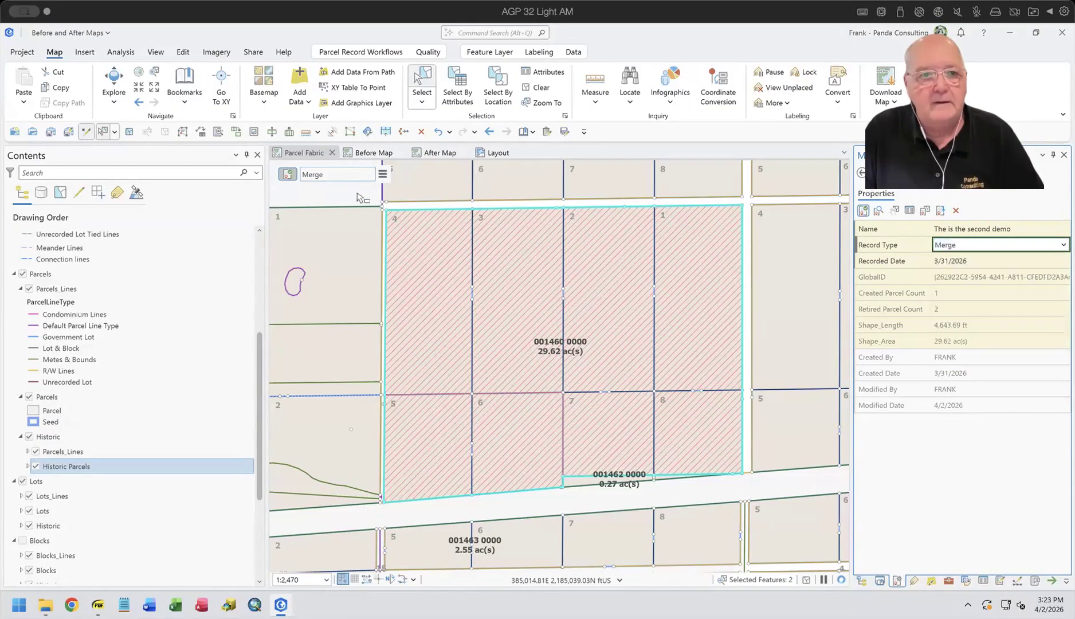
{"action": "left_click", "coordinate": [985, 228]}
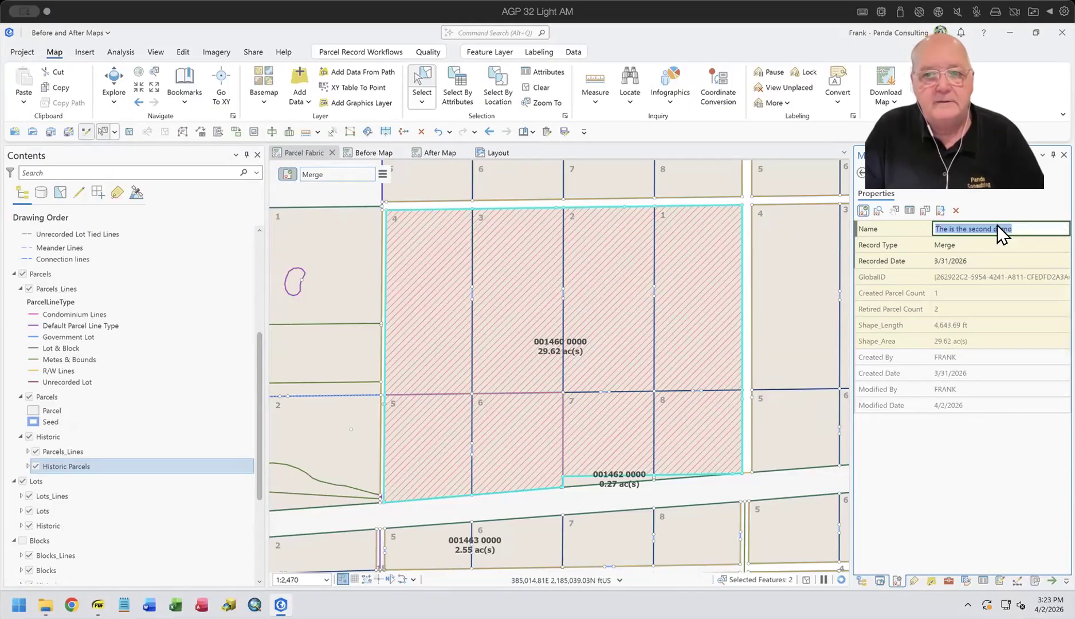
{"action": "left_click", "coordinate": [1032, 195]}
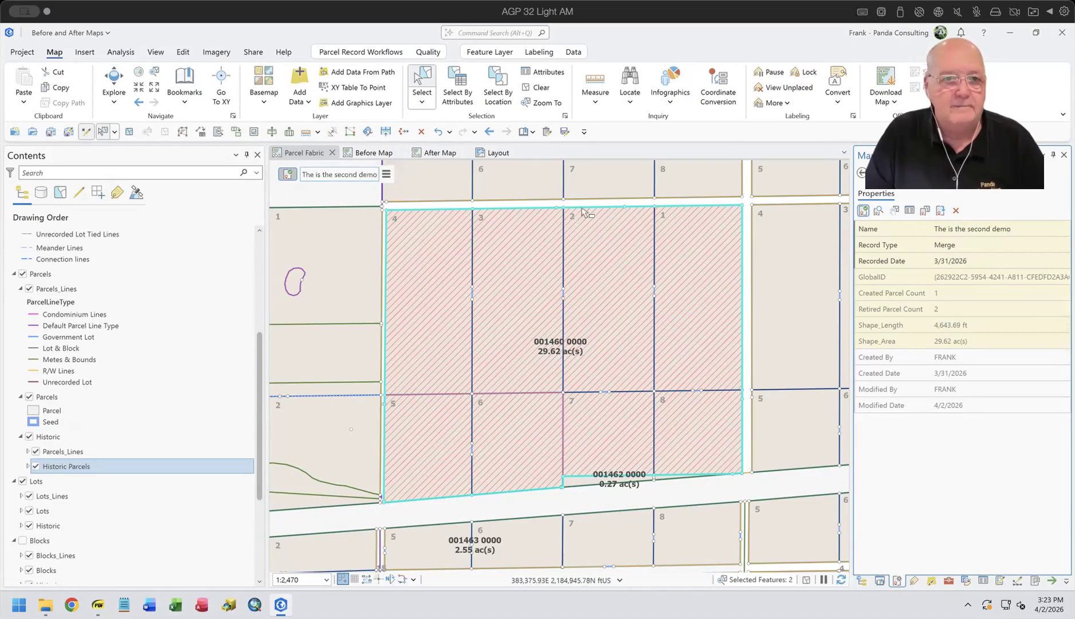
Step: Rerun Export Parcel Record Features on the selected record with Records as input and BaforeAfter as the target feature dataset
{"action": "left_click", "coordinate": [949, 580]}
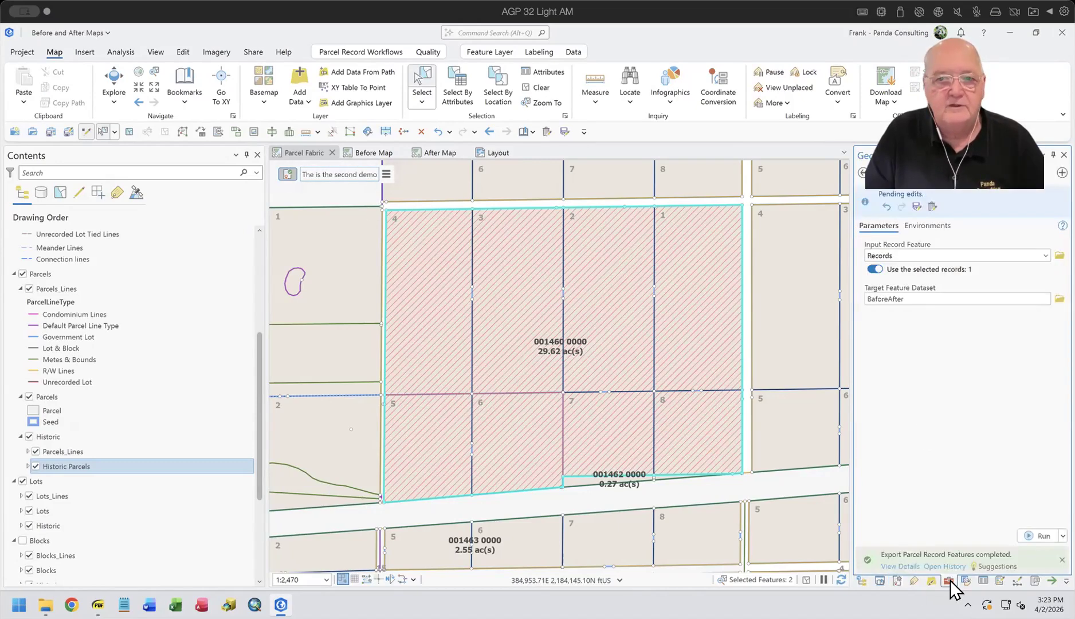
{"action": "left_click", "coordinate": [952, 255]}
{"action": "left_click", "coordinate": [924, 274]}
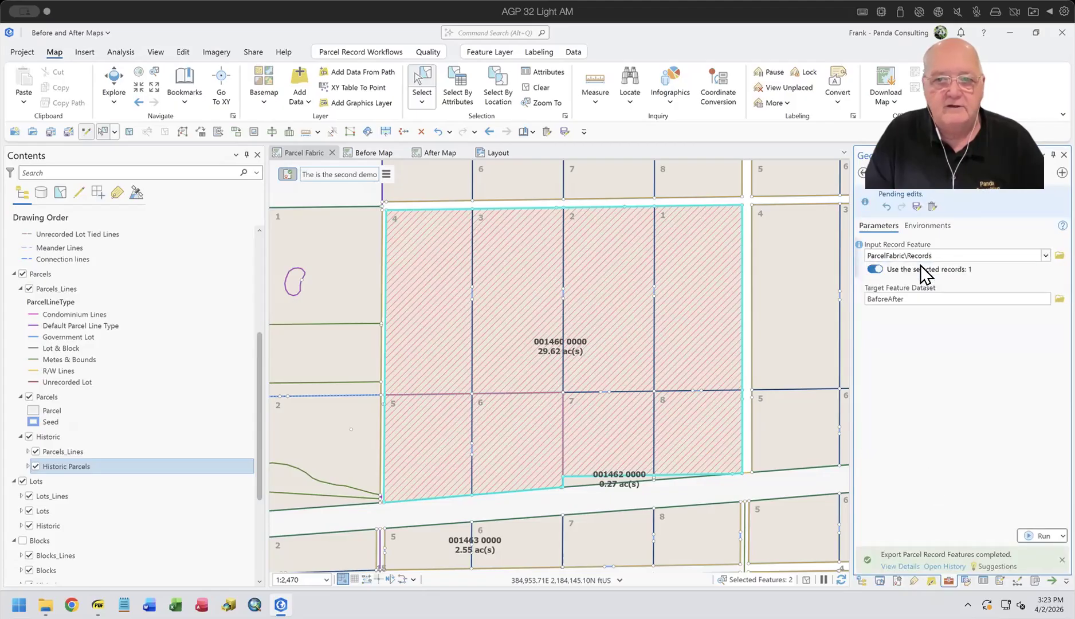
{"action": "left_click", "coordinate": [872, 271]}
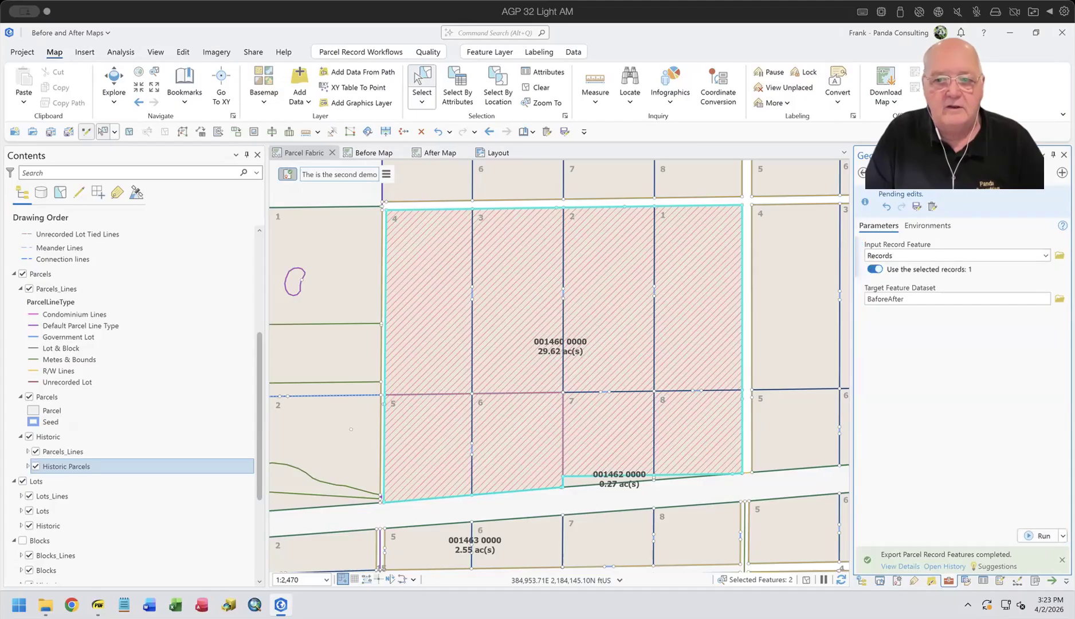
{"action": "left_click", "coordinate": [1038, 536]}
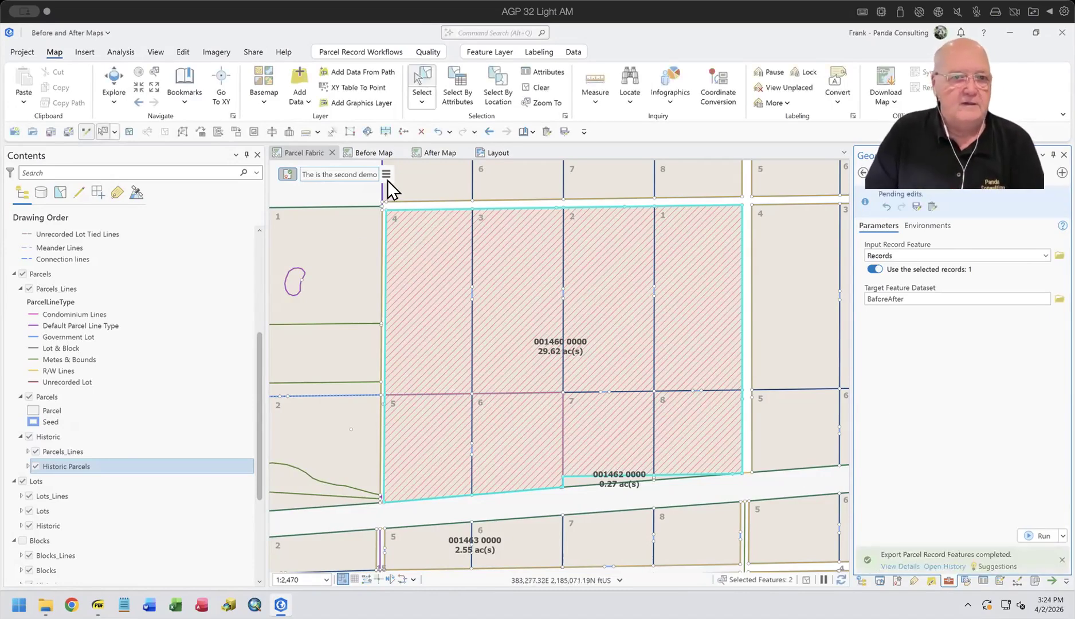
Step: Zoom the Before Map to the Before Parcels layer and compare its extent with the Parcel Fabric and After Map views
{"action": "left_click", "coordinate": [373, 151]}
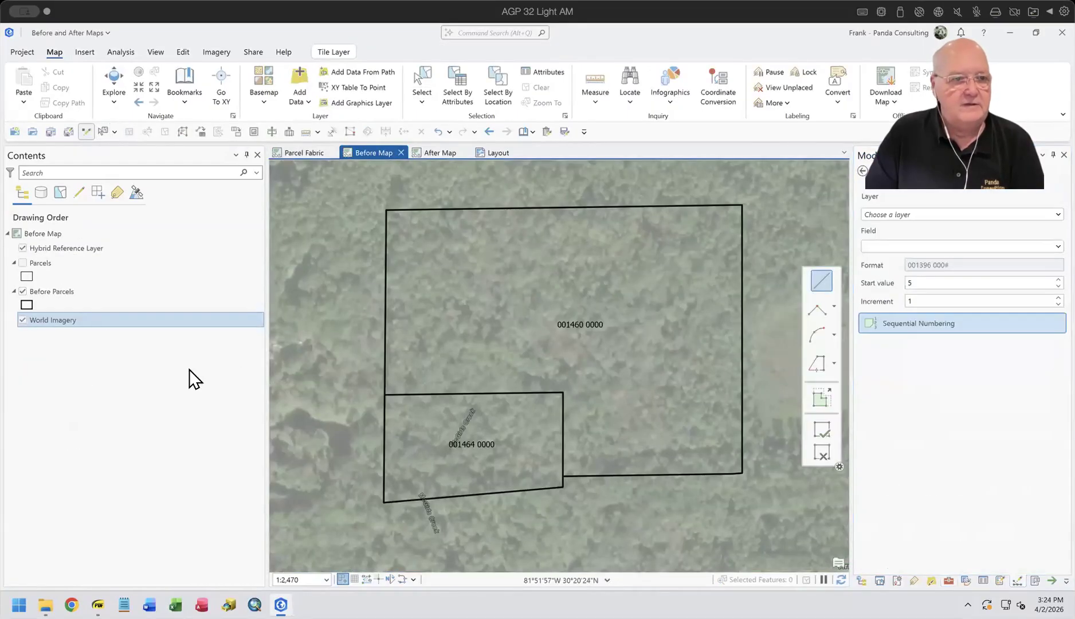
{"action": "right_click", "coordinate": [56, 294]}
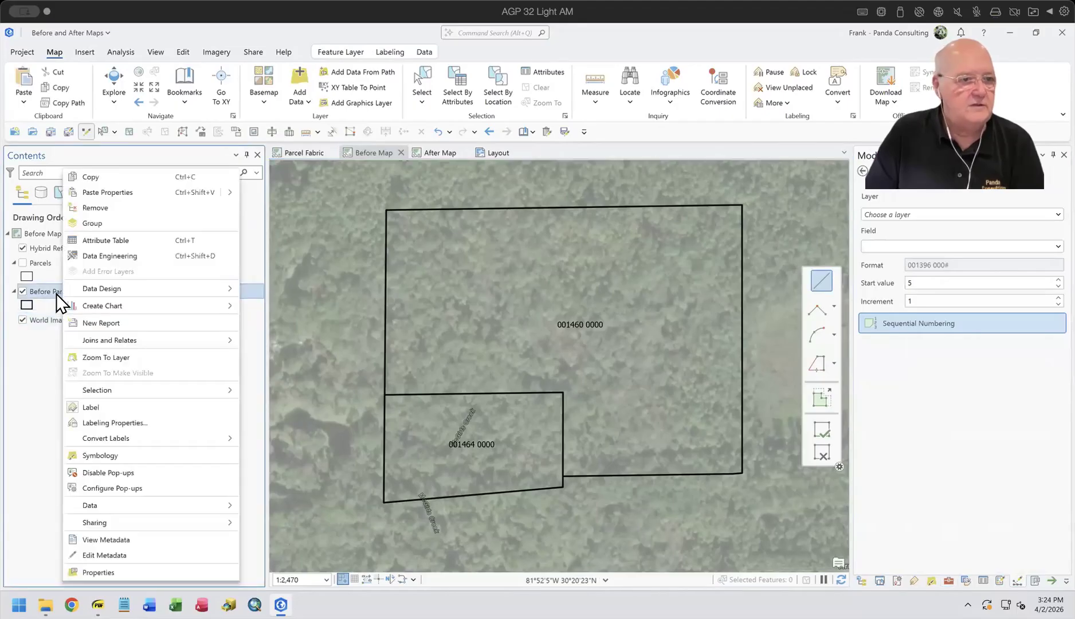
{"action": "left_click", "coordinate": [123, 359]}
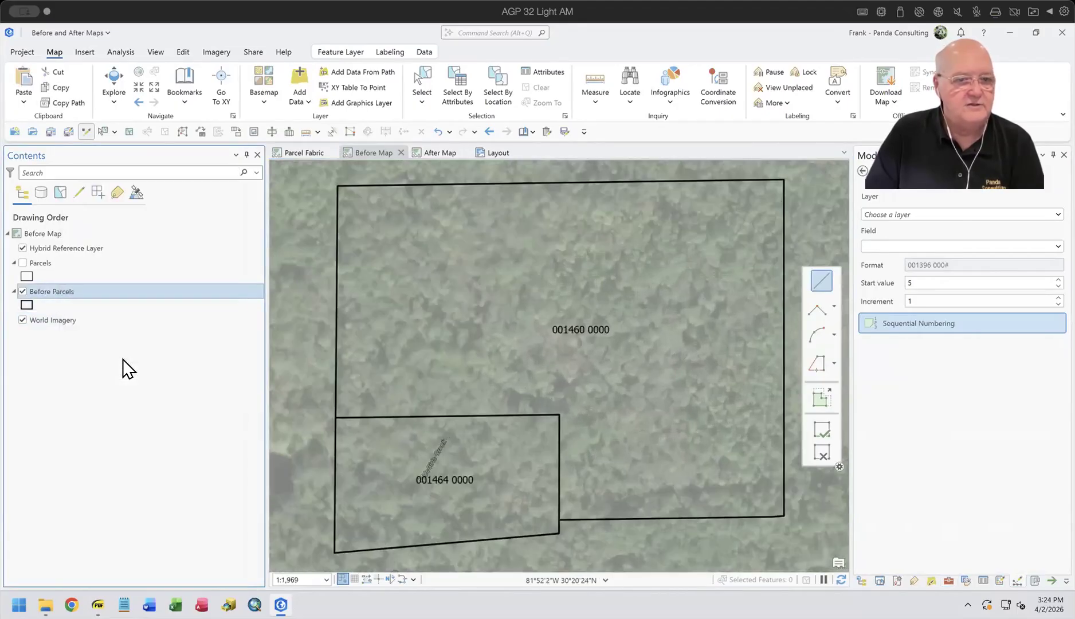
{"action": "left_click", "coordinate": [307, 152]}
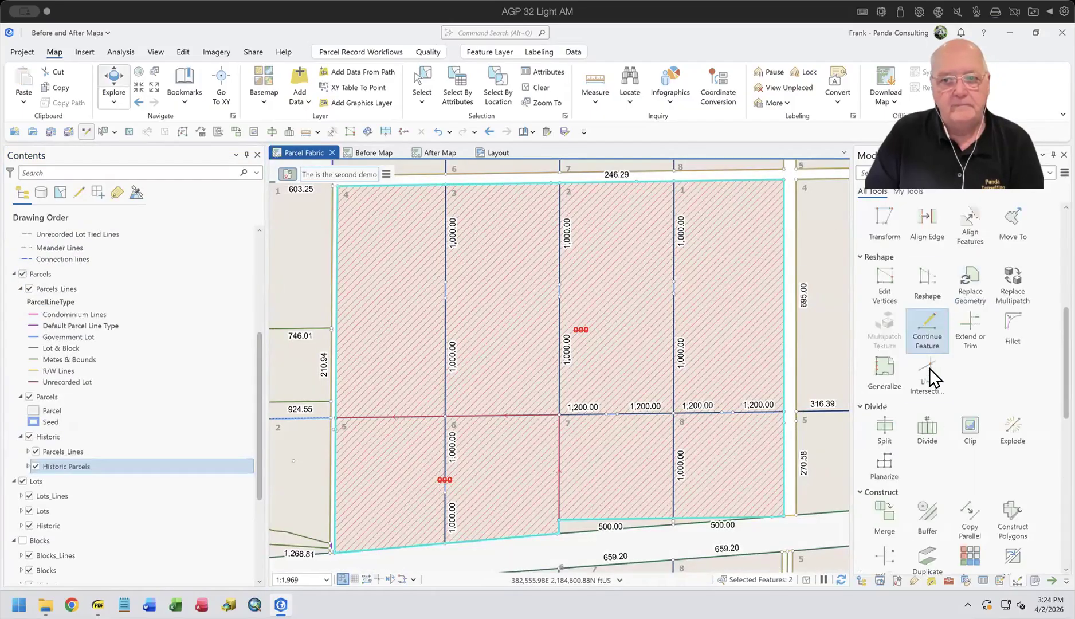
{"action": "left_click", "coordinate": [364, 162]}
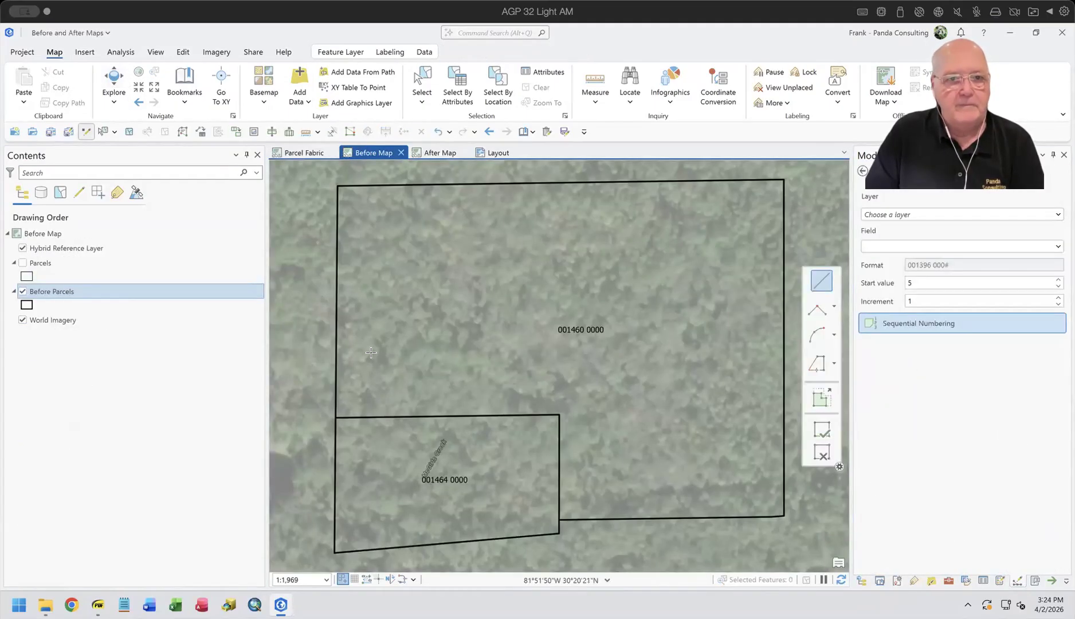
{"action": "left_click", "coordinate": [440, 152]}
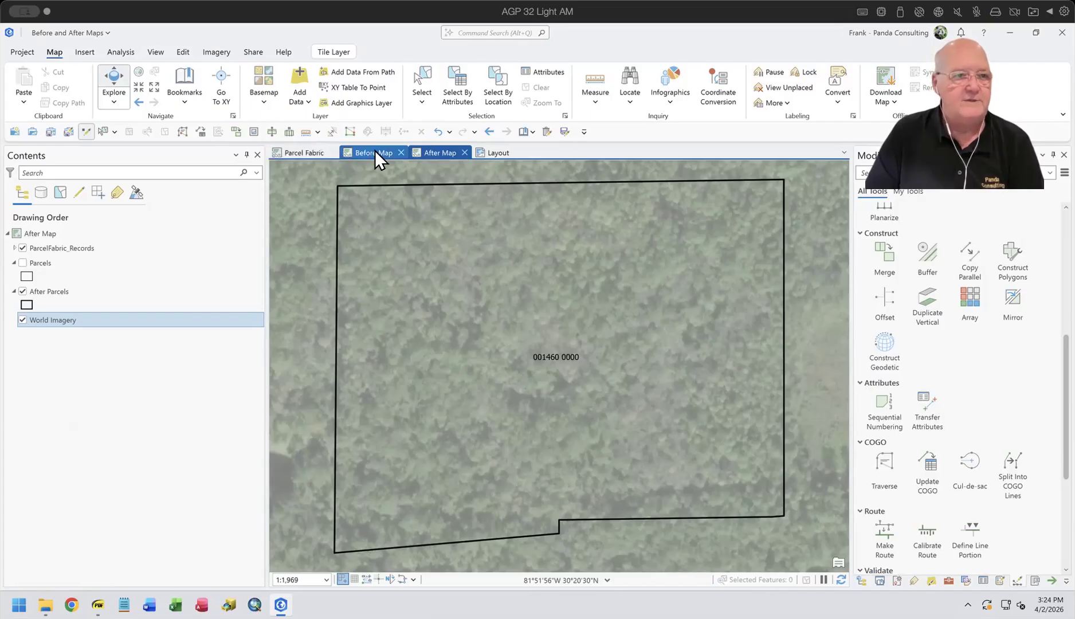
Step: Check the Center And Scale option for linking the map views
{"action": "left_click", "coordinate": [148, 52]}
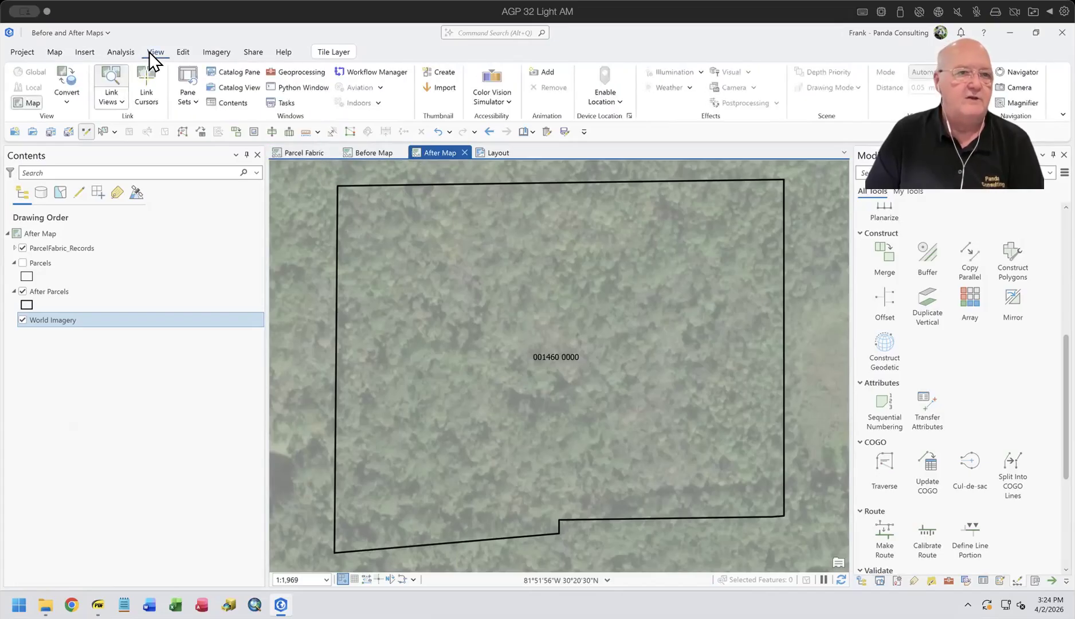
{"action": "left_click", "coordinate": [113, 103]}
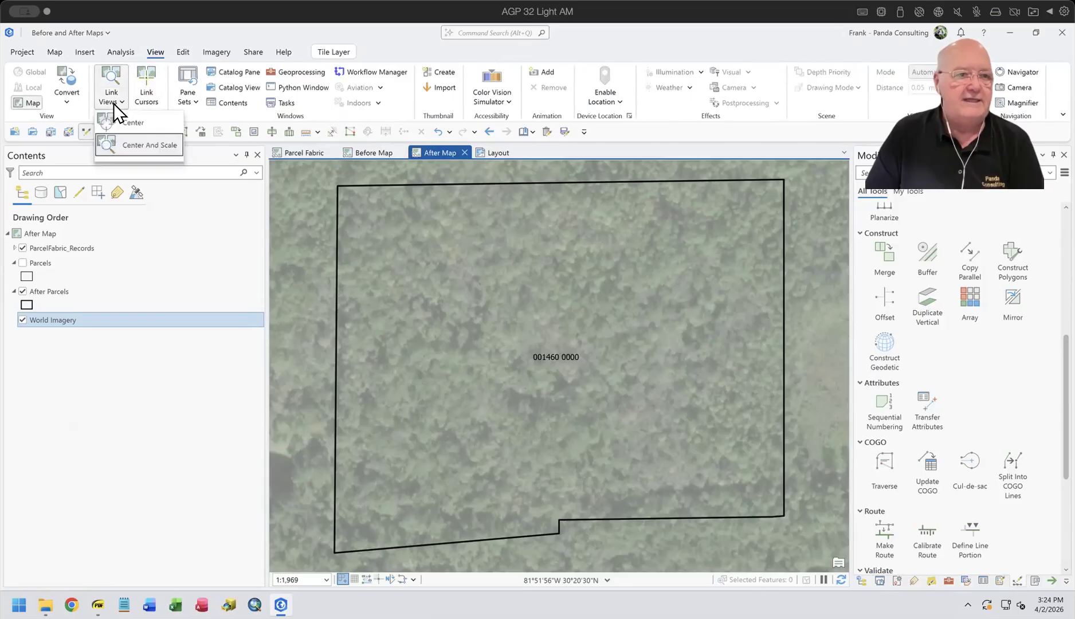
{"action": "left_click", "coordinate": [136, 149]}
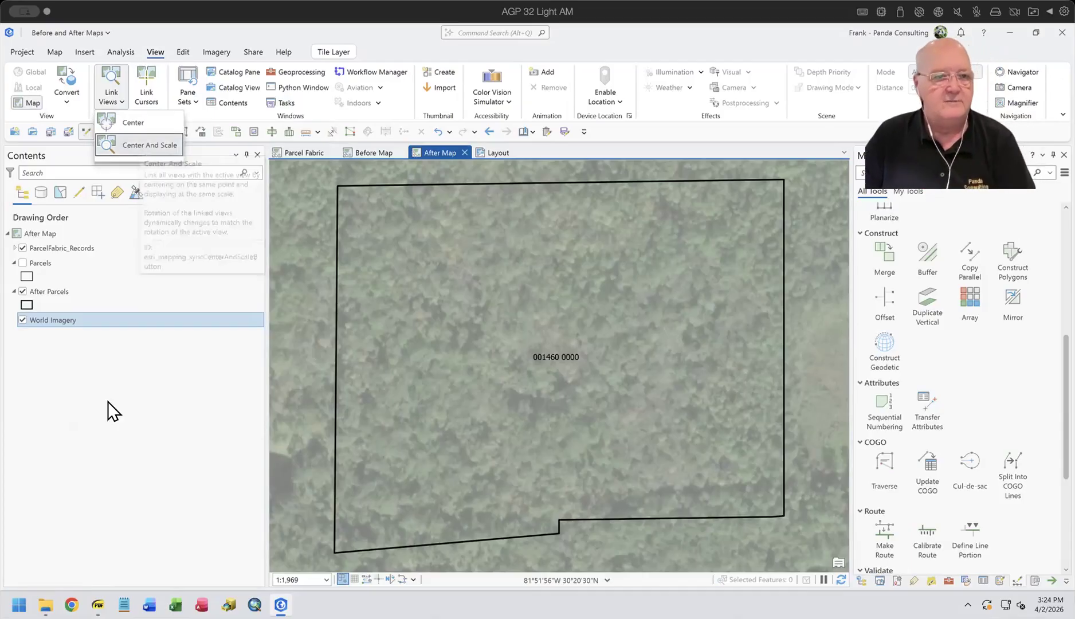
Step: Zoom both the before and the after map frames in the layout to the last active map
{"action": "left_click", "coordinate": [481, 152]}
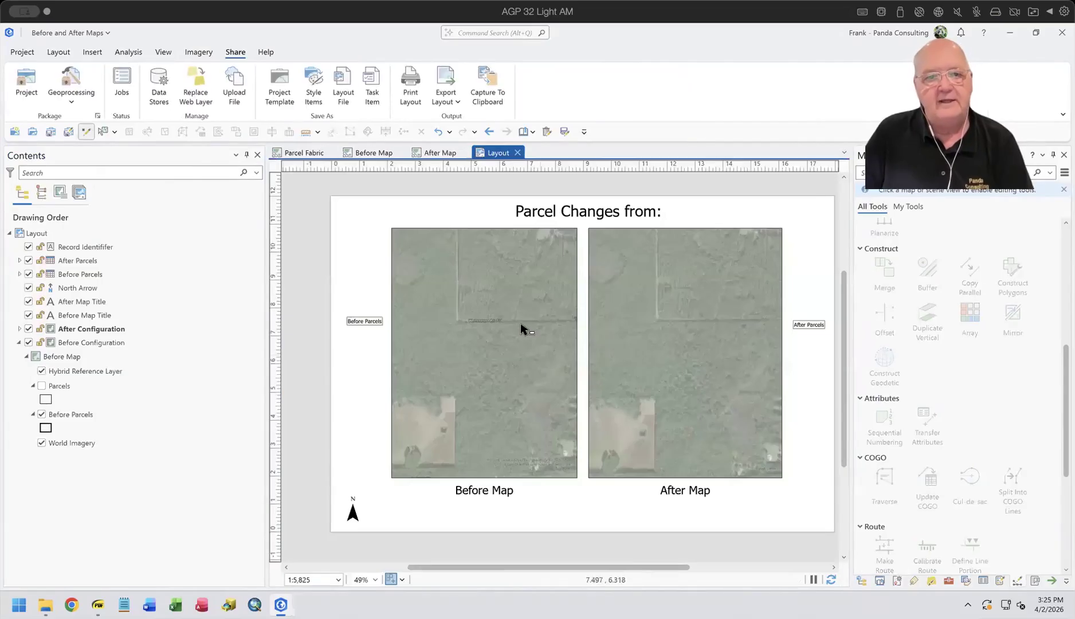
{"action": "left_click", "coordinate": [473, 308]}
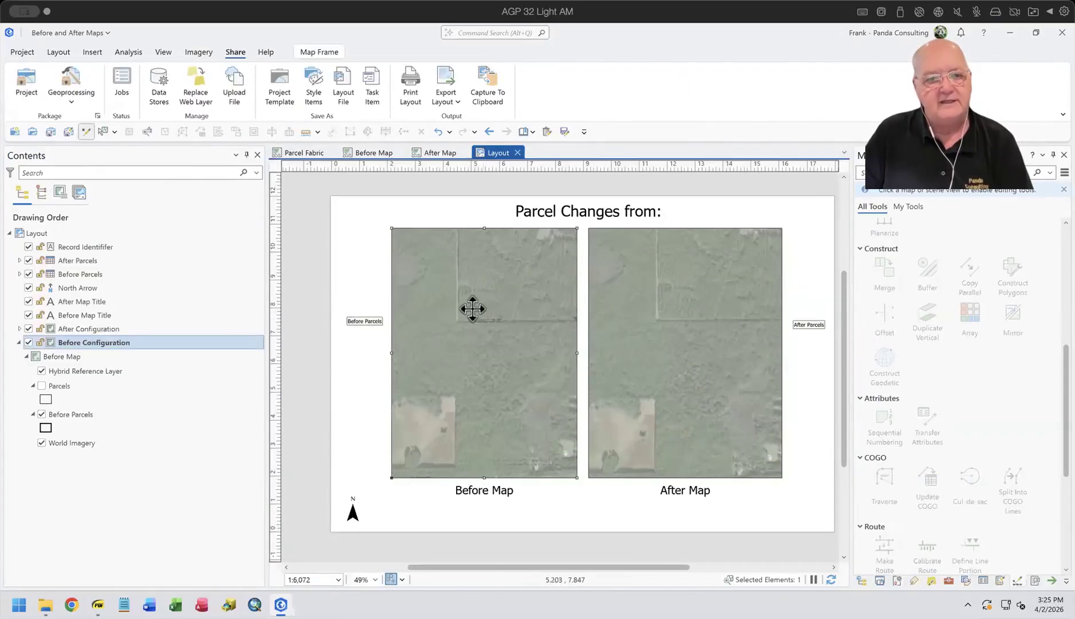
{"action": "right_click", "coordinate": [471, 308]}
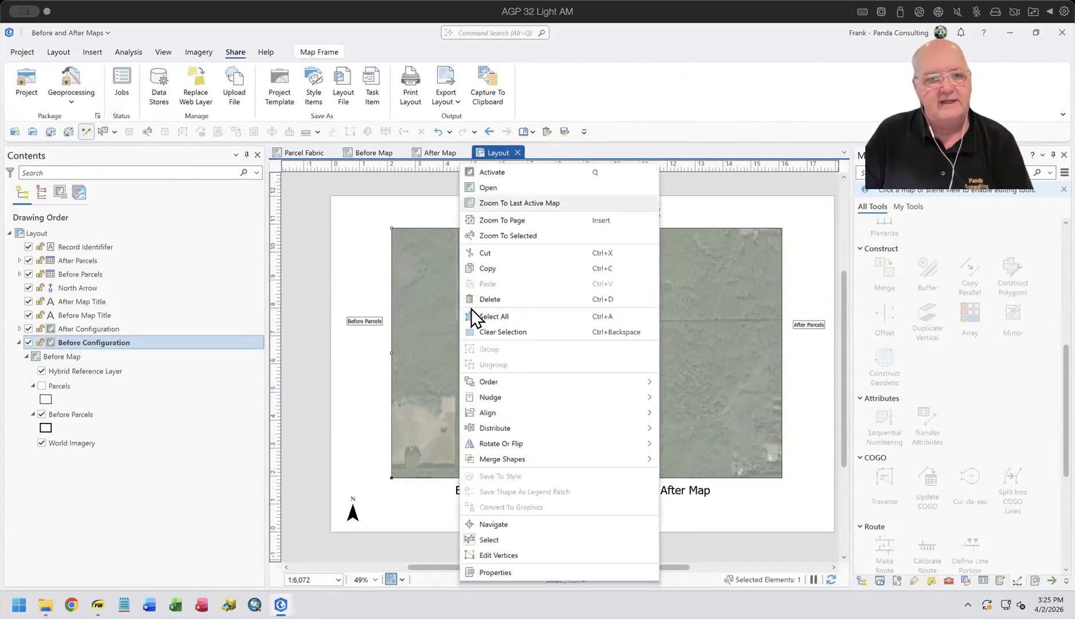
{"action": "left_click", "coordinate": [496, 202]}
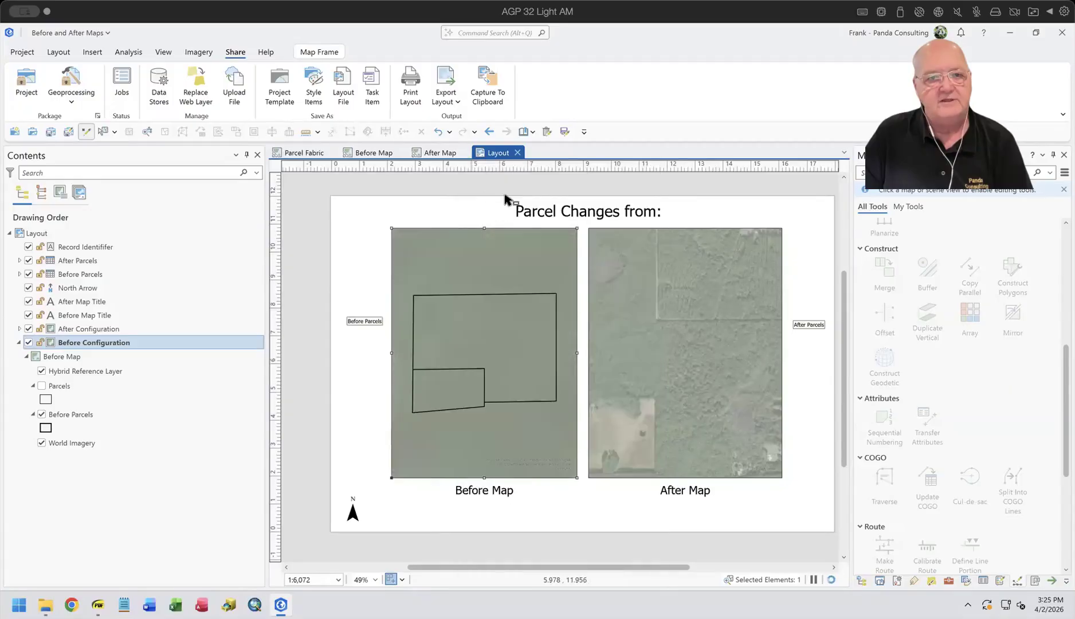
{"action": "left_click", "coordinate": [656, 321]}
{"action": "right_click", "coordinate": [656, 321]}
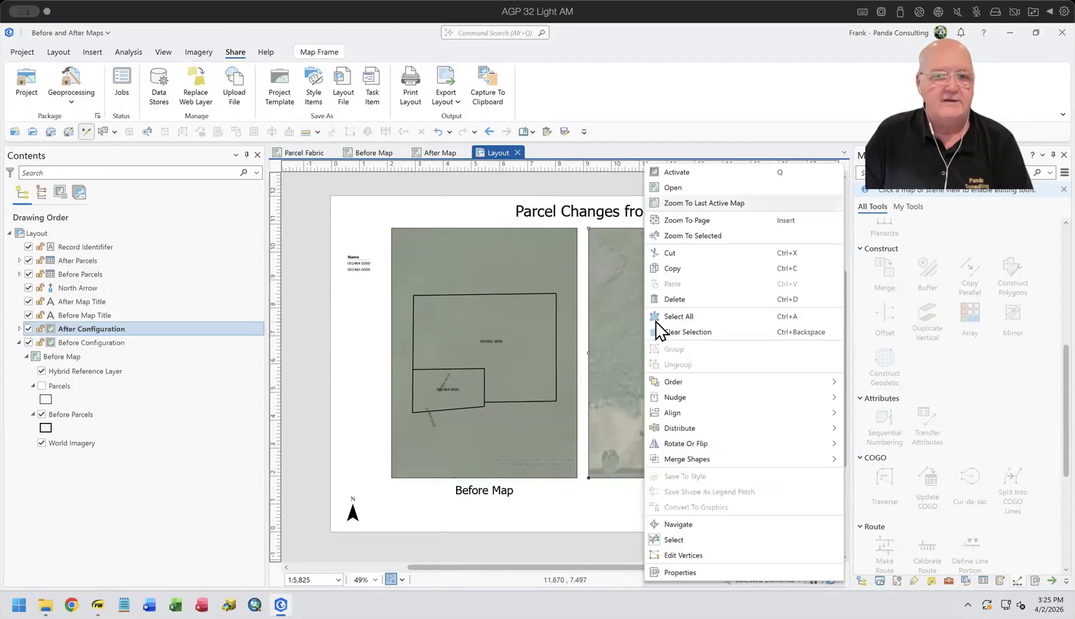
{"action": "left_click", "coordinate": [720, 199]}
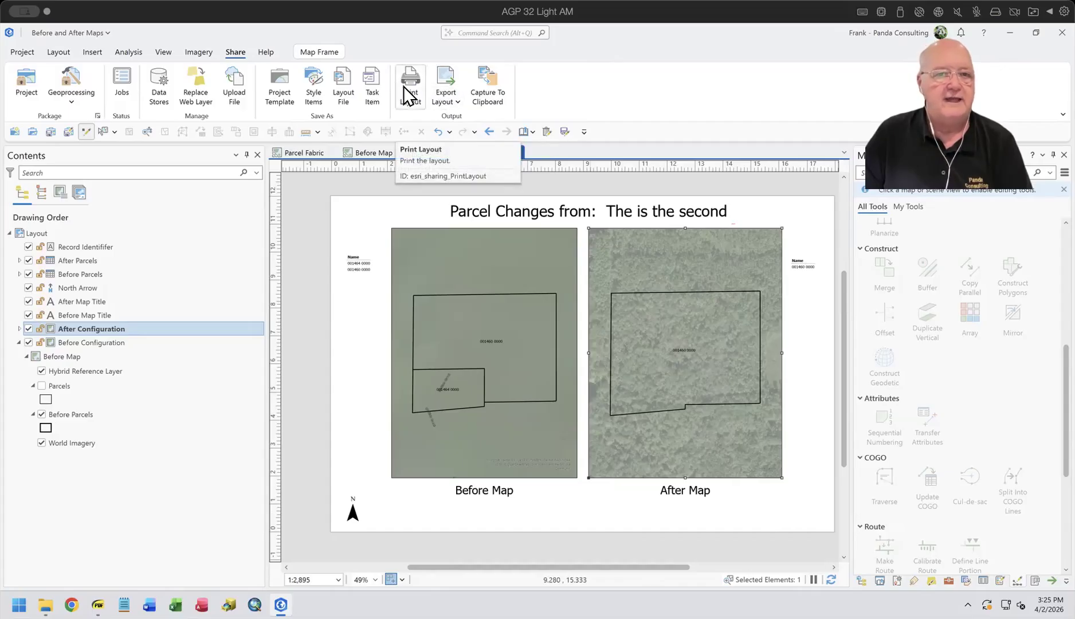
Step: Export the layout as a flattened PDF to X:\Layout.pdf, overwriting the existing file
{"action": "left_click", "coordinate": [448, 101]}
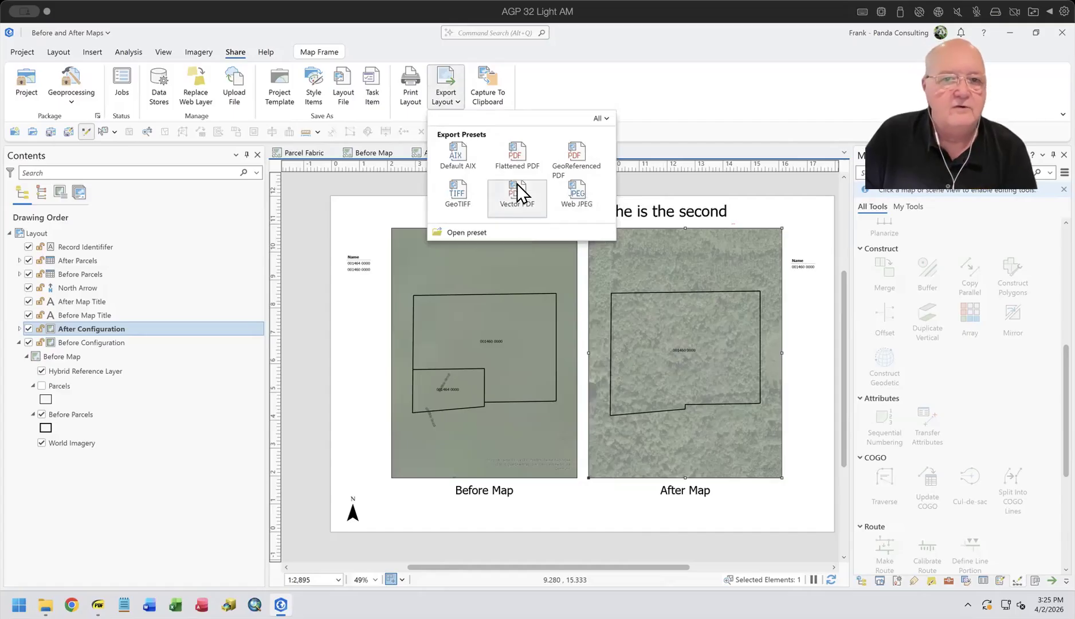
{"action": "left_click", "coordinate": [516, 158]}
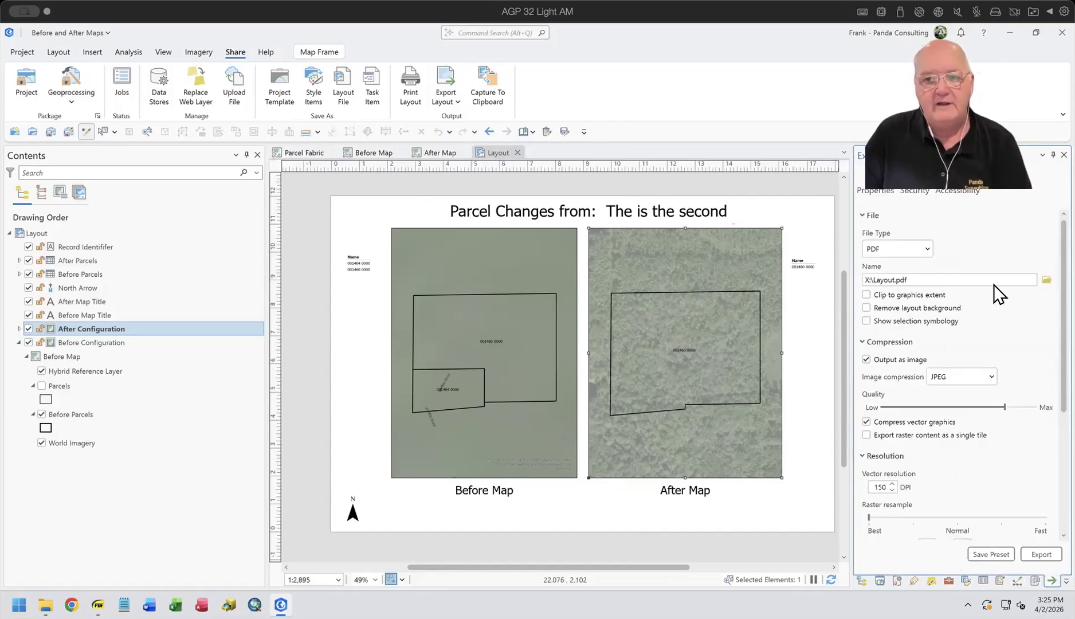
{"action": "left_click", "coordinate": [1041, 554]}
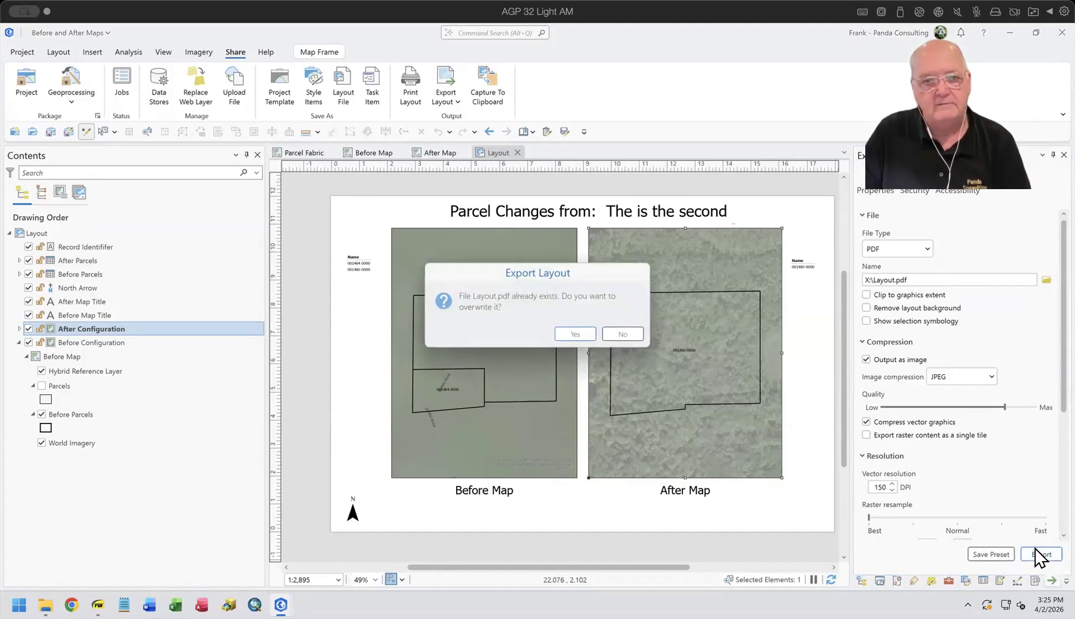
{"action": "left_click", "coordinate": [582, 336]}
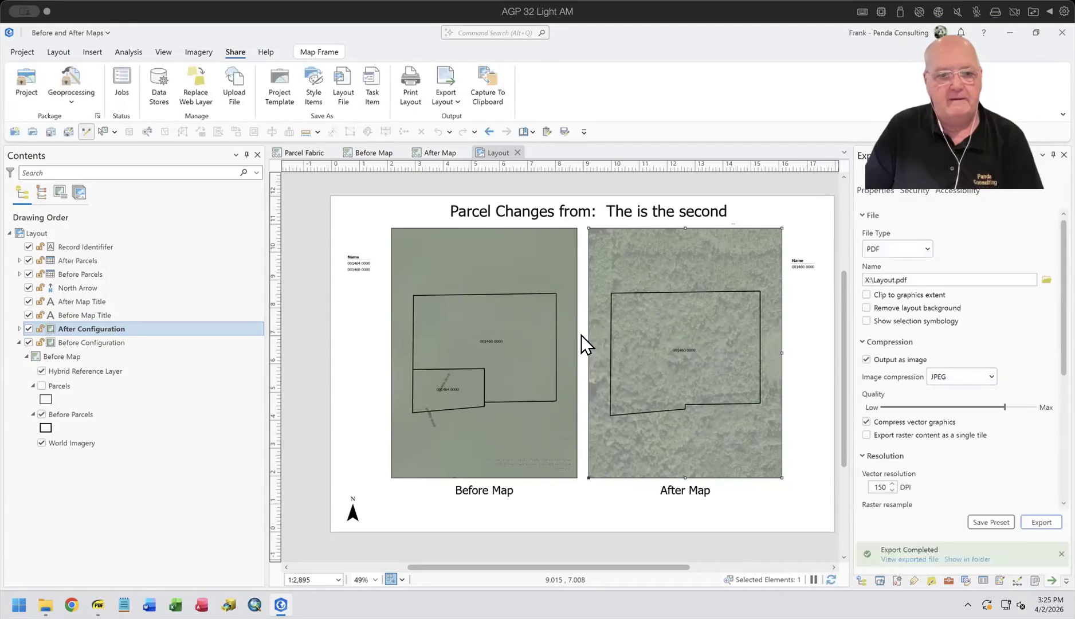
Step: Switch to File Explorer and open the exported Layout.pdf from the X: desktop folder
{"action": "left_click", "coordinate": [45, 604]}
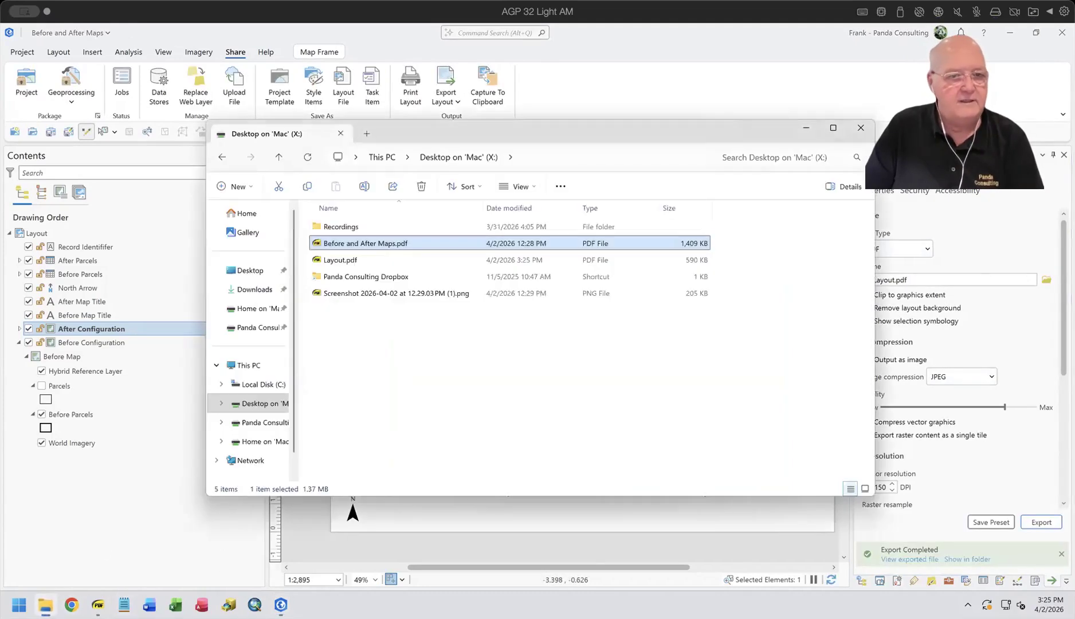
{"action": "double_click", "coordinate": [339, 260]}
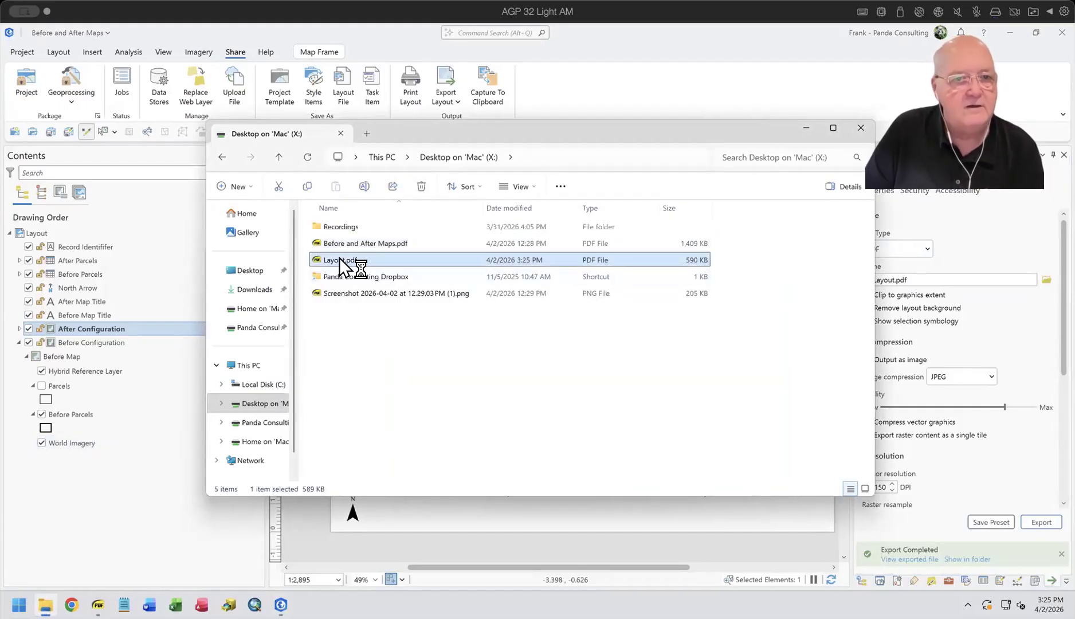
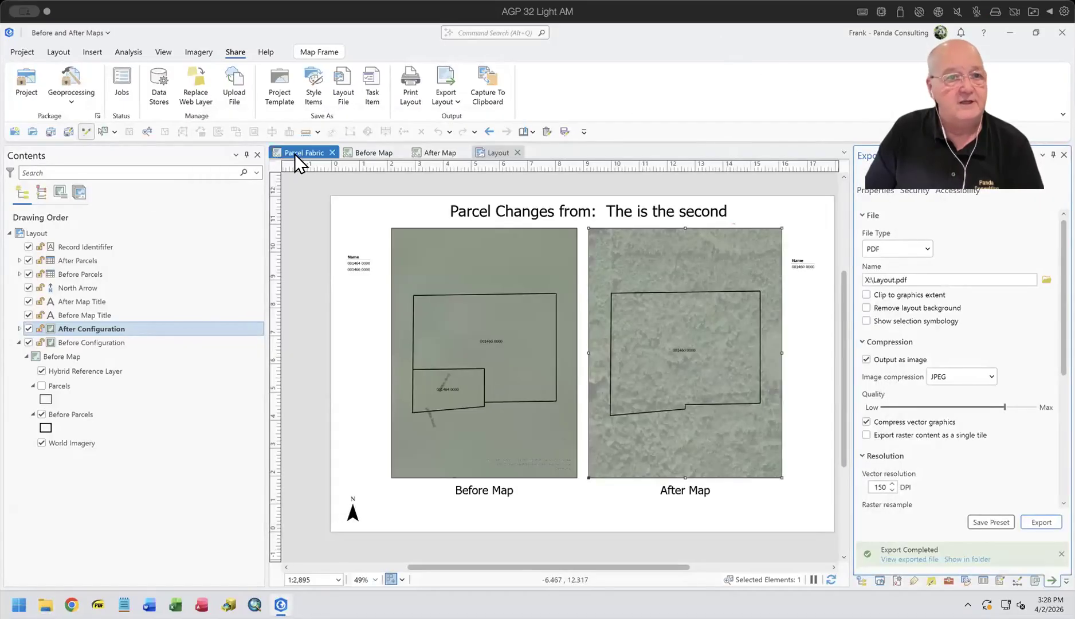
Step: Switch to the PDF viewer and highlight the record selection item on the Workflow page of Before and After Maps.pdf
{"action": "left_click", "coordinate": [295, 154]}
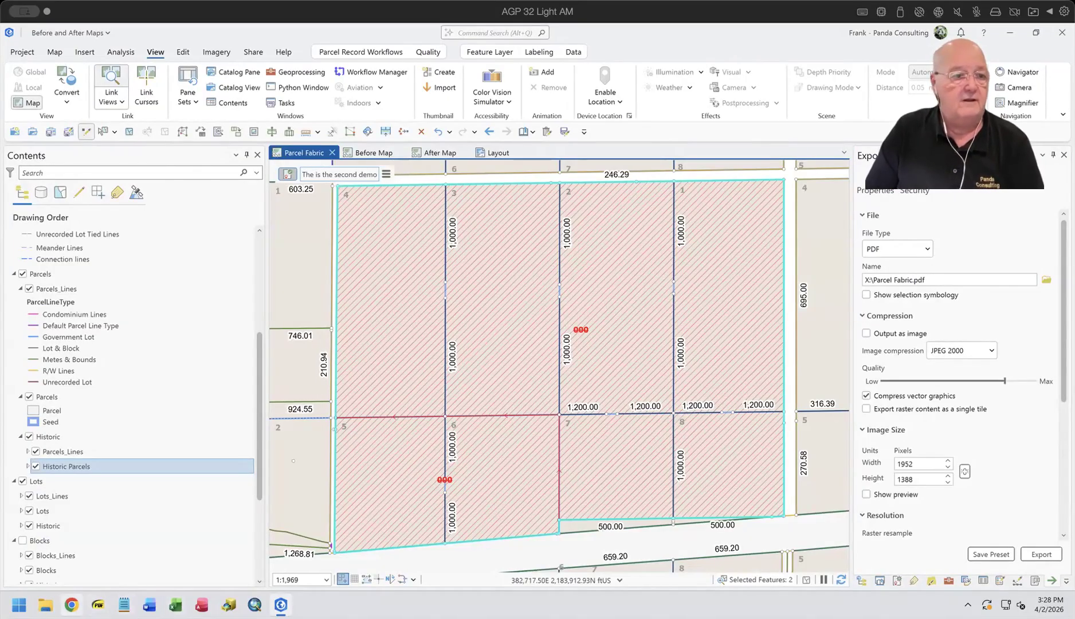
{"action": "left_click", "coordinate": [98, 604]}
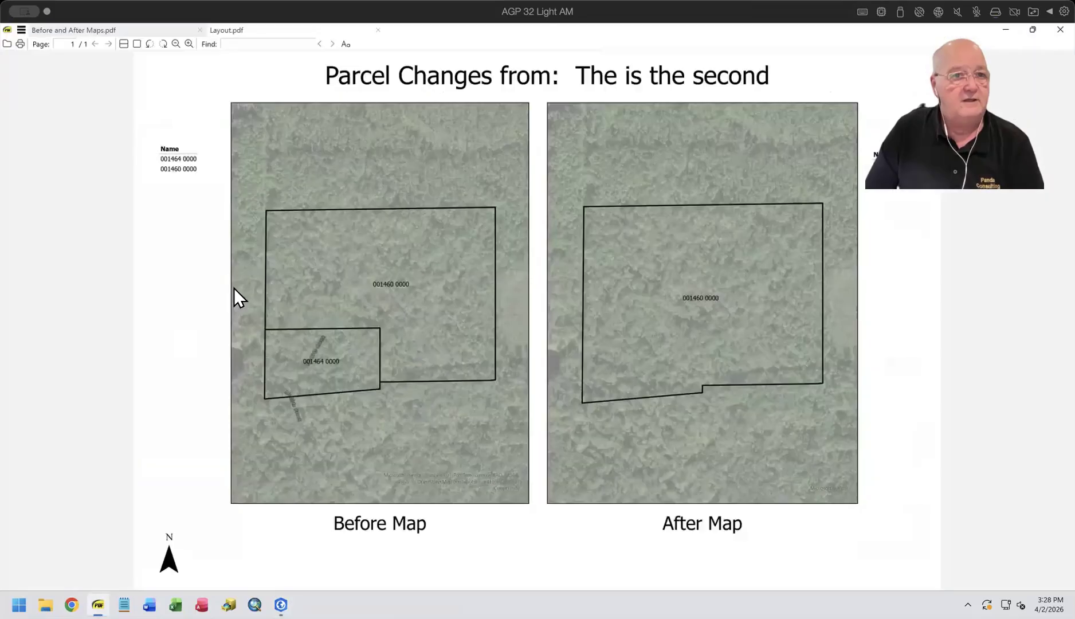
{"action": "left_click", "coordinate": [76, 32]}
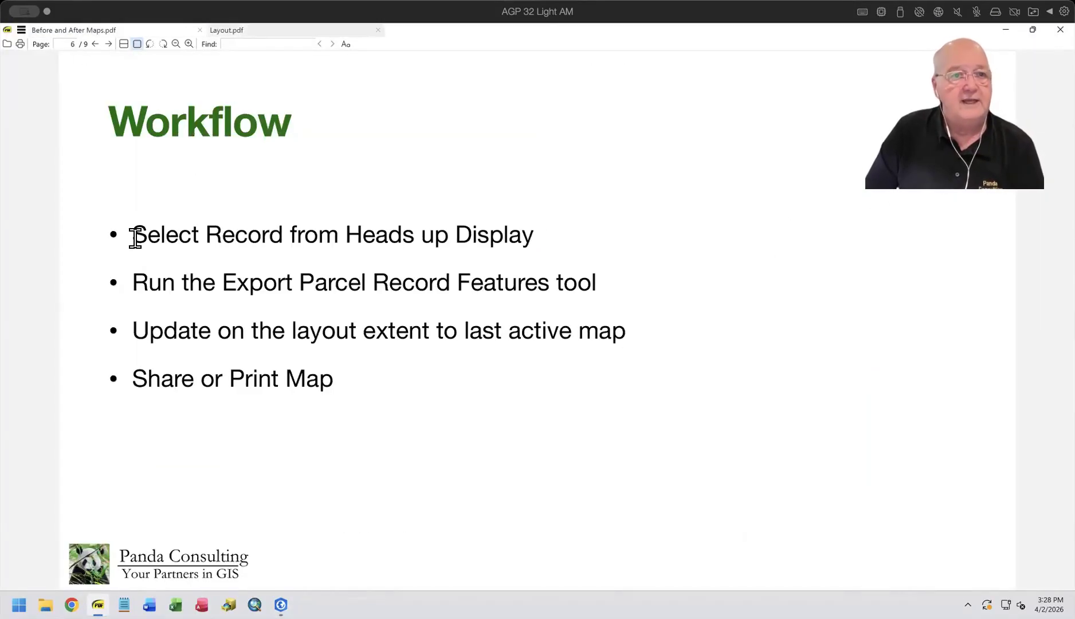
{"action": "left_click_drag", "start_coordinate": [131, 233], "coordinate": [536, 231]}
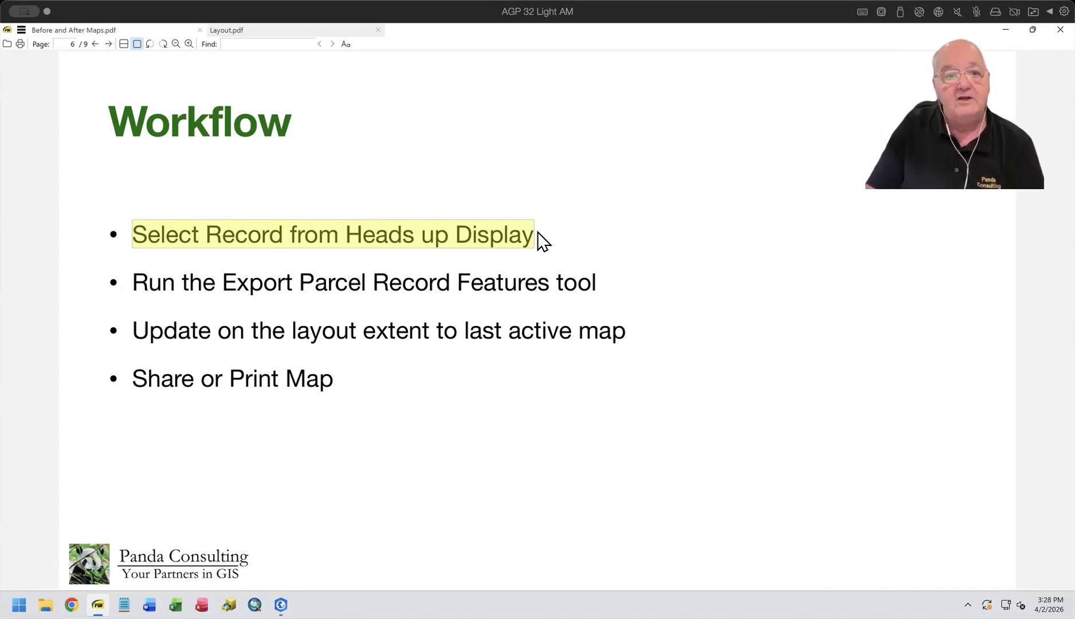
Step: Switch back to ArcGIS Pro and review the active record's options, the Export Parcel Record Features tool, the Before Map and the layout
{"action": "left_click", "coordinate": [280, 605]}
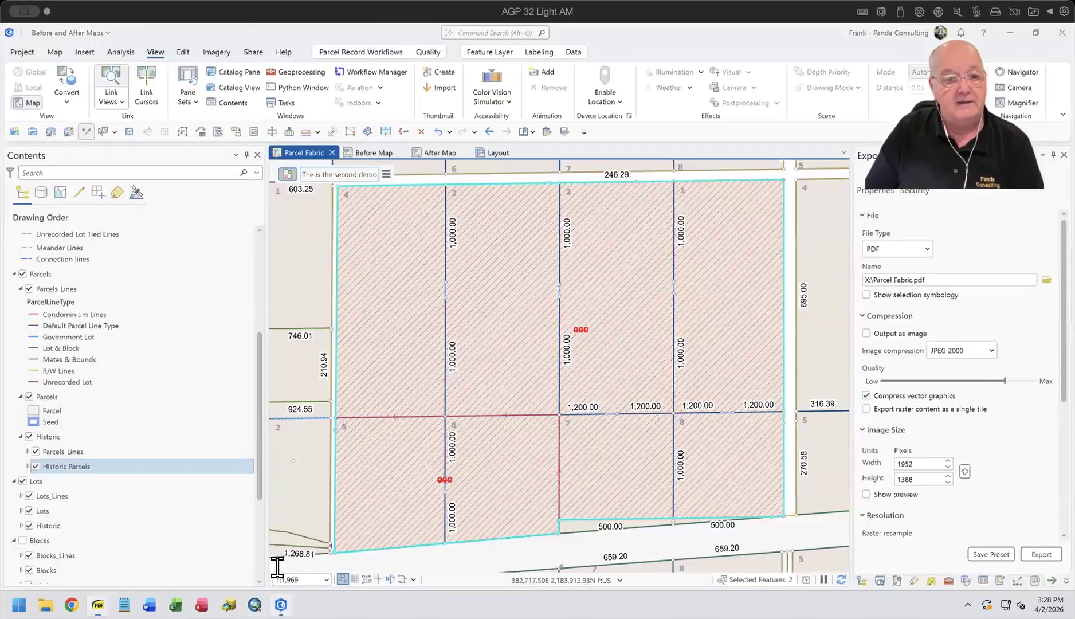
{"action": "left_click", "coordinate": [387, 174]}
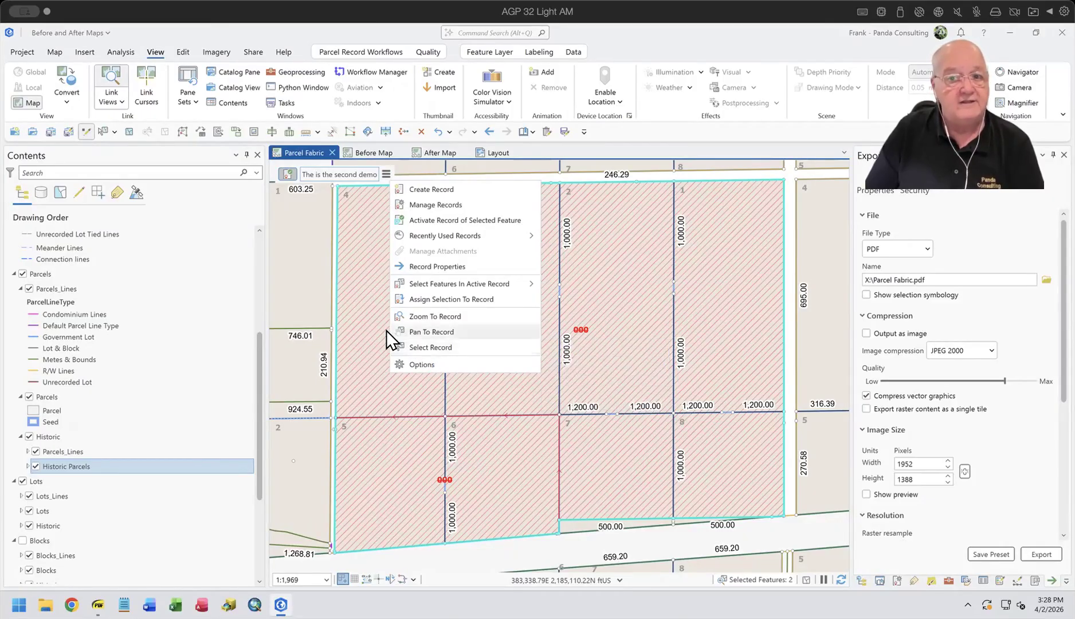
{"action": "left_click", "coordinate": [947, 580]}
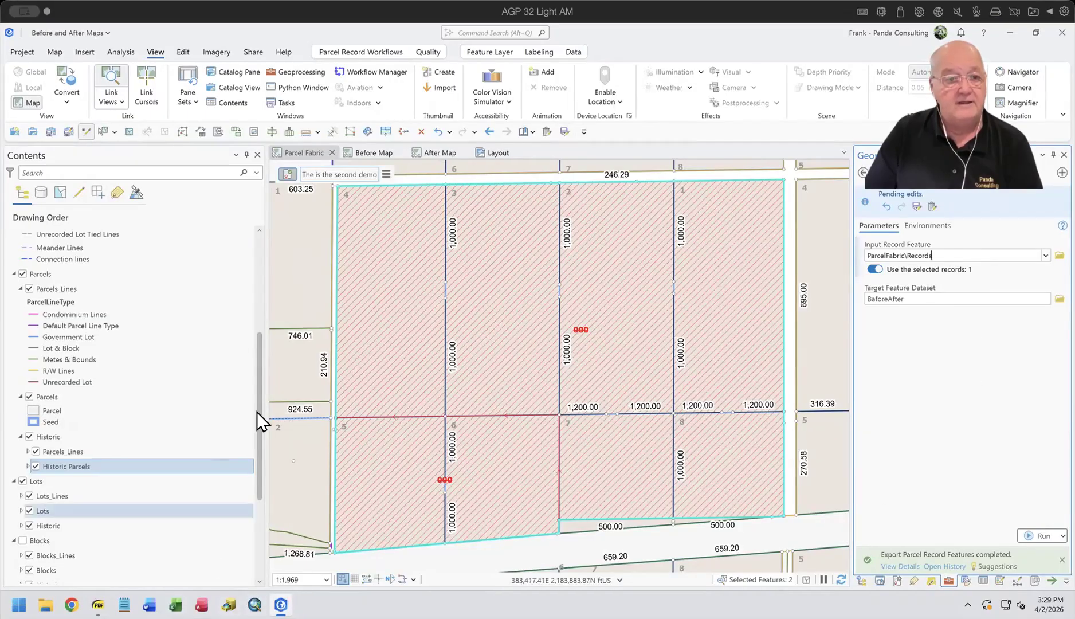
{"action": "left_click", "coordinate": [371, 154]}
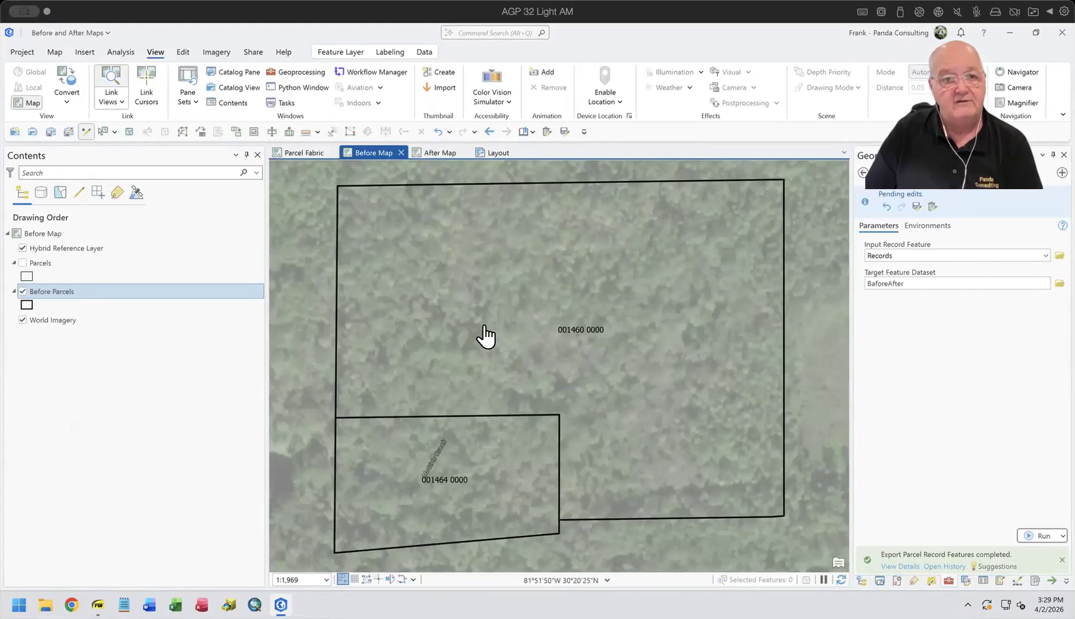
{"action": "left_click", "coordinate": [496, 153]}
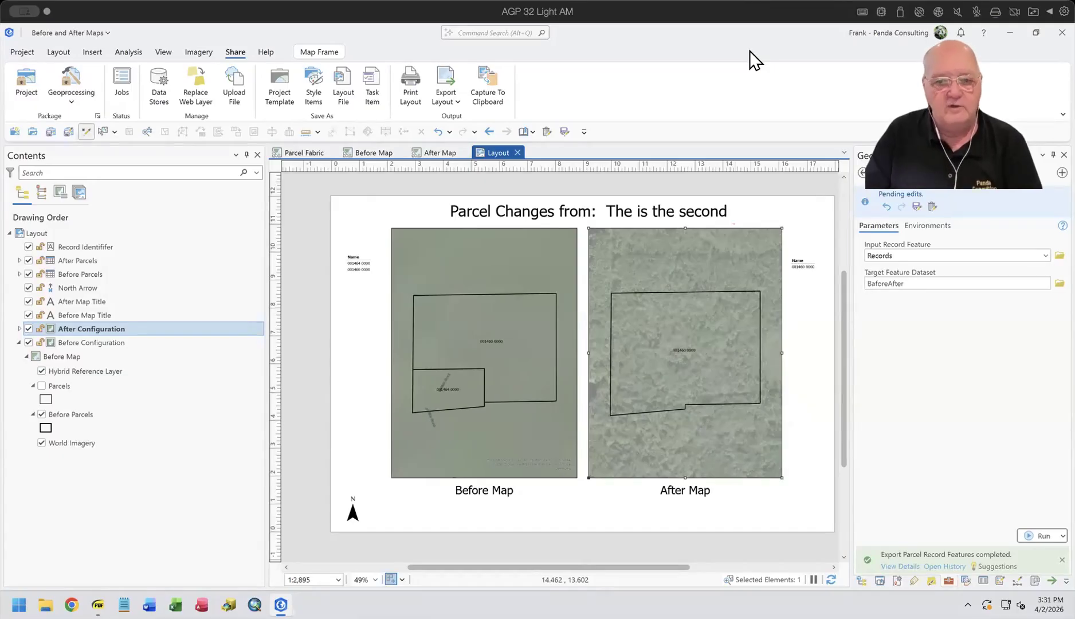
Step: Inspect the Parcel Fabric section in the properties of ParcelFabric in Workshop.gdb, including its maximum number of parcels for record polygon
{"action": "left_click", "coordinate": [861, 580]}
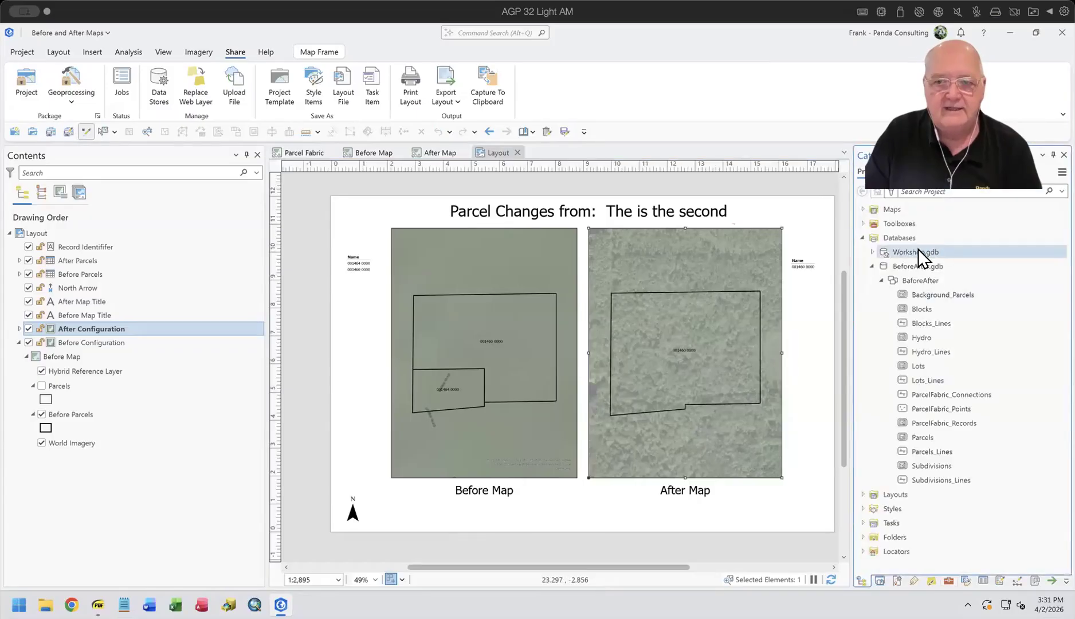
{"action": "left_click", "coordinate": [871, 251]}
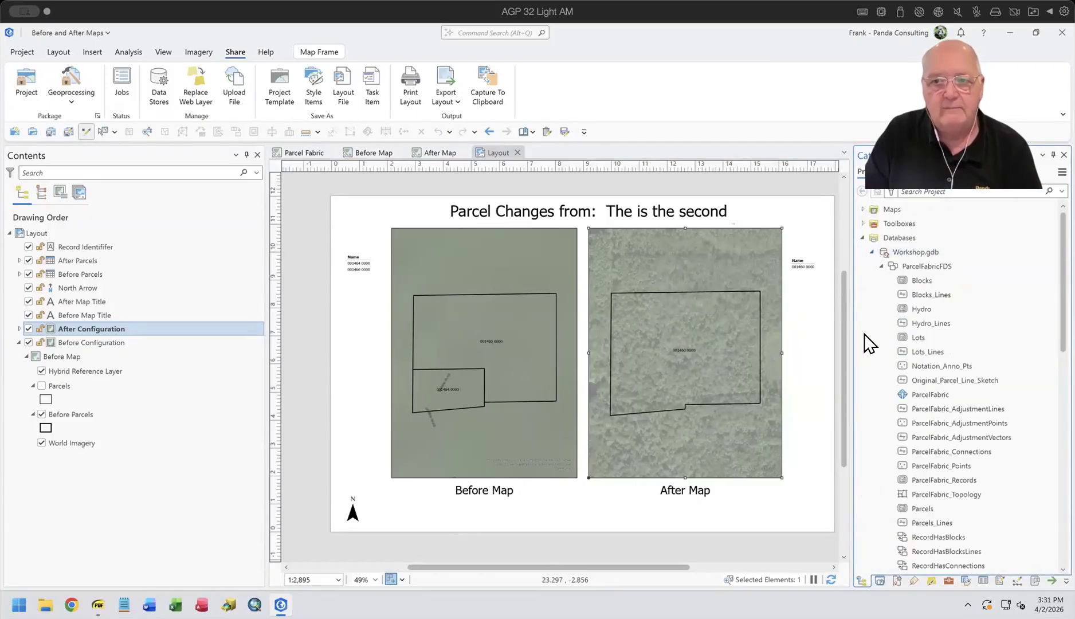
{"action": "right_click", "coordinate": [926, 395]}
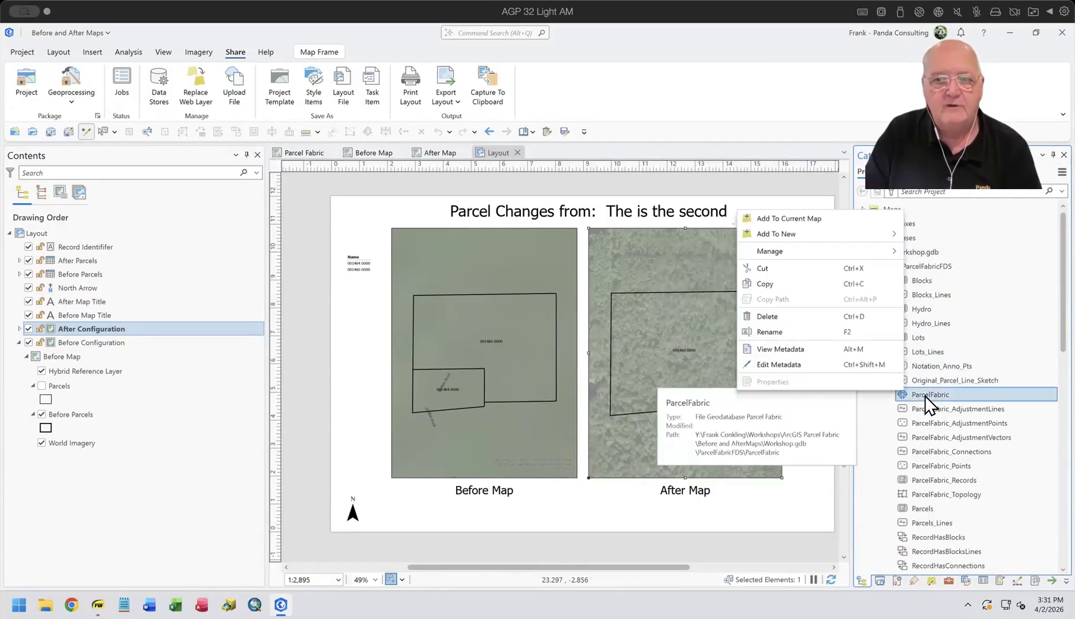
{"action": "left_click", "coordinate": [791, 381]}
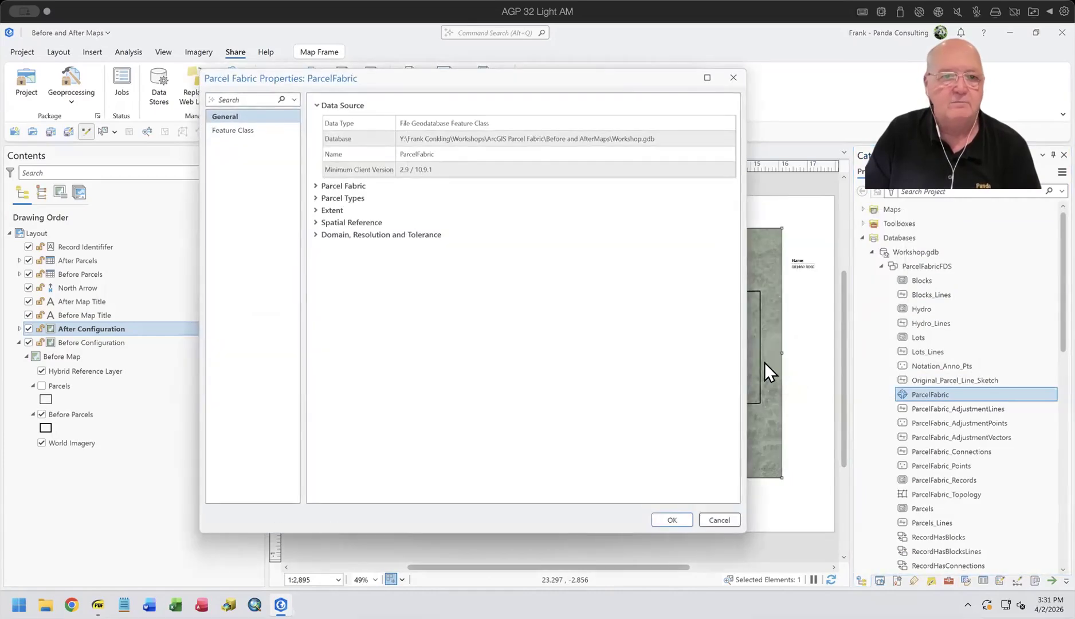
{"action": "left_click", "coordinate": [346, 186]}
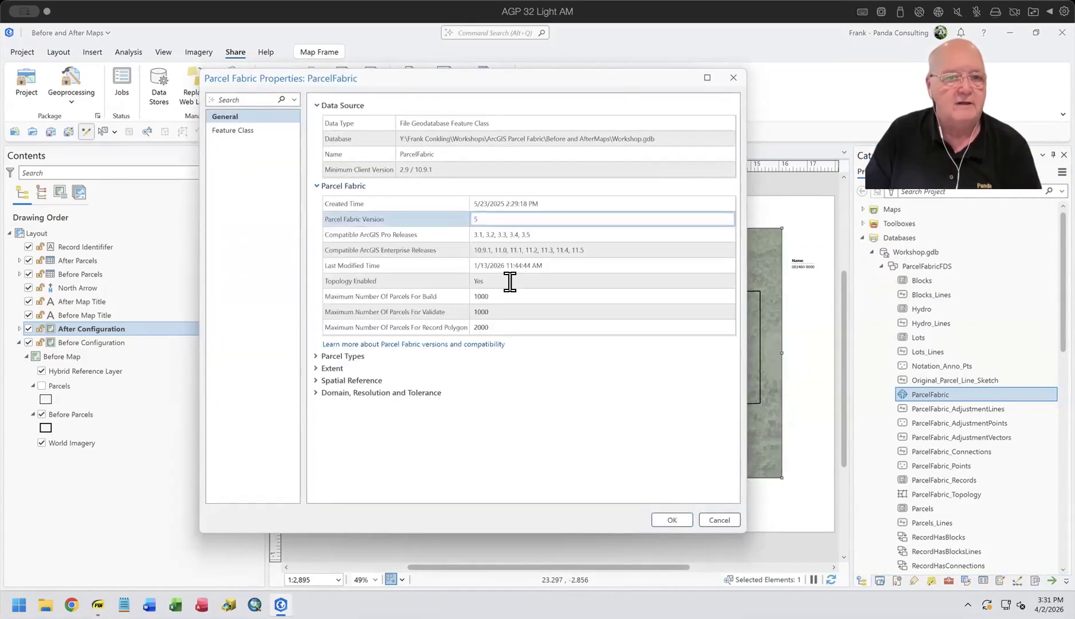
{"action": "mouse_move", "coordinate": [518, 321]}
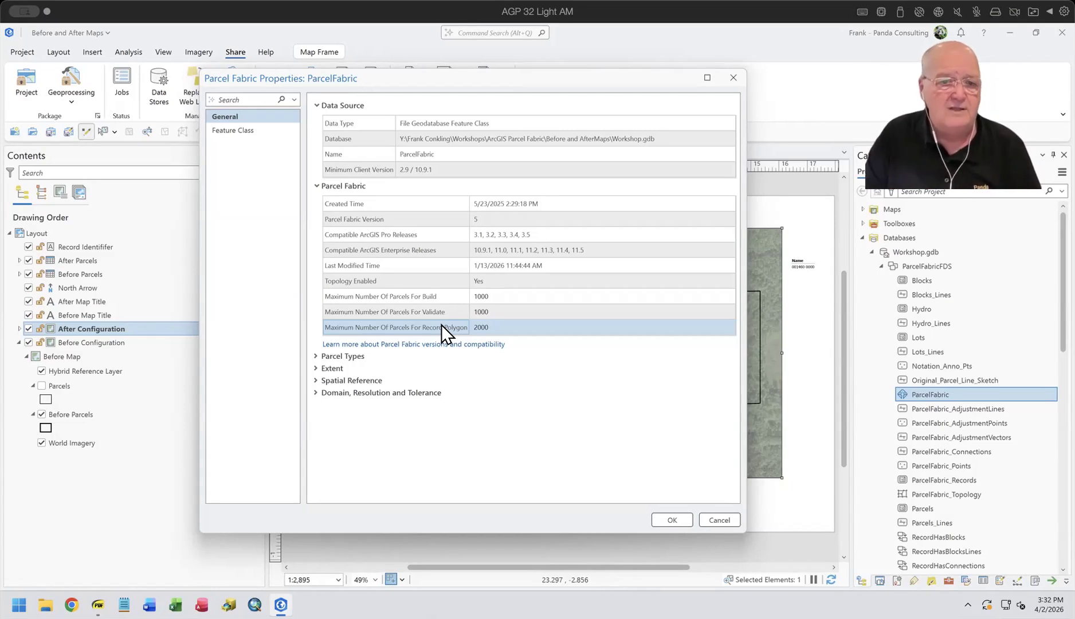
{"action": "left_click", "coordinate": [719, 519]}
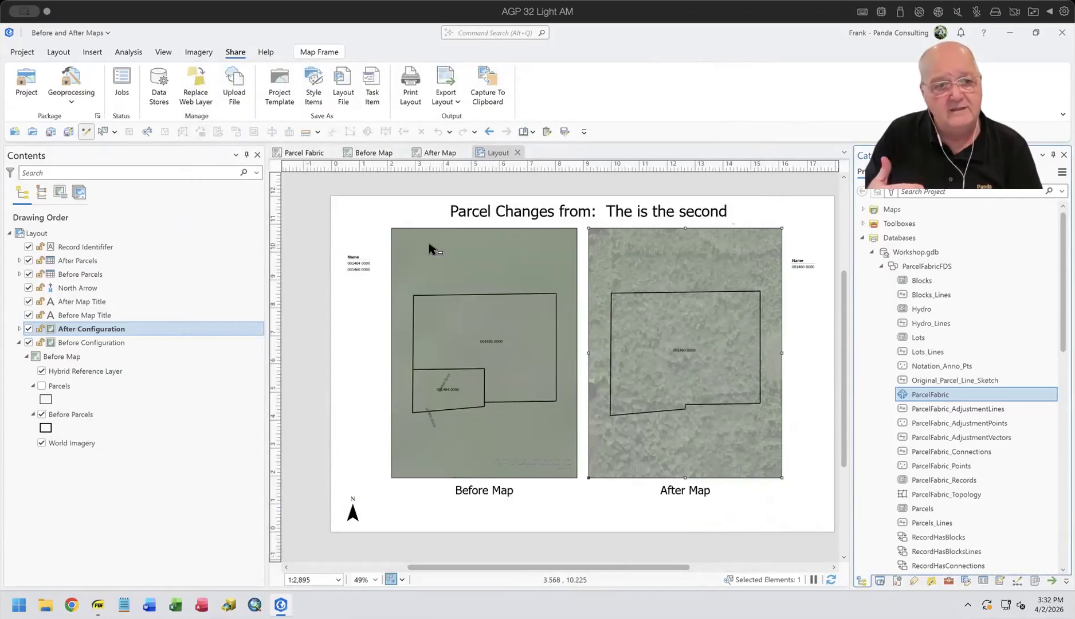
Step: Switch to the PDF viewer and go through the Workflow items on selecting the record, exporting its features and updating the layout extent
{"action": "left_click", "coordinate": [308, 153]}
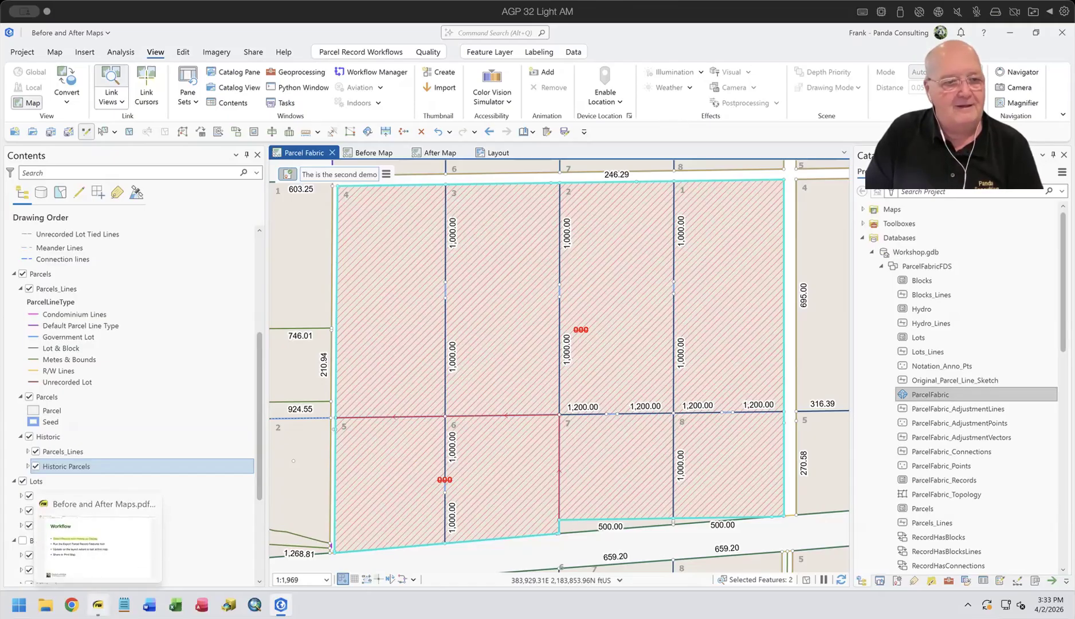
{"action": "left_click", "coordinate": [97, 604]}
{"action": "left_click", "coordinate": [764, 419]}
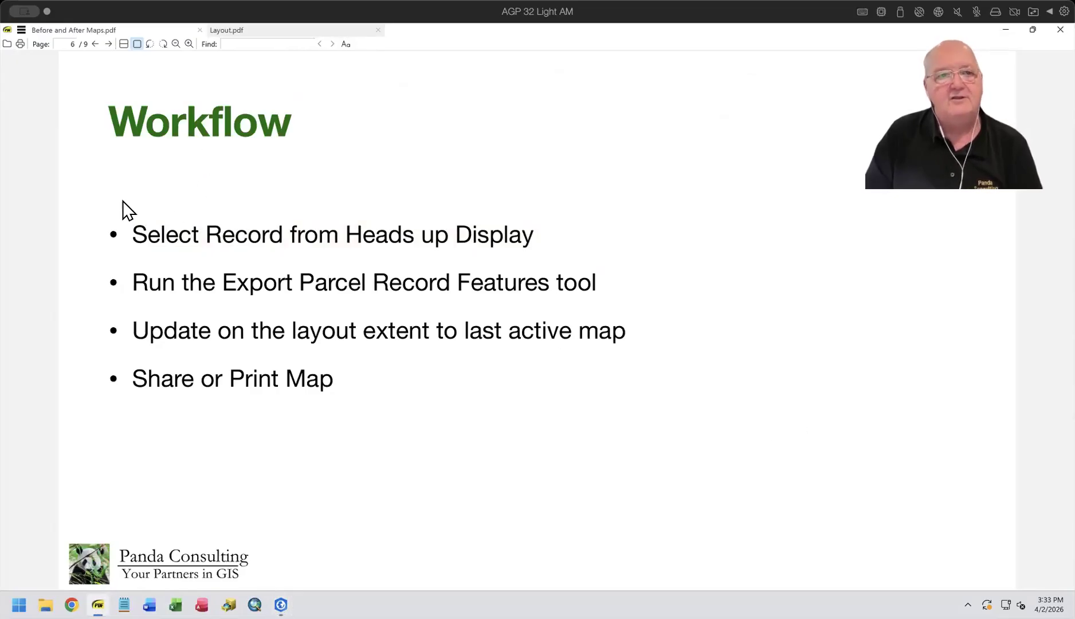
{"action": "left_click_drag", "start_coordinate": [129, 230], "coordinate": [555, 224]}
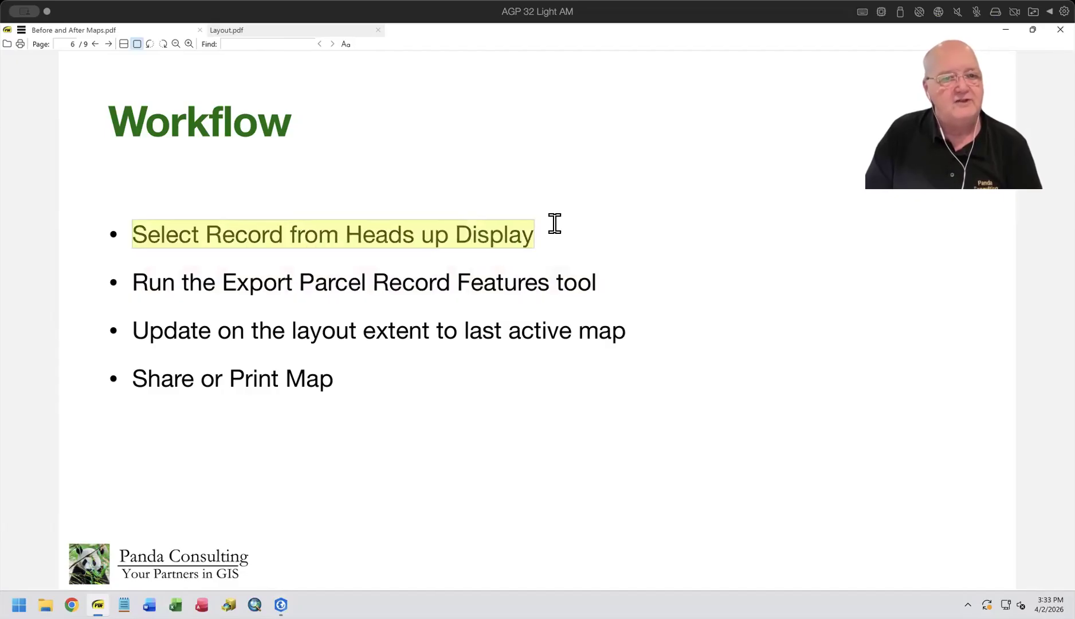
{"action": "left_click_drag", "start_coordinate": [131, 282], "coordinate": [631, 286]}
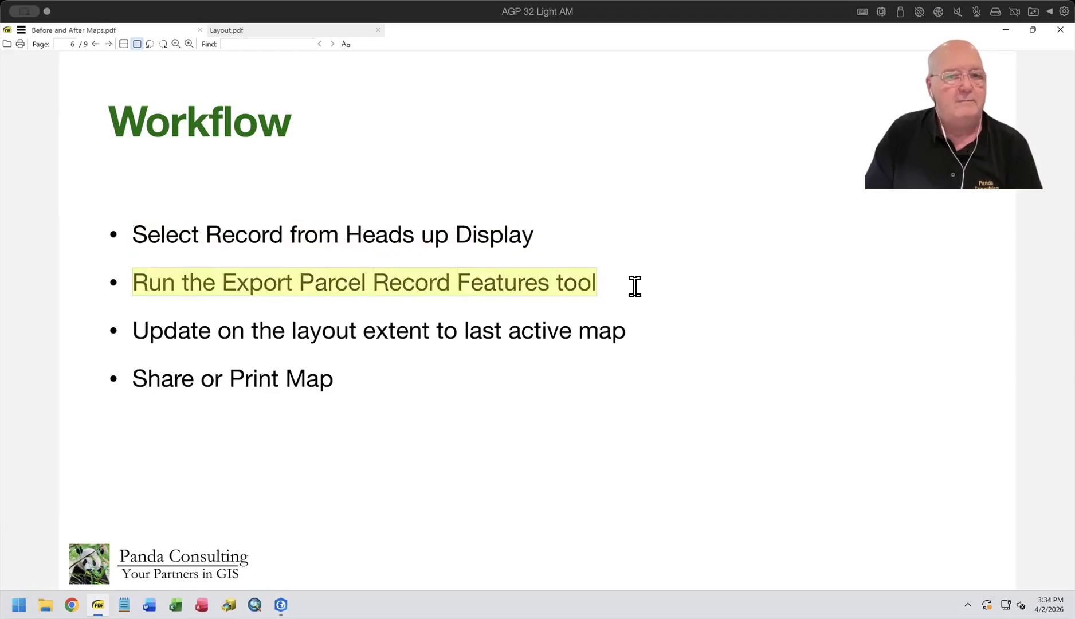
{"action": "left_click", "coordinate": [133, 328]}
{"action": "left_click_drag", "start_coordinate": [134, 329], "coordinate": [637, 332]}
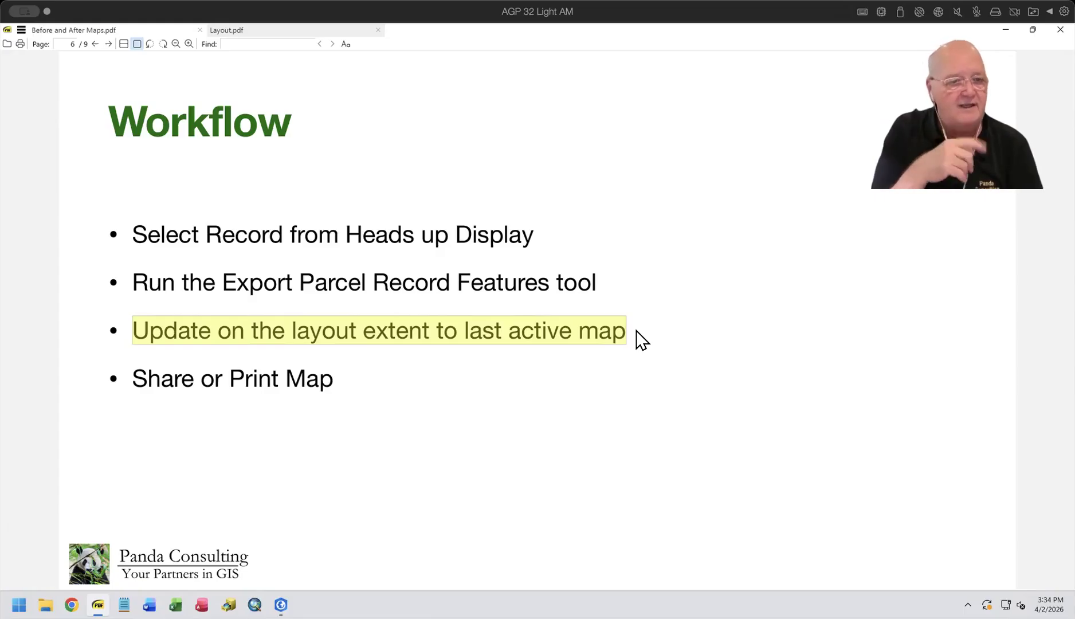
{"action": "left_click", "coordinate": [642, 461]}
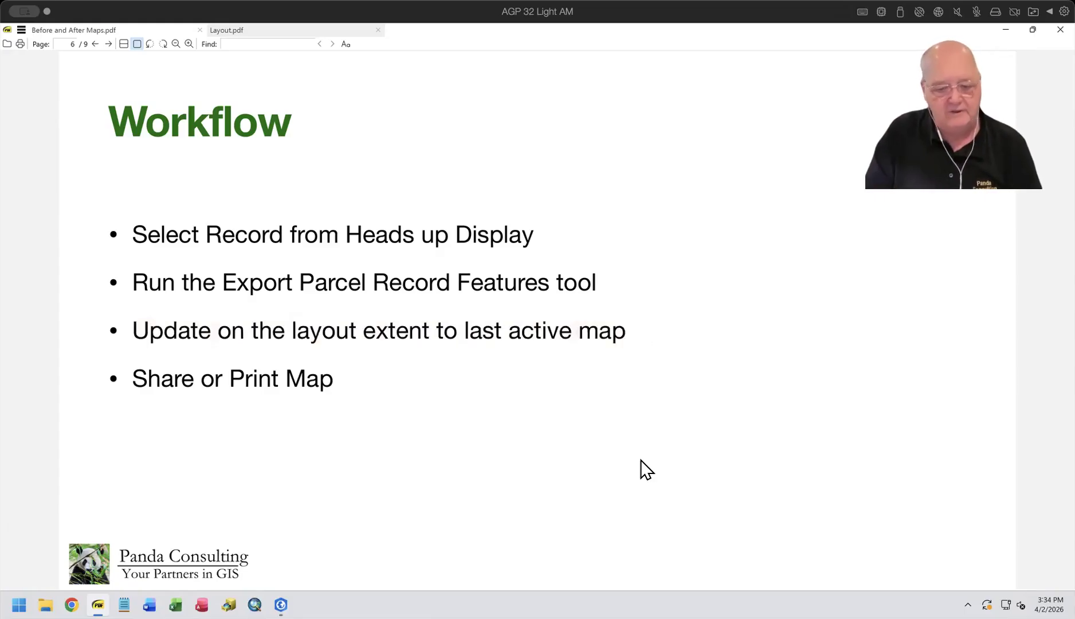